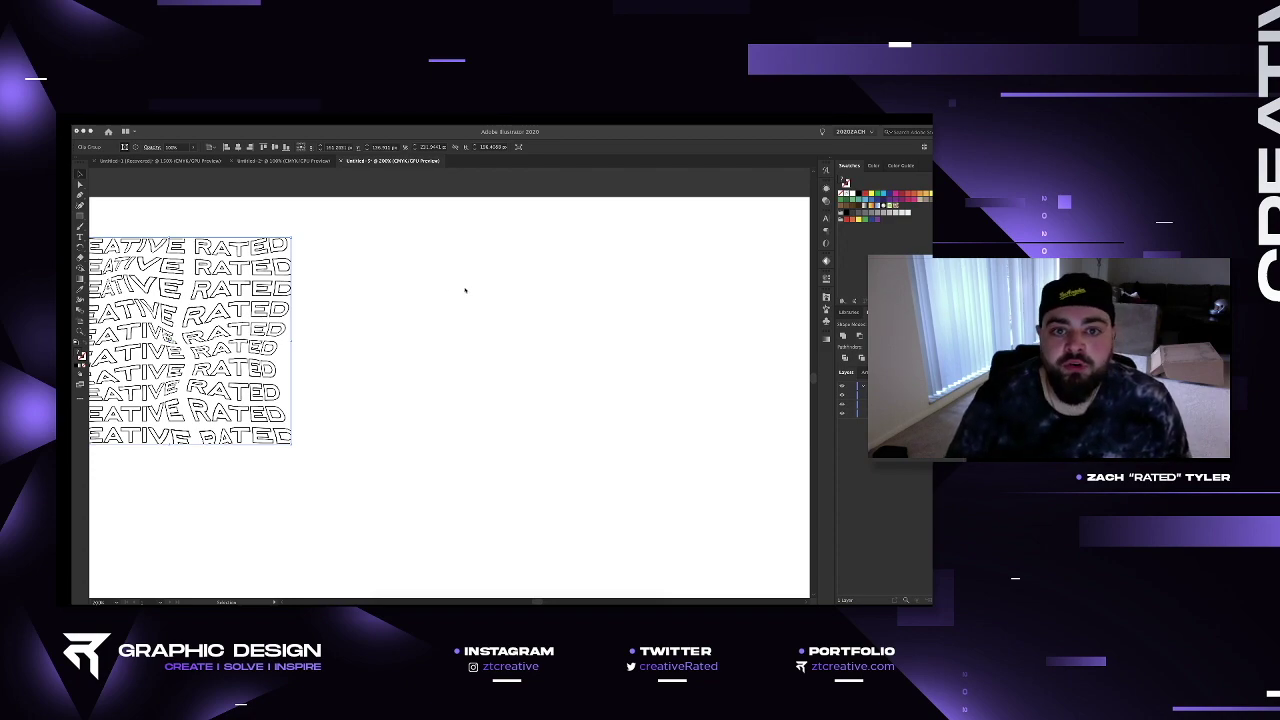
# Move the warped CREATIVE RATED sample artwork into the upper-left corner of the artboard.
pyautogui.scroll(-1, 465, 290)
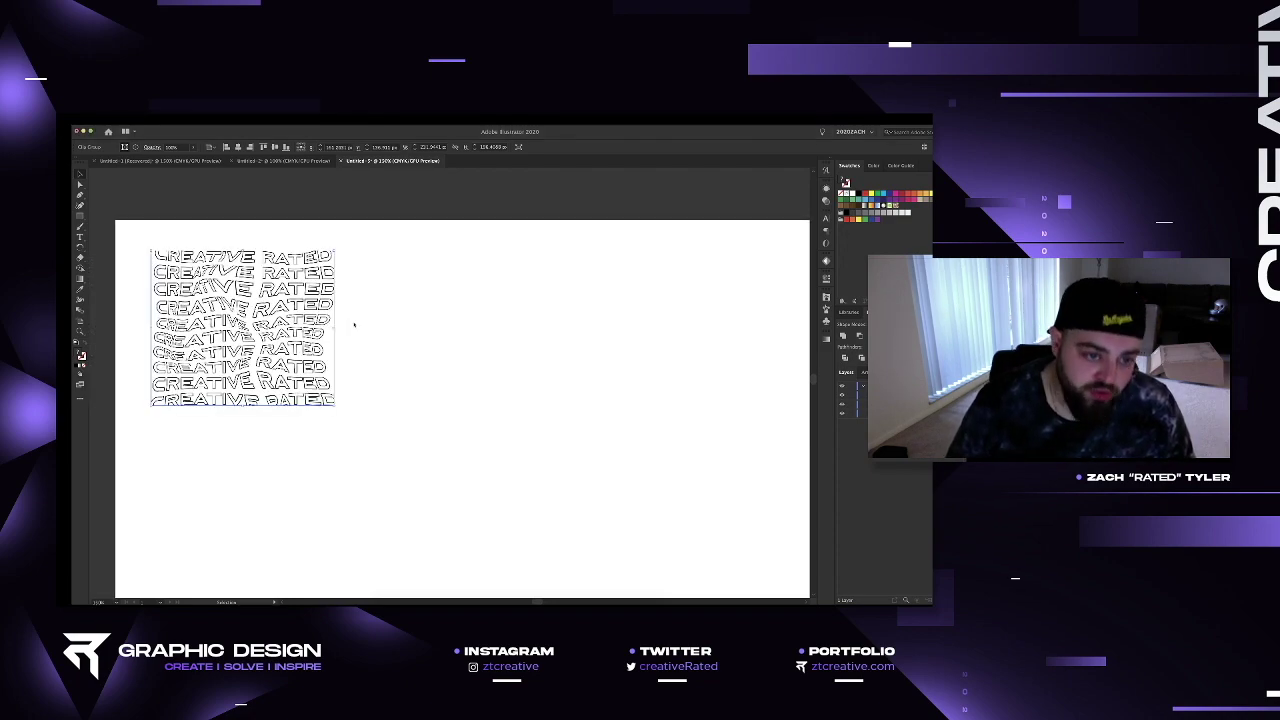
pyautogui.moveTo(299, 319)
pyautogui.mouseDown()
pyautogui.moveTo(361, 329)
pyautogui.moveTo(290, 300)
pyautogui.mouseUp()
pyautogui.click(318, 341)
pyautogui.click(318, 341)
pyautogui.click(373, 338)
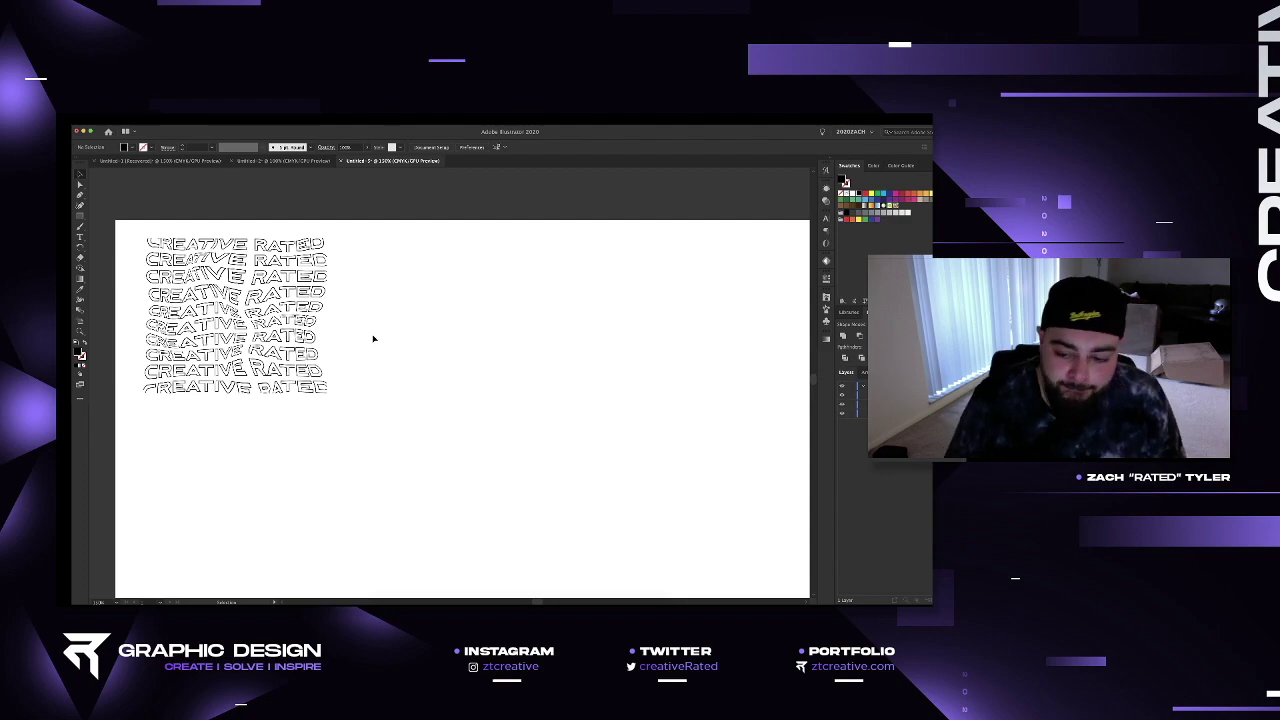
pyautogui.click(311, 287)
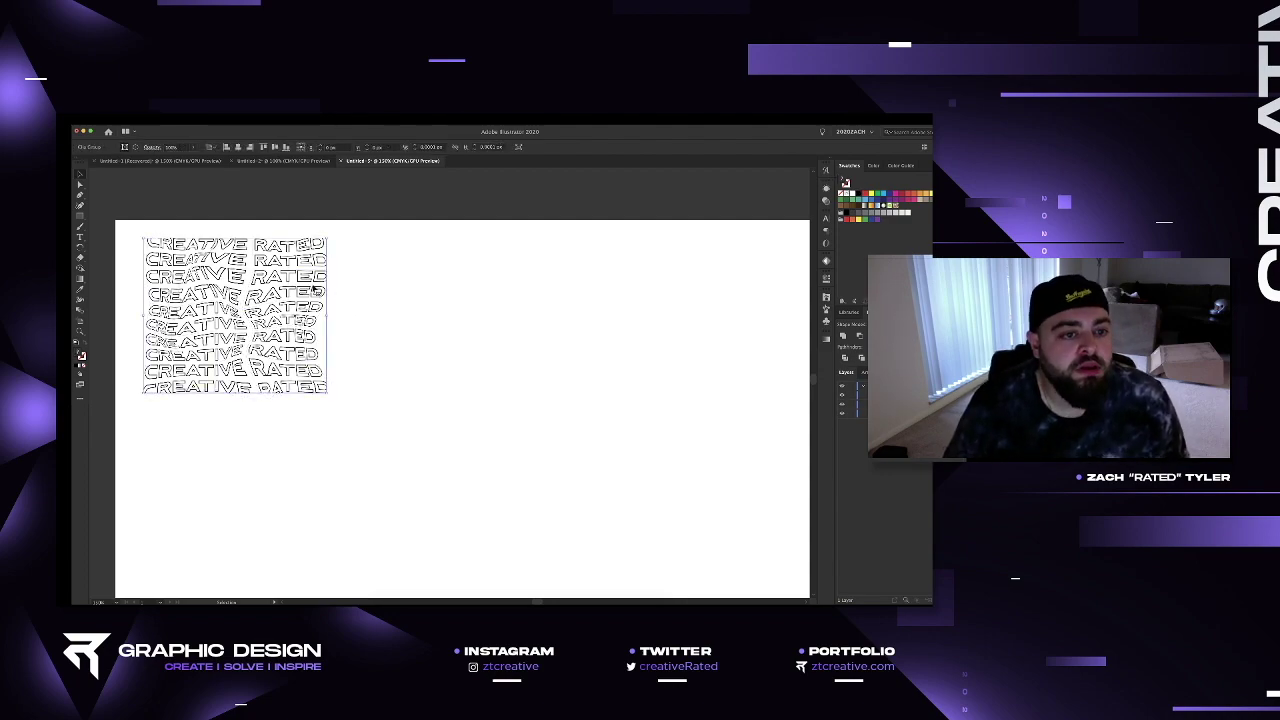
pyautogui.scroll(1, 280, 291)
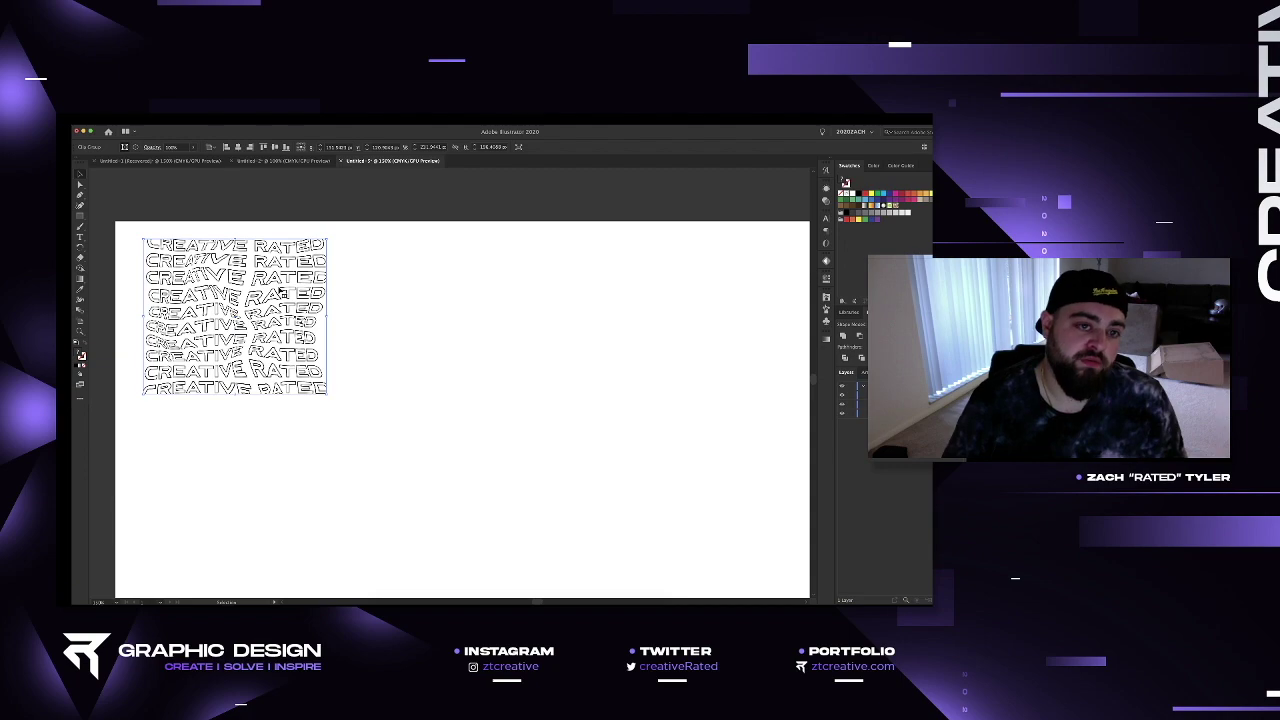
pyautogui.moveTo(281, 290); pyautogui.dragTo(261, 278)
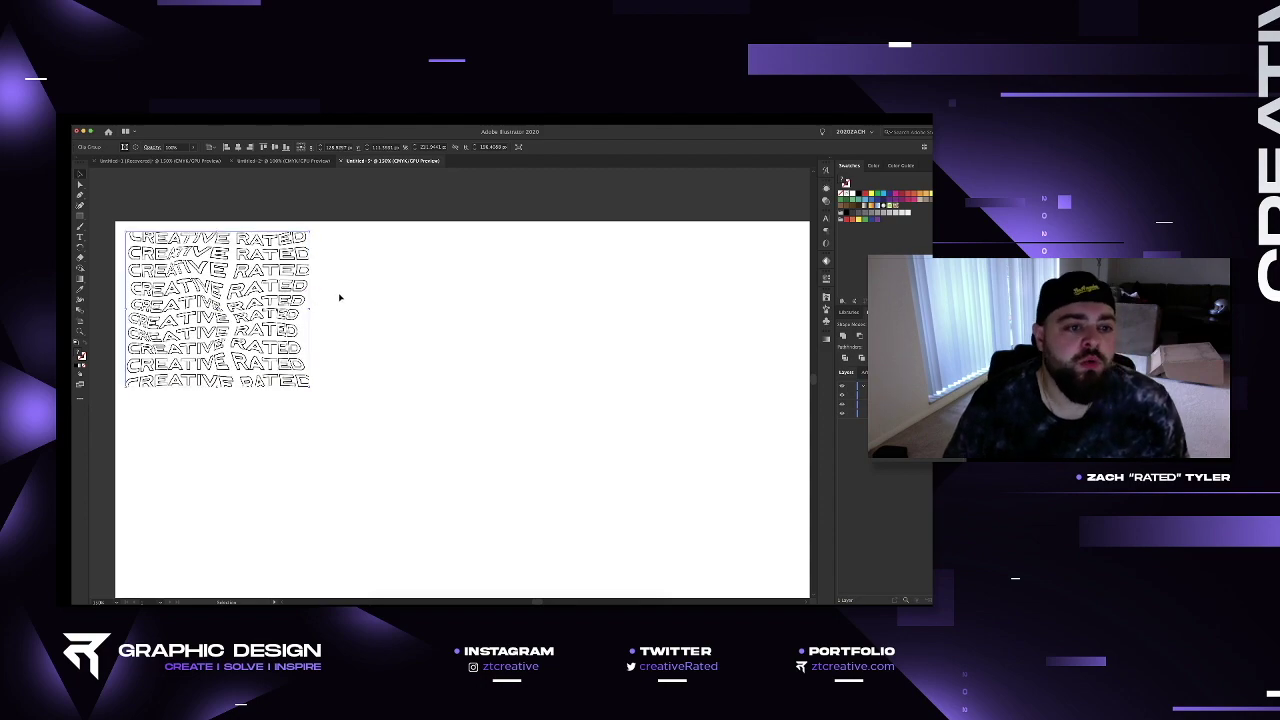
pyautogui.click(342, 305)
pyautogui.moveTo(358, 334); pyautogui.dragTo(252, 301)
pyautogui.click(364, 304)
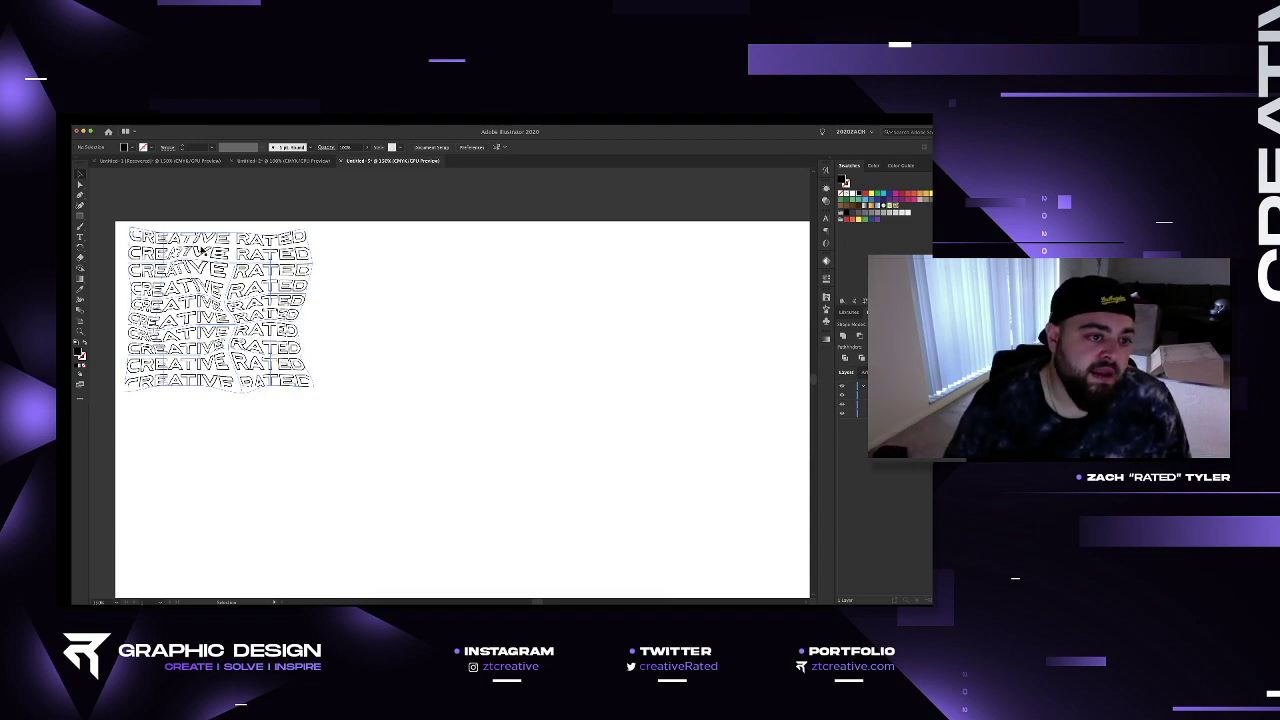
pyautogui.click(204, 250)
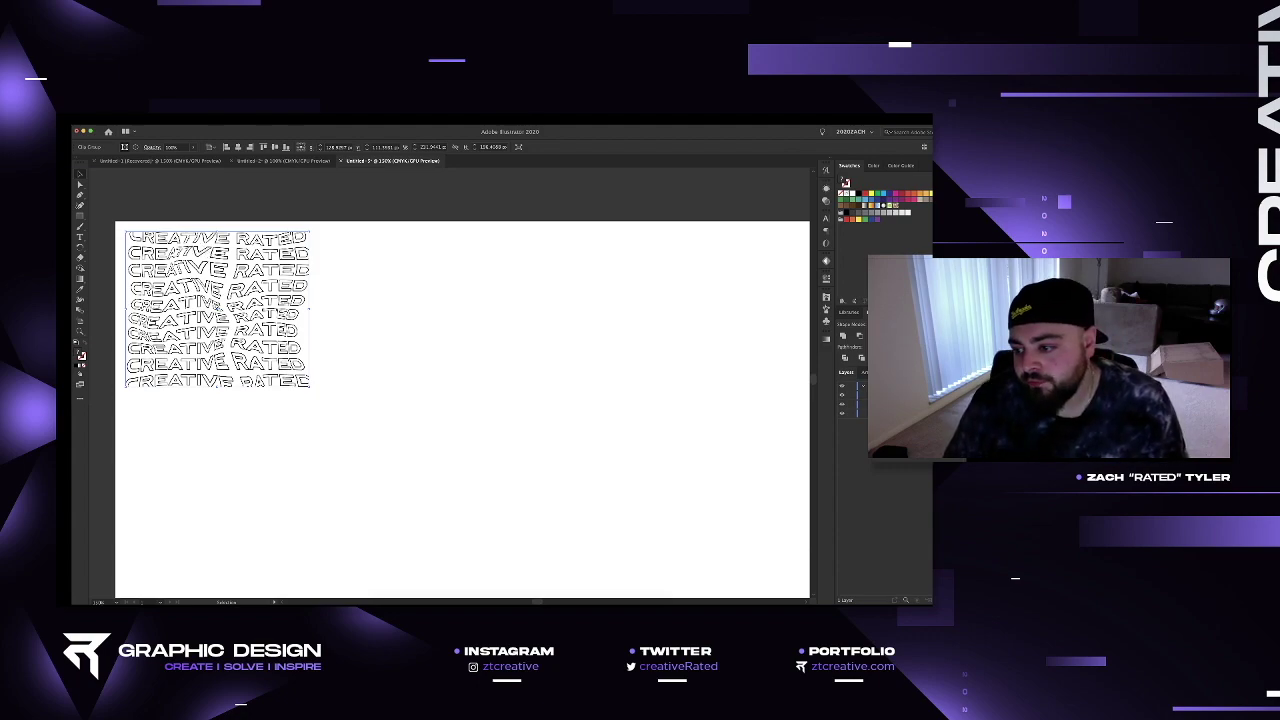
pyautogui.click(136, 147)
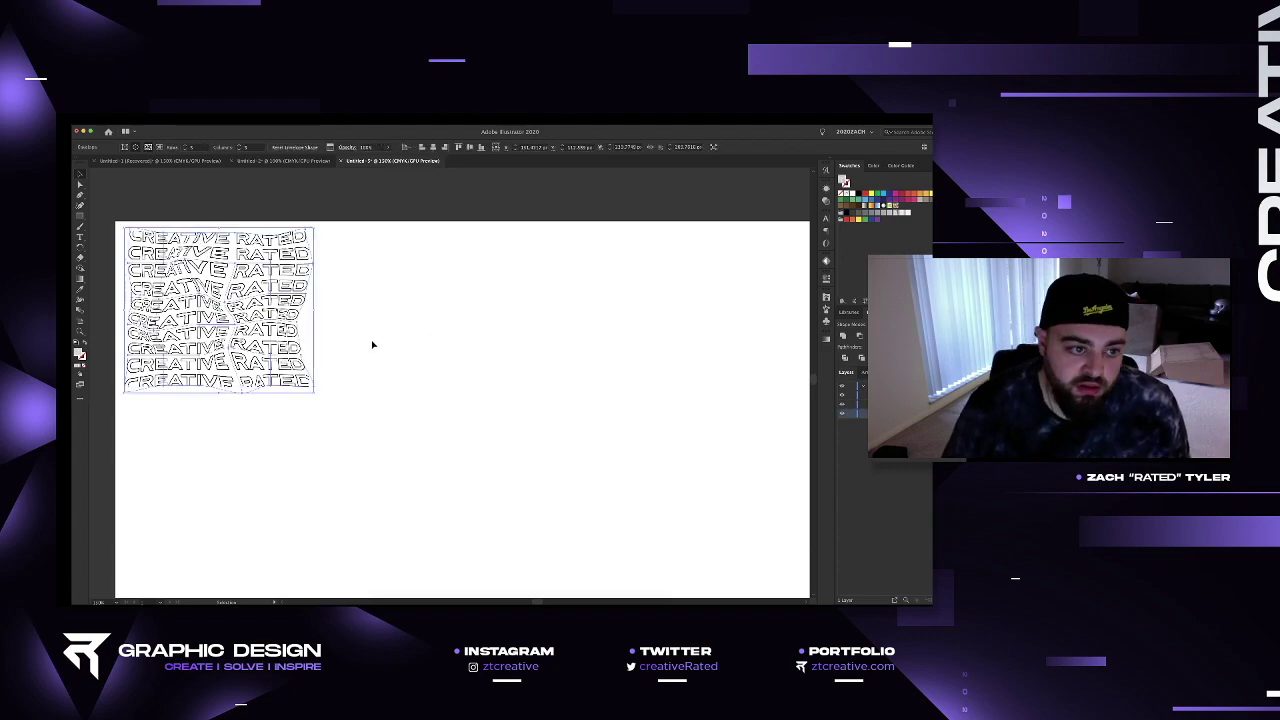
pyautogui.click(330, 320)
# Create an area text frame on the empty artboard beside the sample artwork and reduce its font size.
pyautogui.click(81, 237)
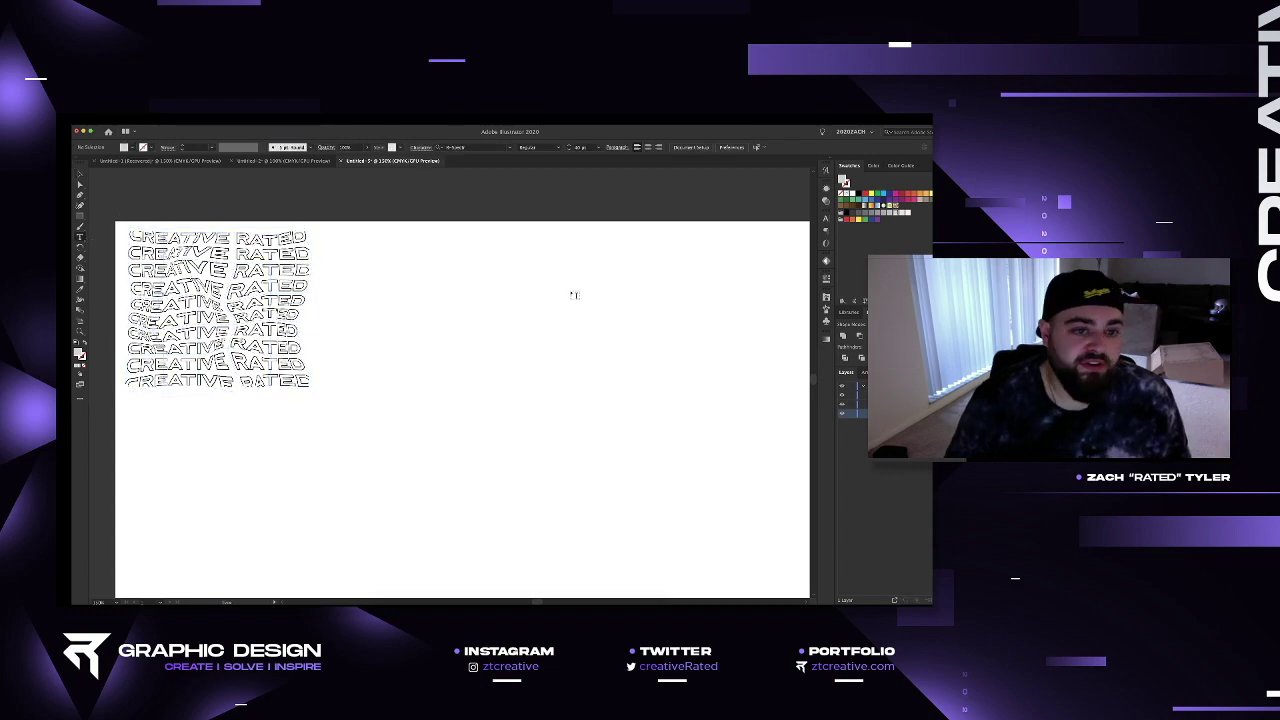
pyautogui.moveTo(380, 242); pyautogui.dragTo(728, 481)
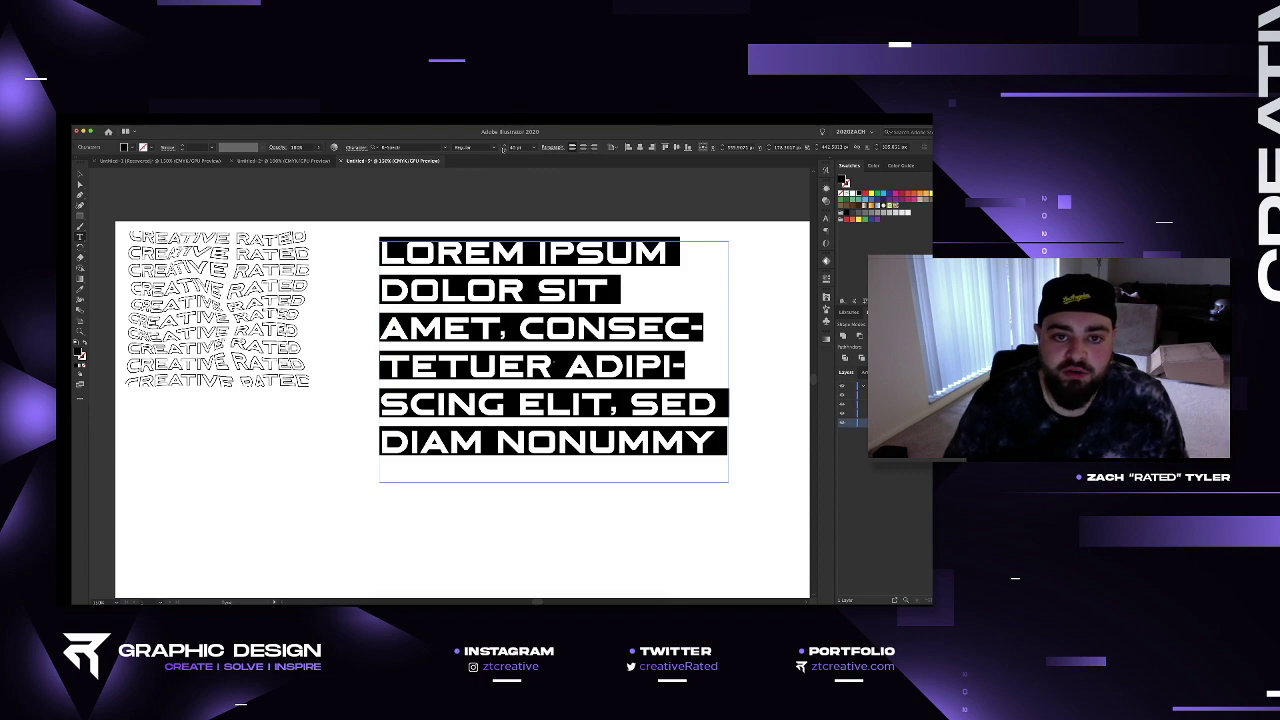
pyautogui.keyDown('shift'); pyautogui.click(504, 149); pyautogui.keyUp('shift')
pyautogui.keyDown('shift'); pyautogui.click(504, 149); pyautogui.keyUp('shift')
pyautogui.moveTo(675, 297); pyautogui.dragTo(349, 246)
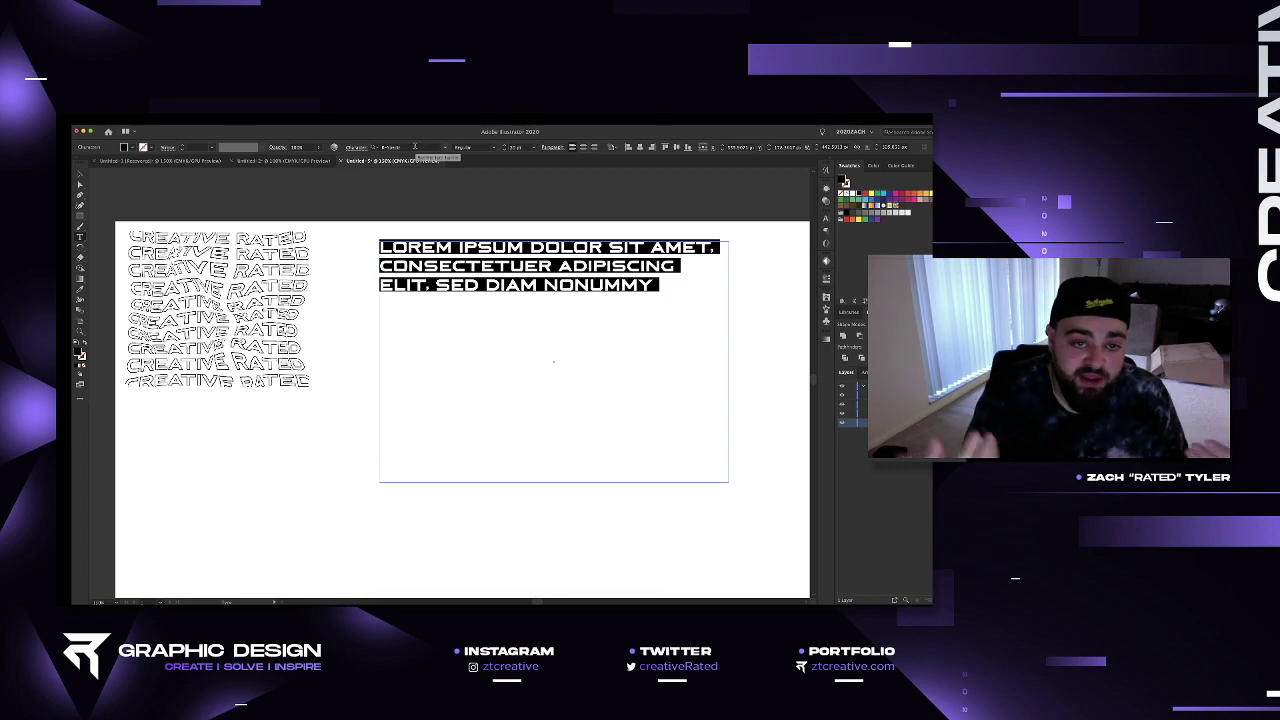
# Replace the placeholder text in the frame with "RATED IS BALD".
pyautogui.write('R')
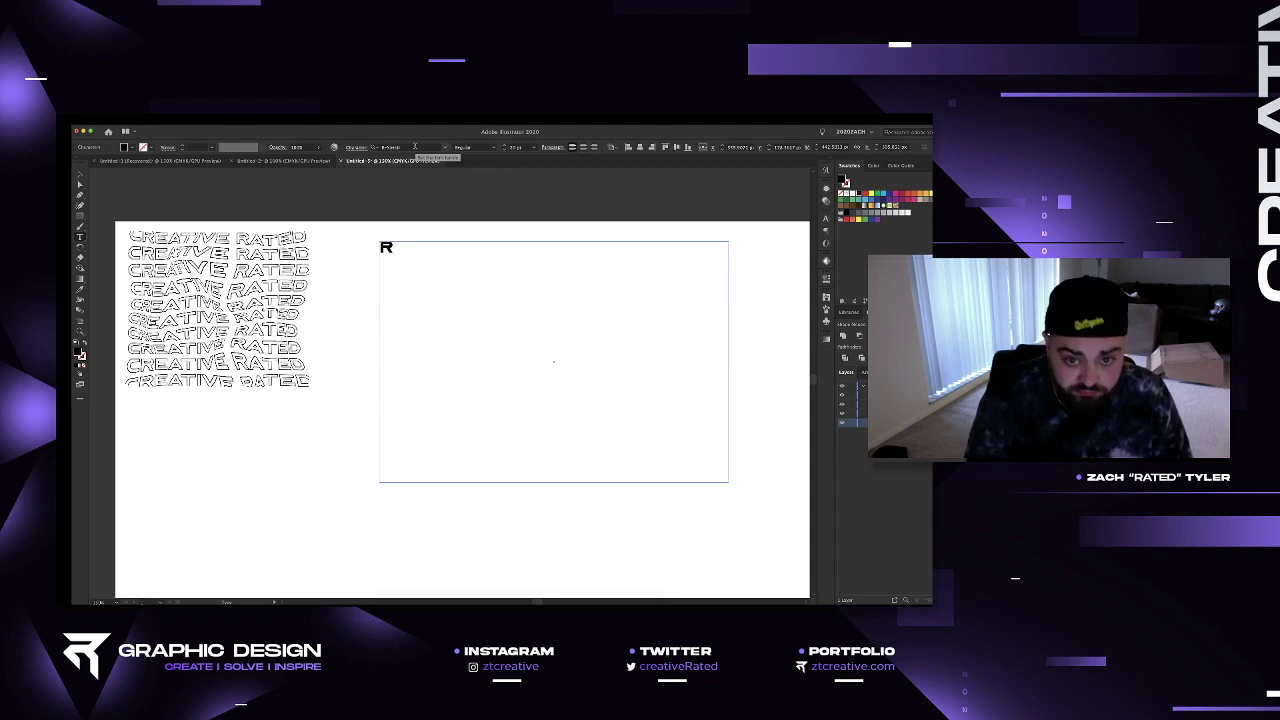
pyautogui.write('ATED ')
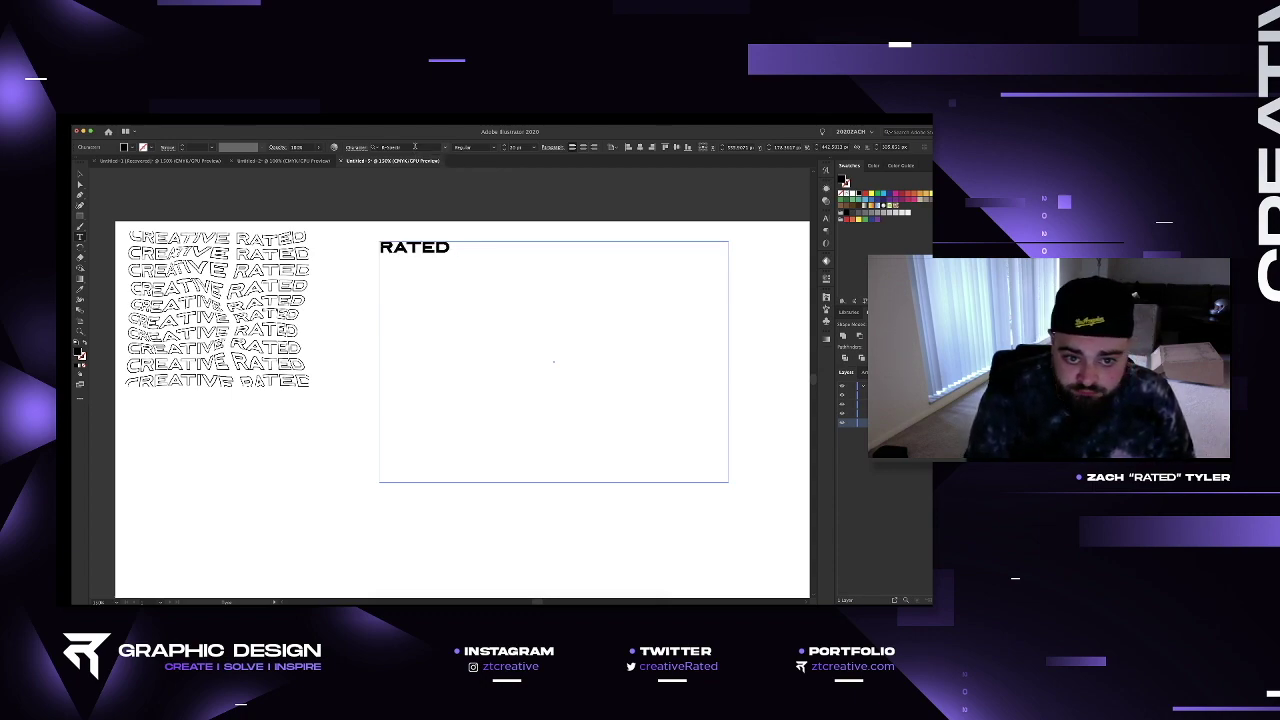
pyautogui.write('IS BALD')
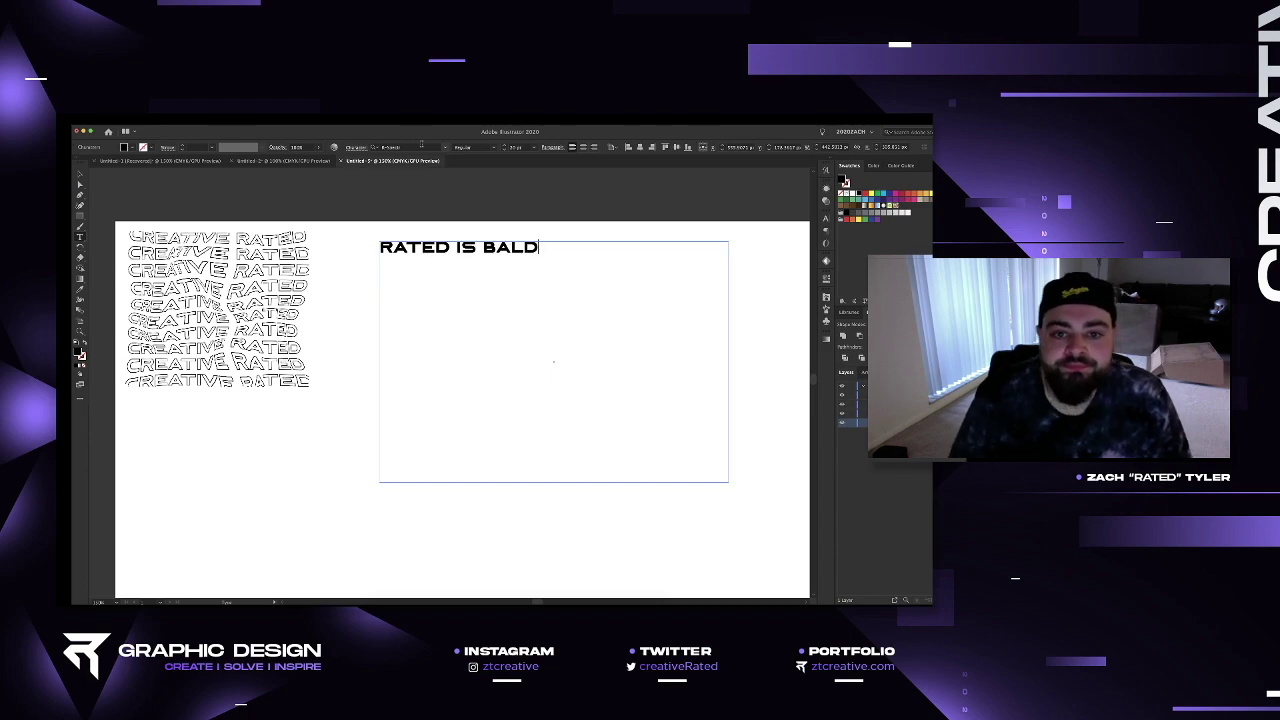
# Give the "RATED IS BALD" text a black 1 pt stroke and no fill.
pyautogui.press('super+a')
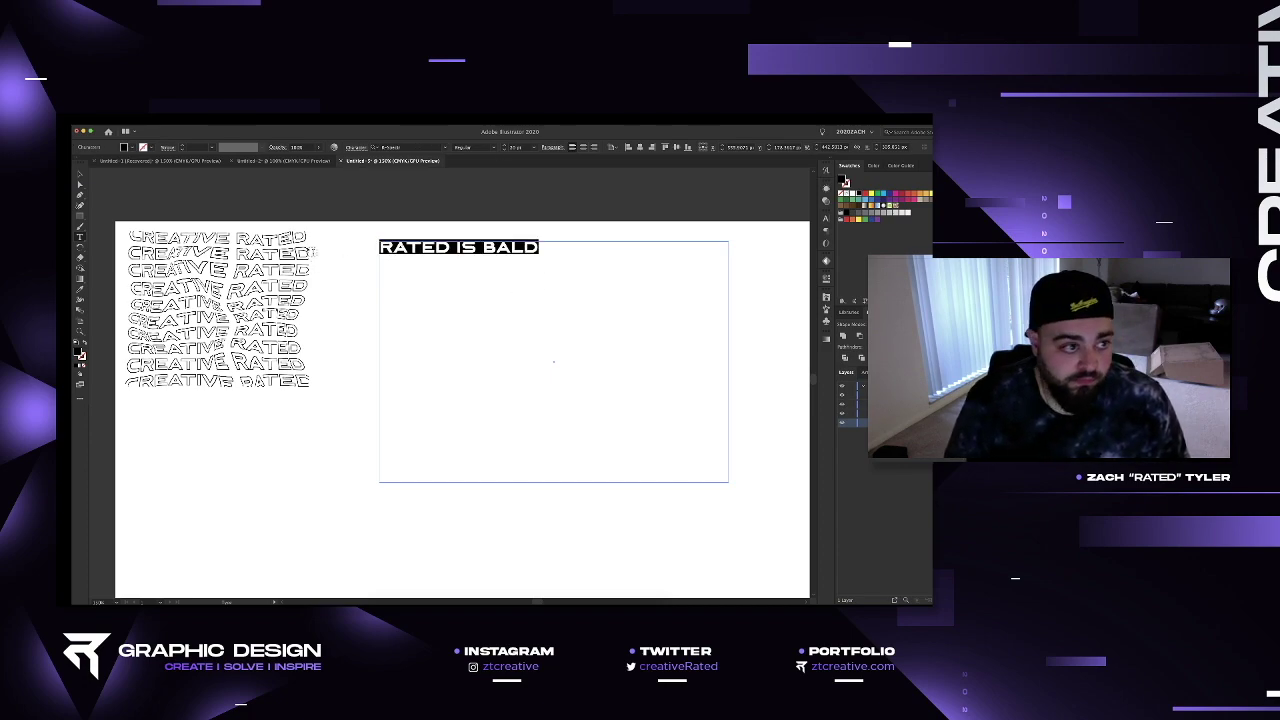
pyautogui.press('Escape')
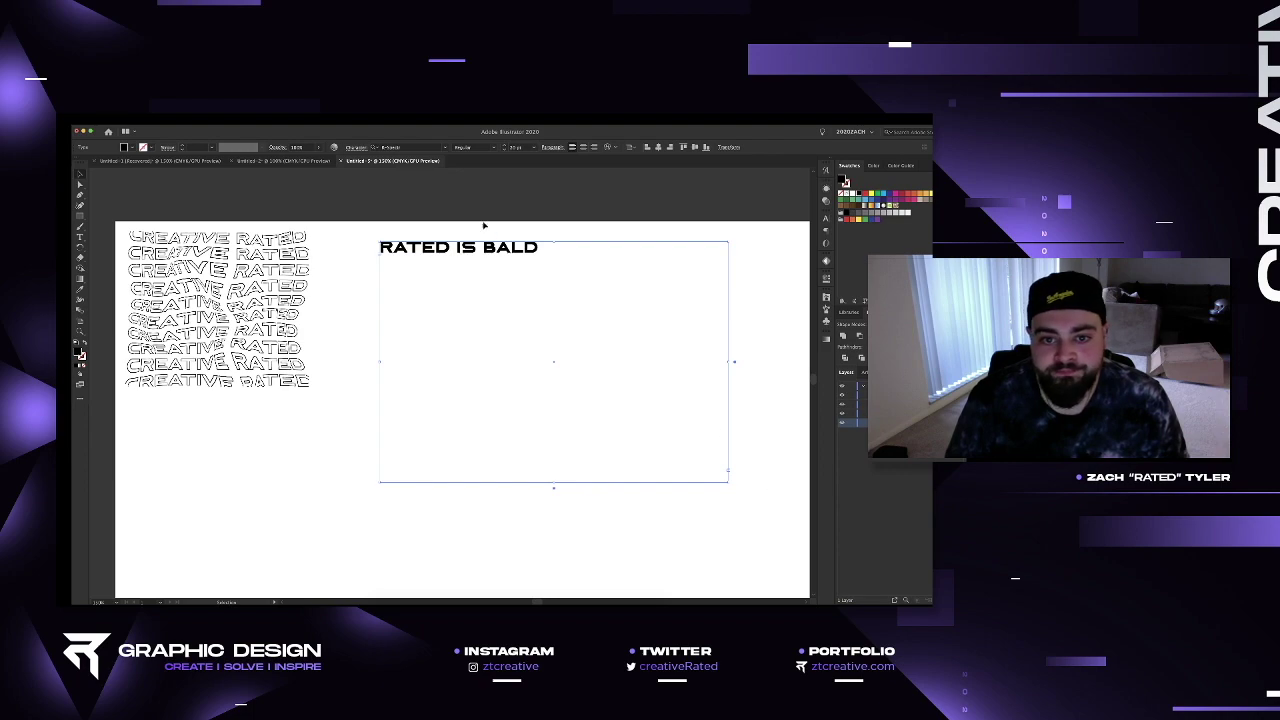
pyautogui.doubleClick(515, 250)
pyautogui.moveTo(538, 248); pyautogui.dragTo(376, 248)
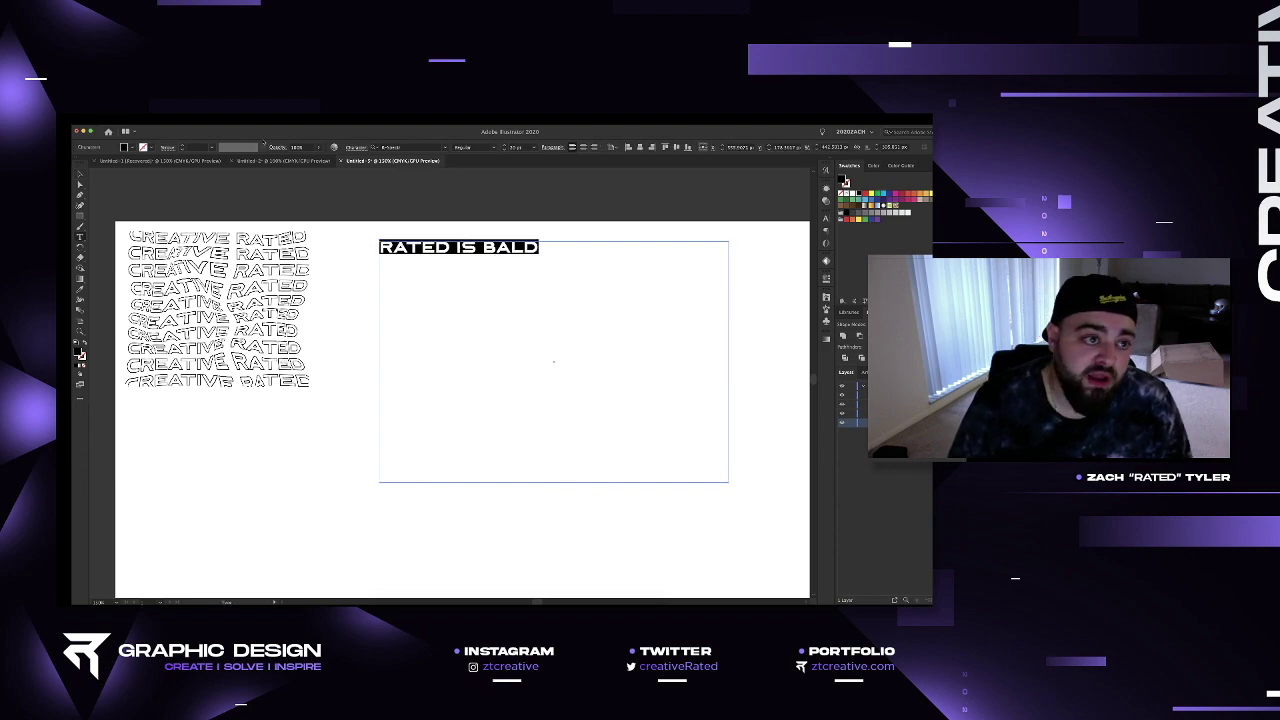
pyautogui.click(157, 147)
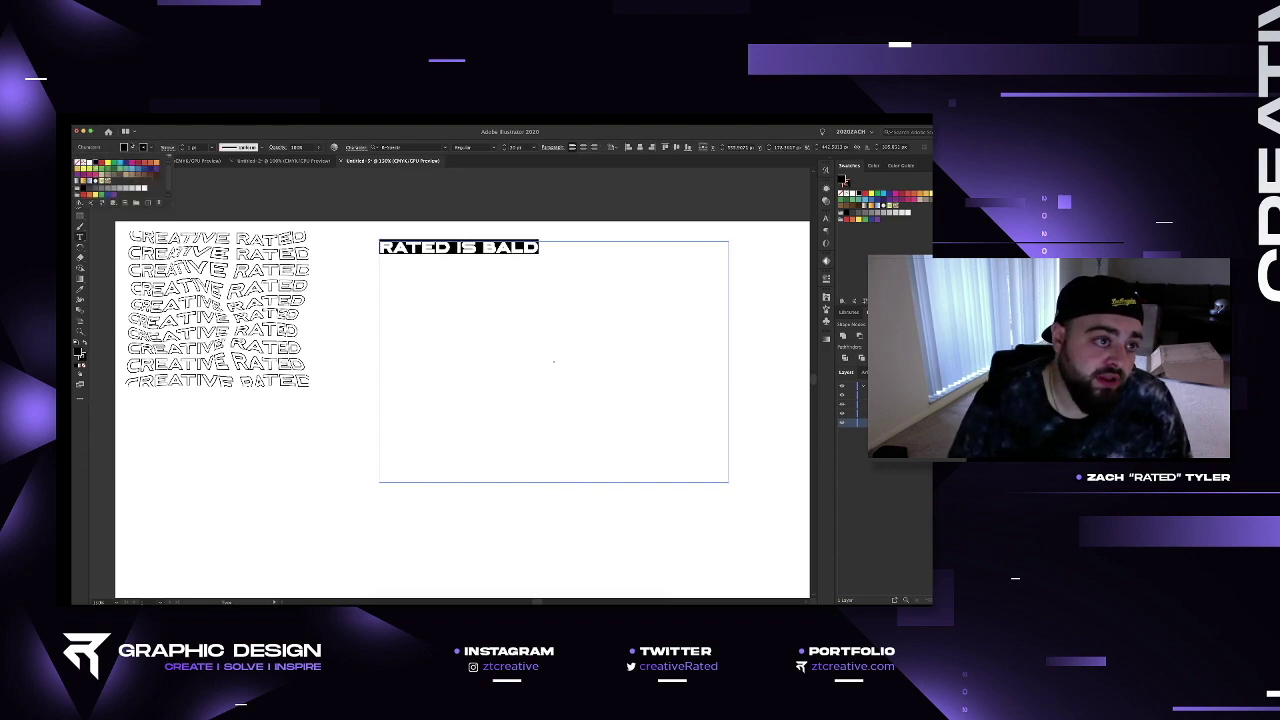
pyautogui.click(134, 147)
pyautogui.click(133, 147)
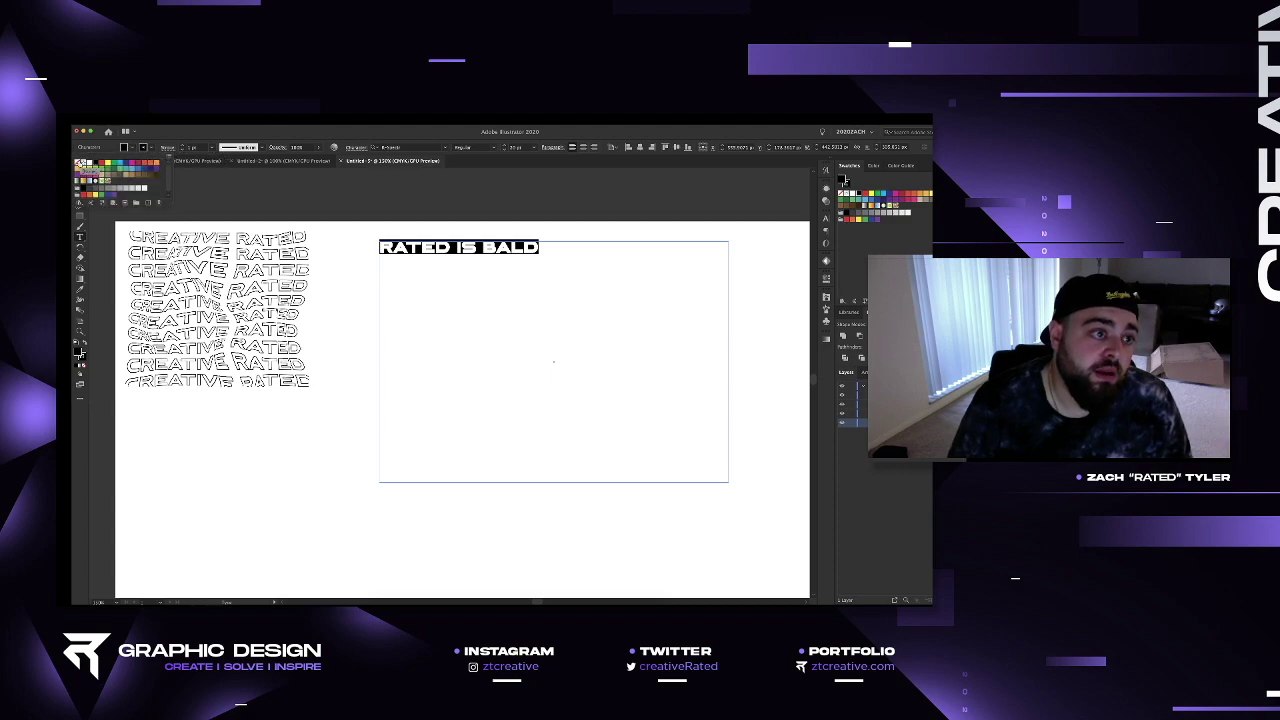
pyautogui.click(78, 162)
pyautogui.click(133, 147)
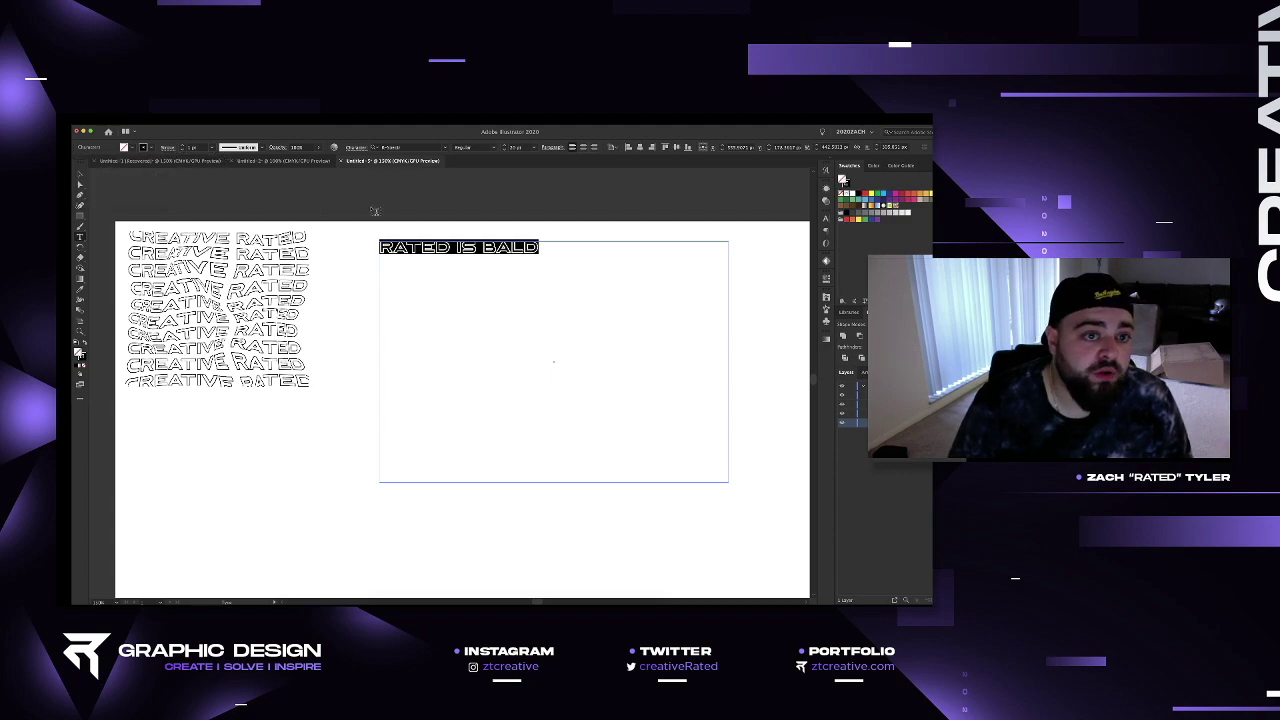
# Enlarge the "RATED IS BALD" font size and shrink the text frame to fit the words closely.
pyautogui.keyDown('shift'); pyautogui.click(507, 145); pyautogui.keyUp('shift')
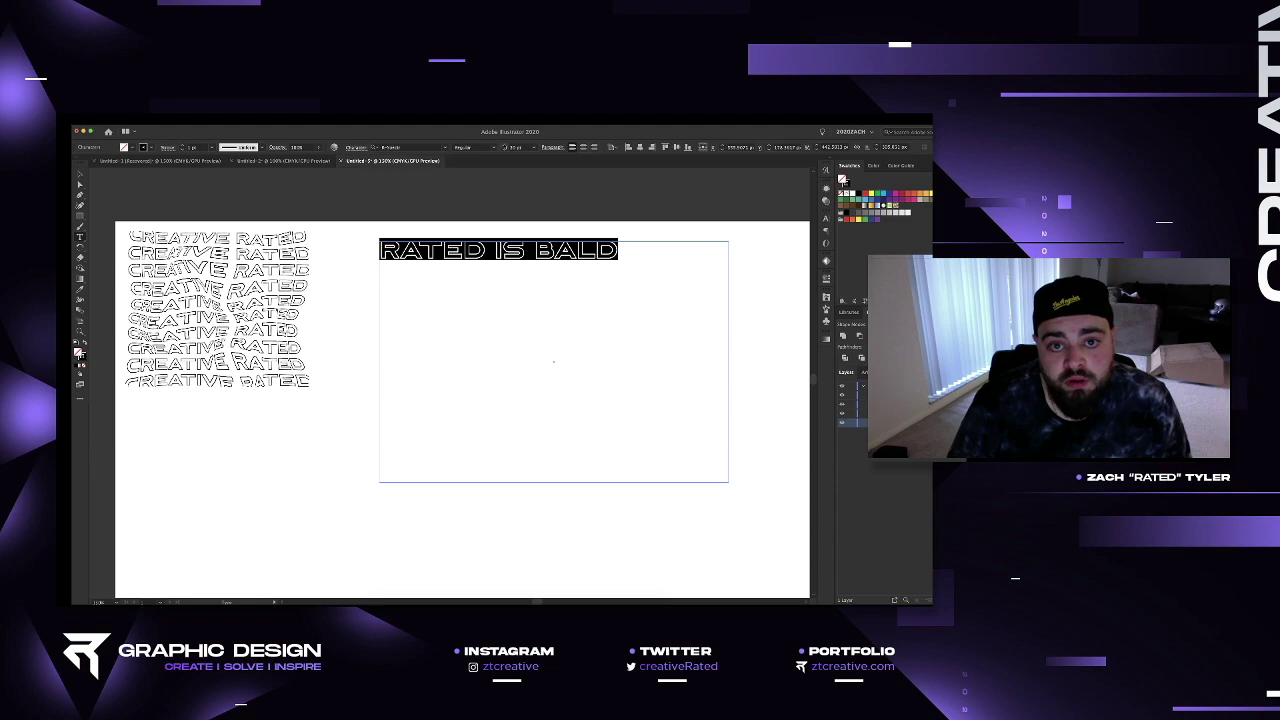
pyautogui.click(80, 176)
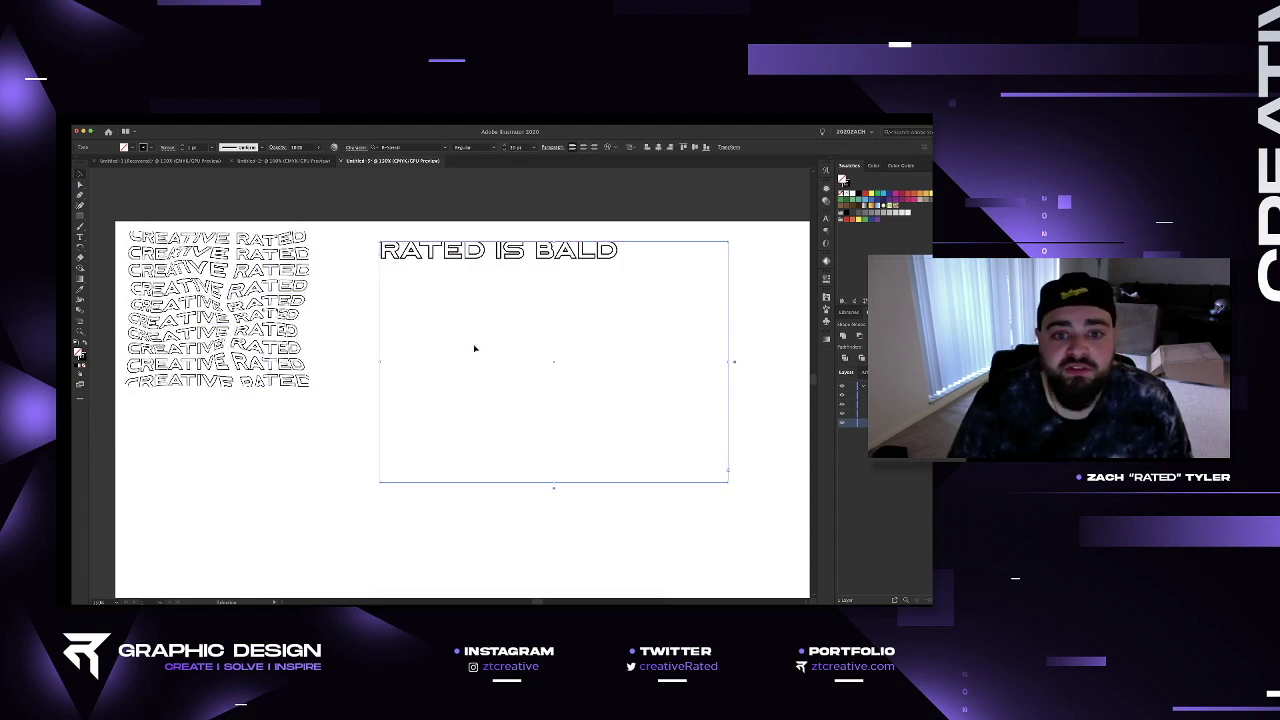
pyautogui.moveTo(736, 488); pyautogui.dragTo(565, 257)
pyautogui.click(566, 278)
pyautogui.click(566, 262)
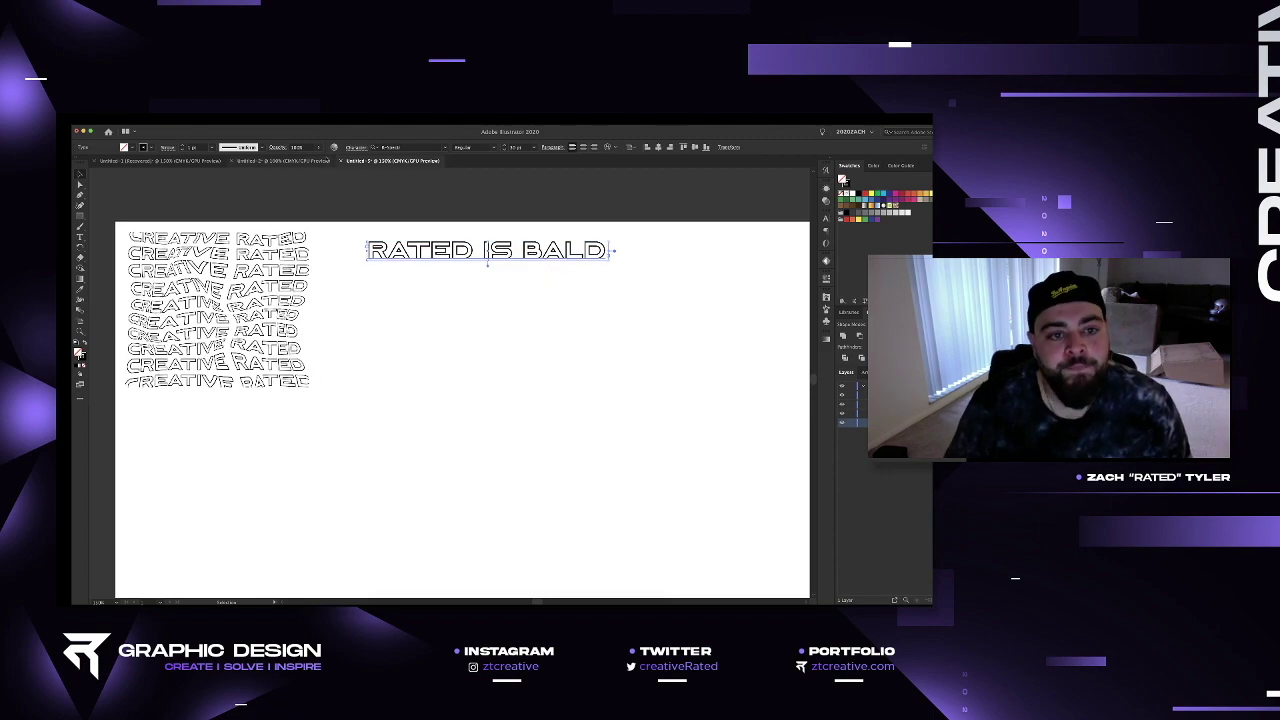
# Convert the "RATED IS BALD" text to vector shapes with Create Outlines.
pyautogui.click(158, 121)
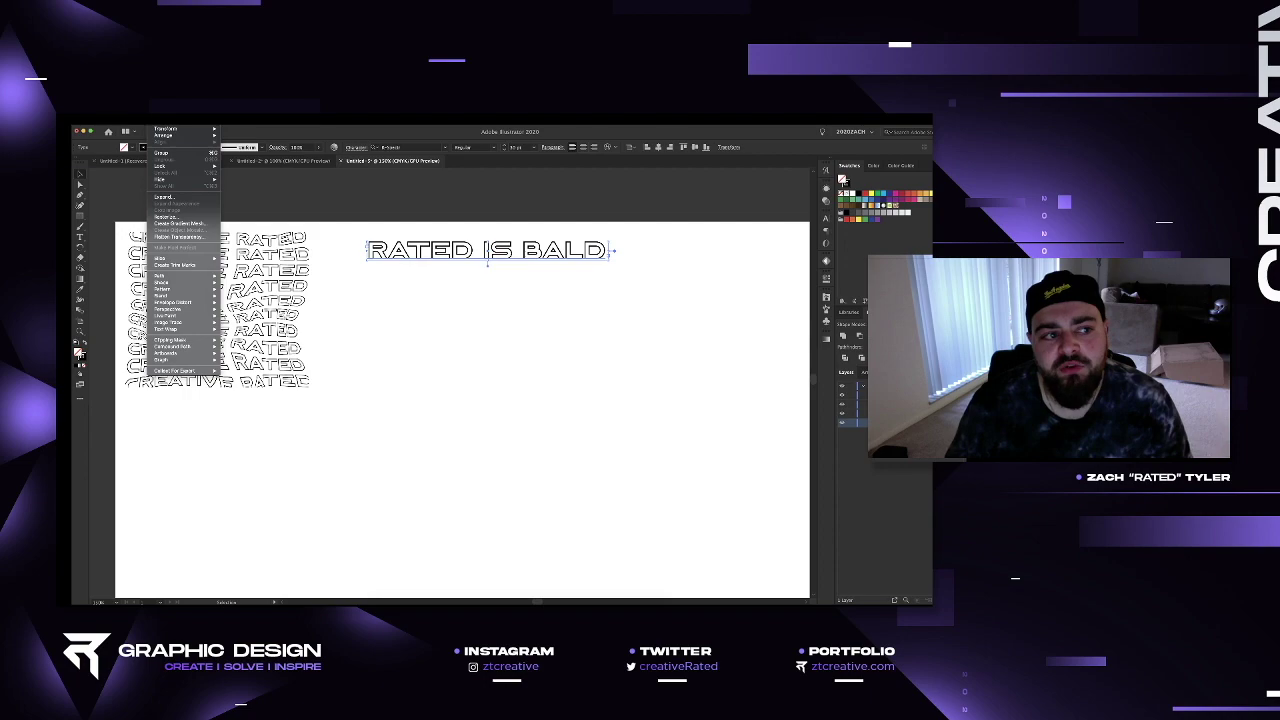
pyautogui.moveTo(190, 124)
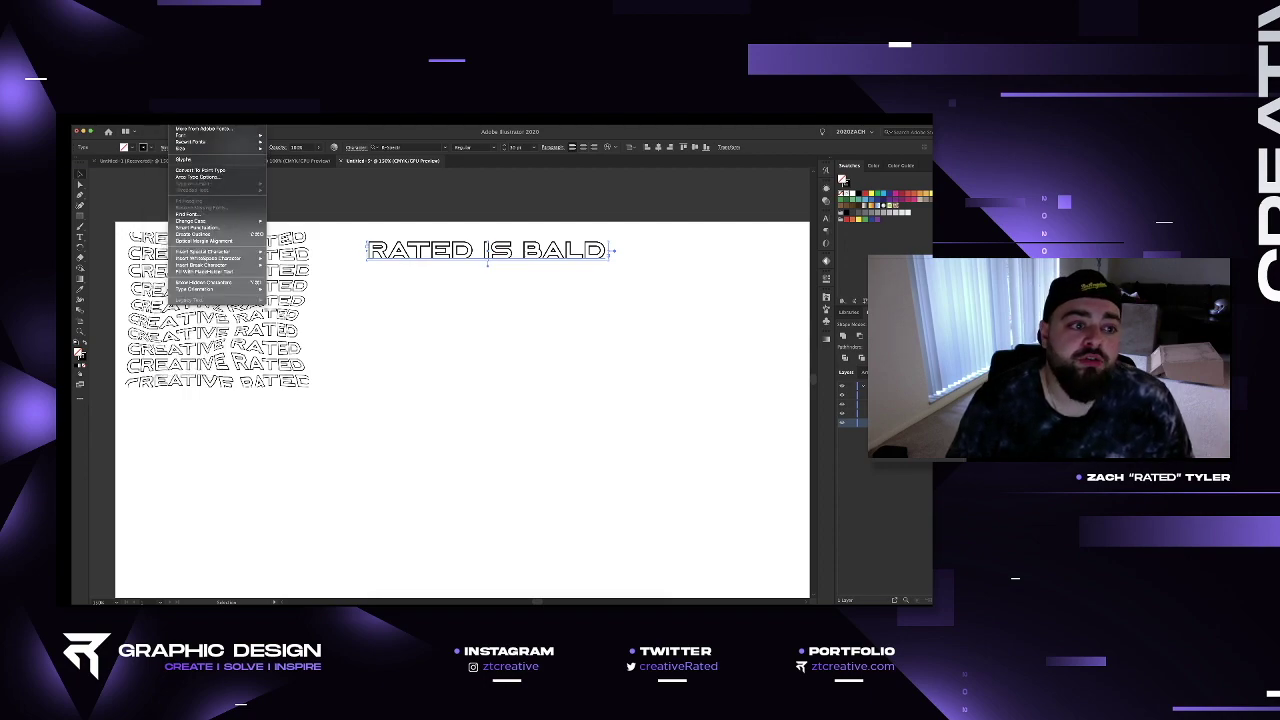
pyautogui.click(195, 234)
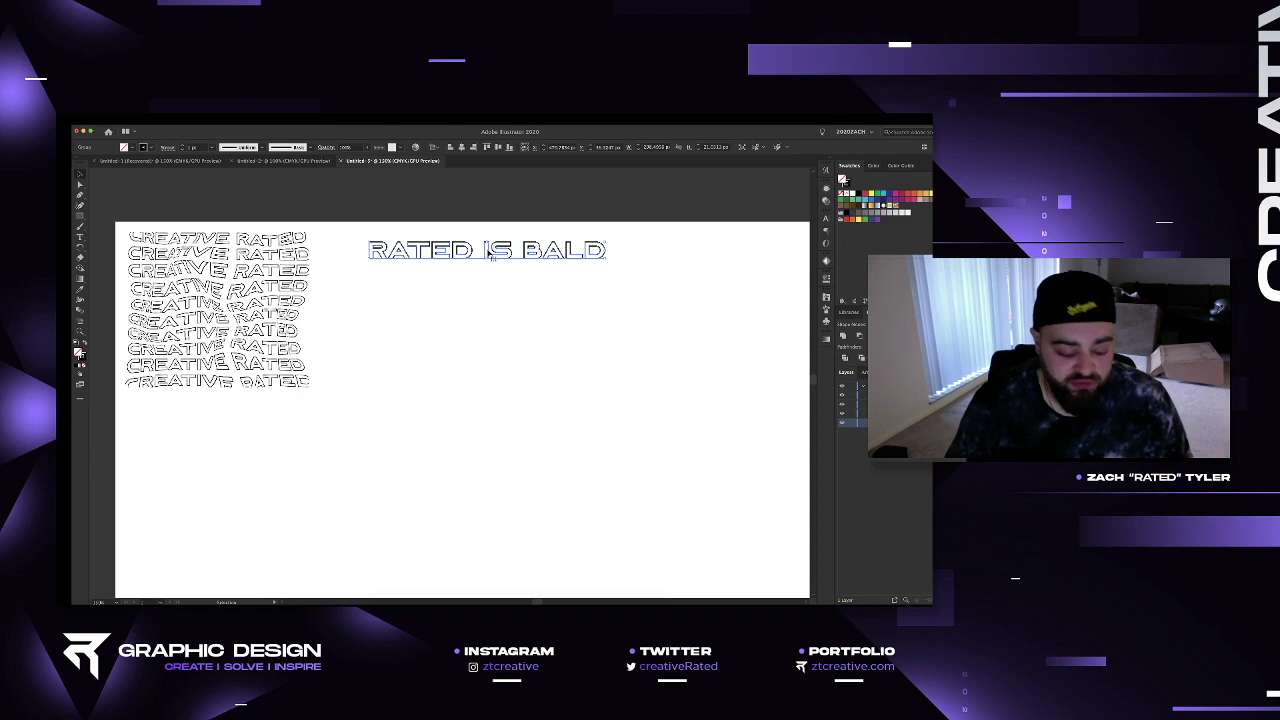
pyautogui.scroll(4, 492, 255)
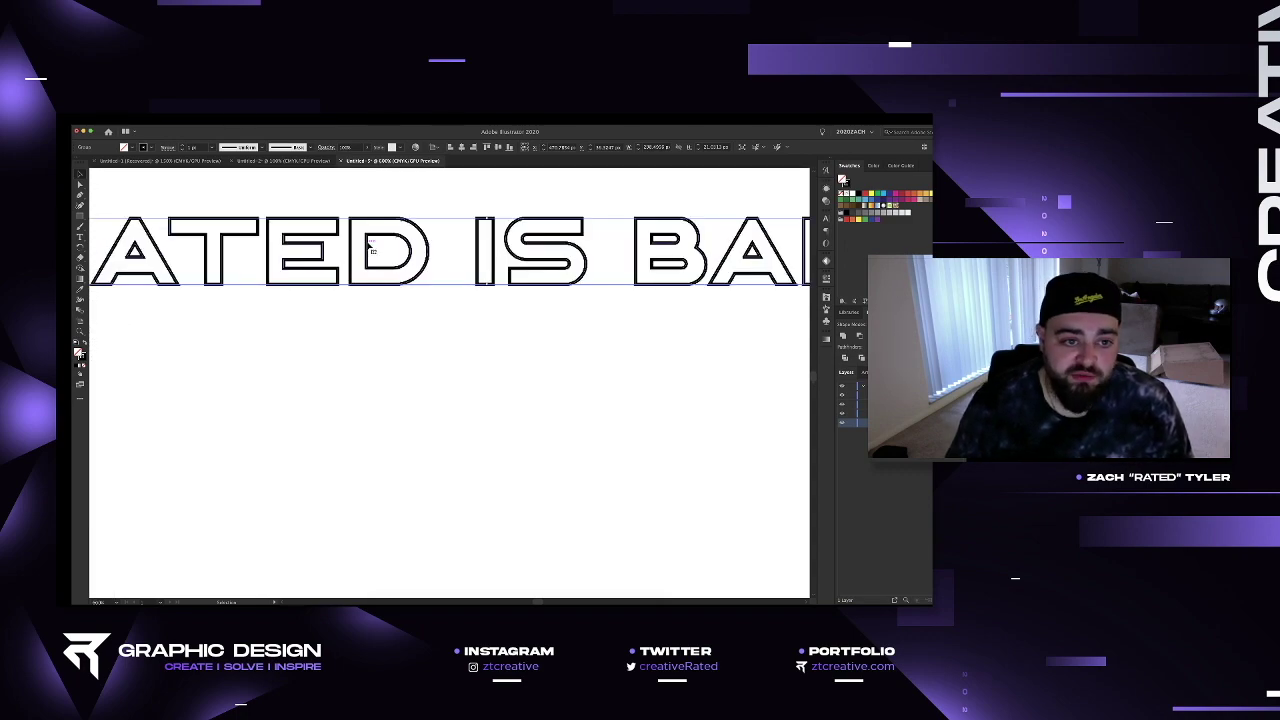
pyautogui.scroll(-2, 370, 246)
pyautogui.scroll(-2, 451, 319)
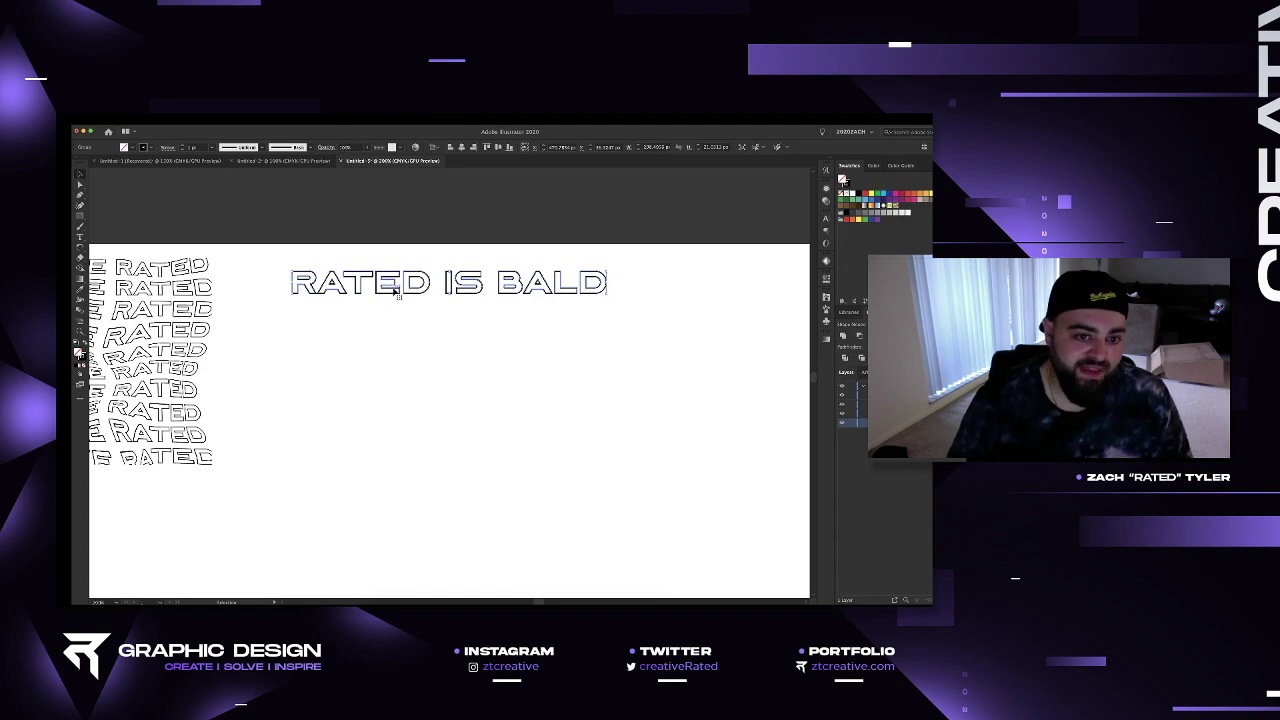
# Expand the outlined "RATED IS BALD" lettering with both Fill and Stroke included.
pyautogui.click(148, 121)
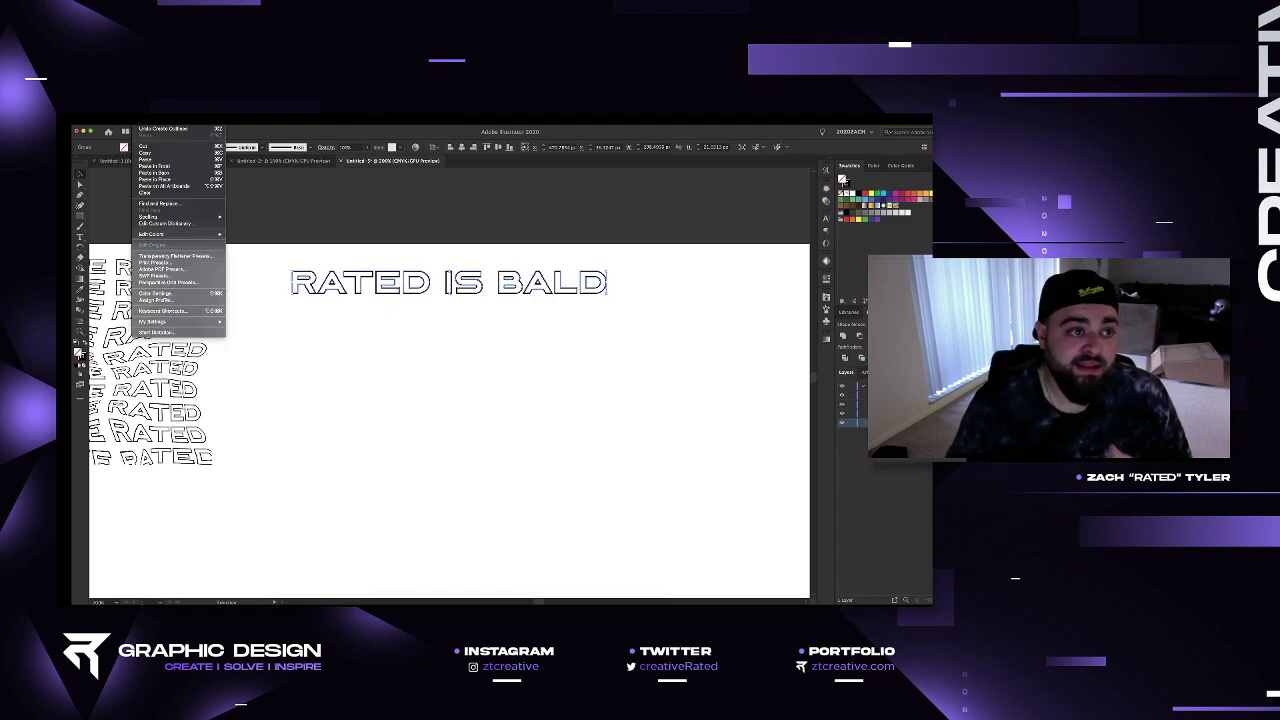
pyautogui.moveTo(162, 121)
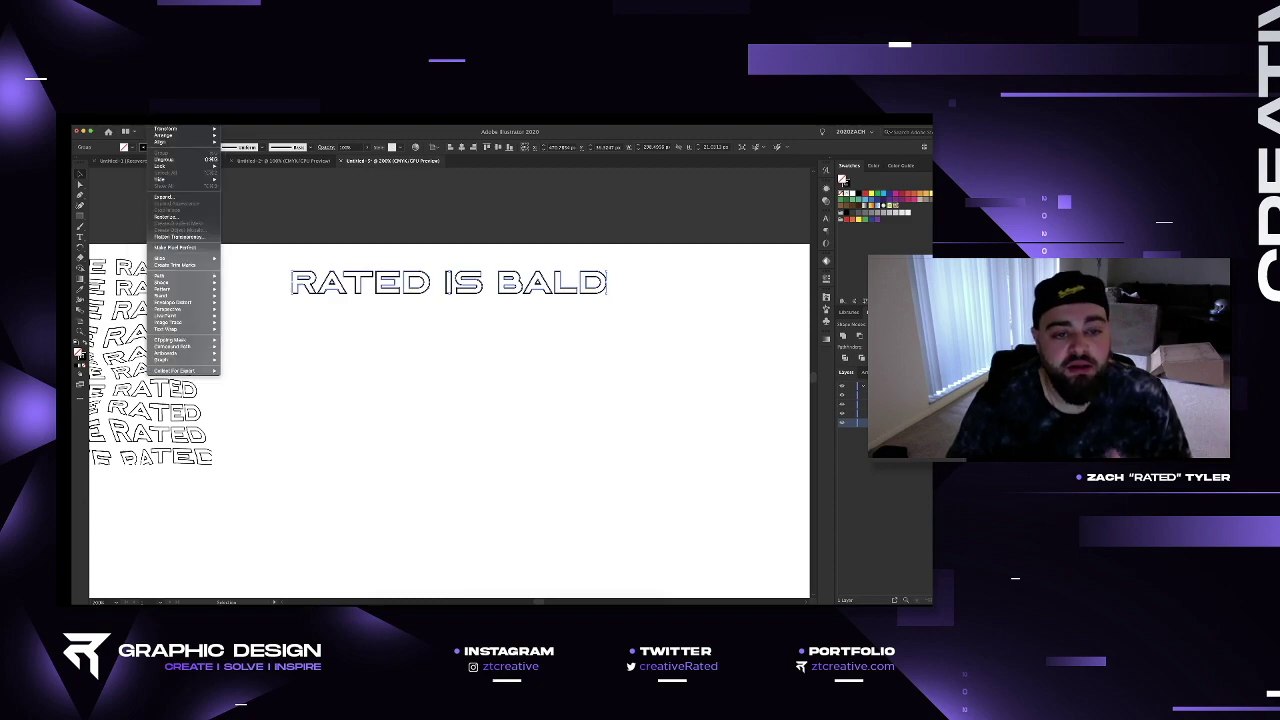
pyautogui.click(478, 322)
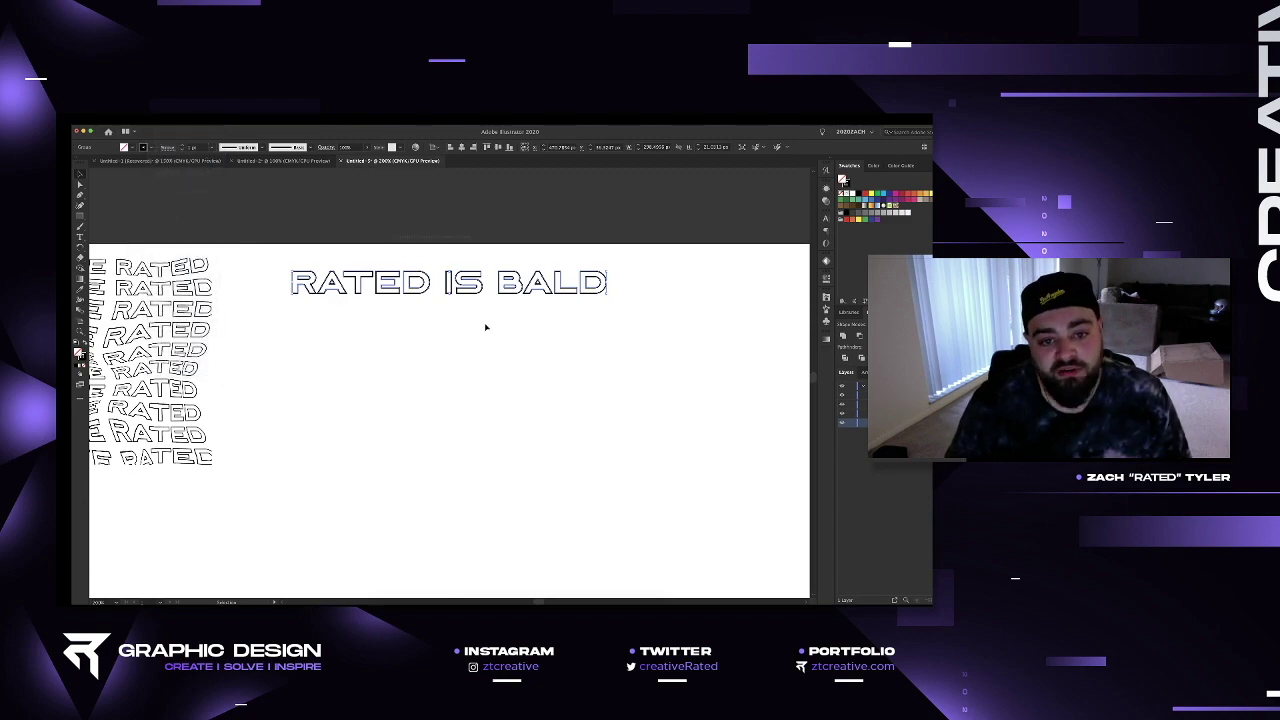
pyautogui.click(160, 121)
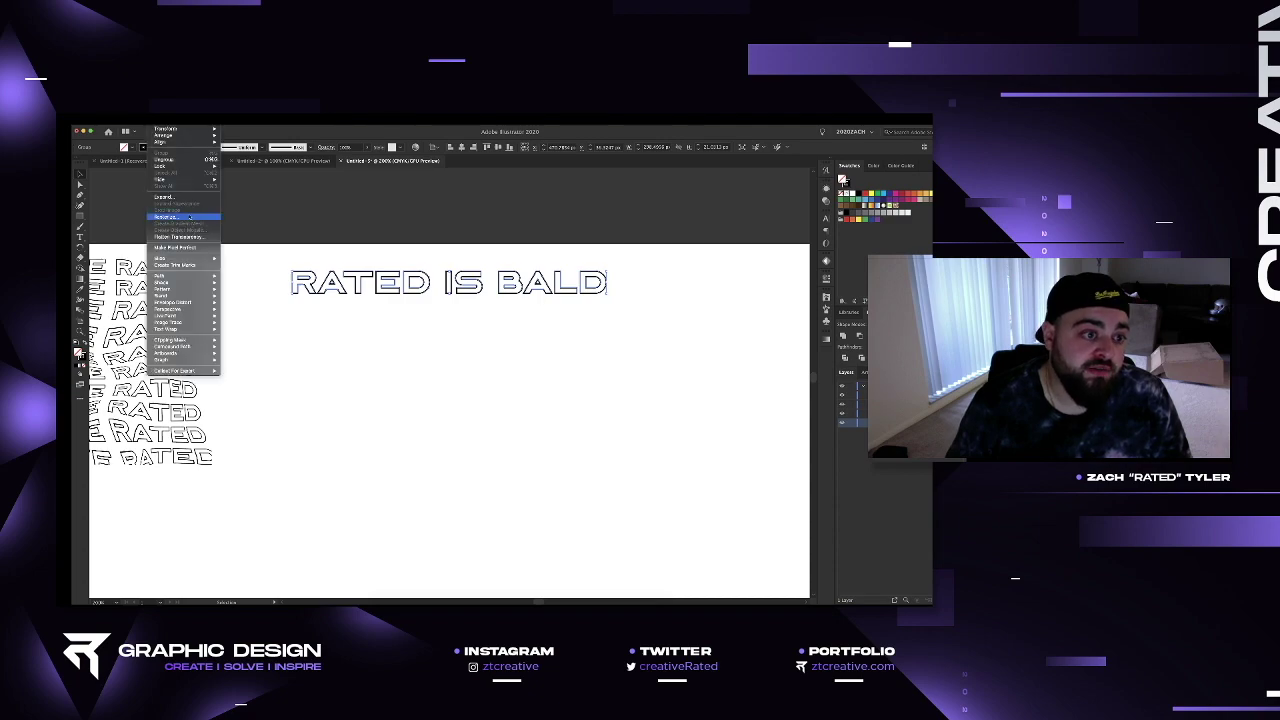
pyautogui.click(577, 325)
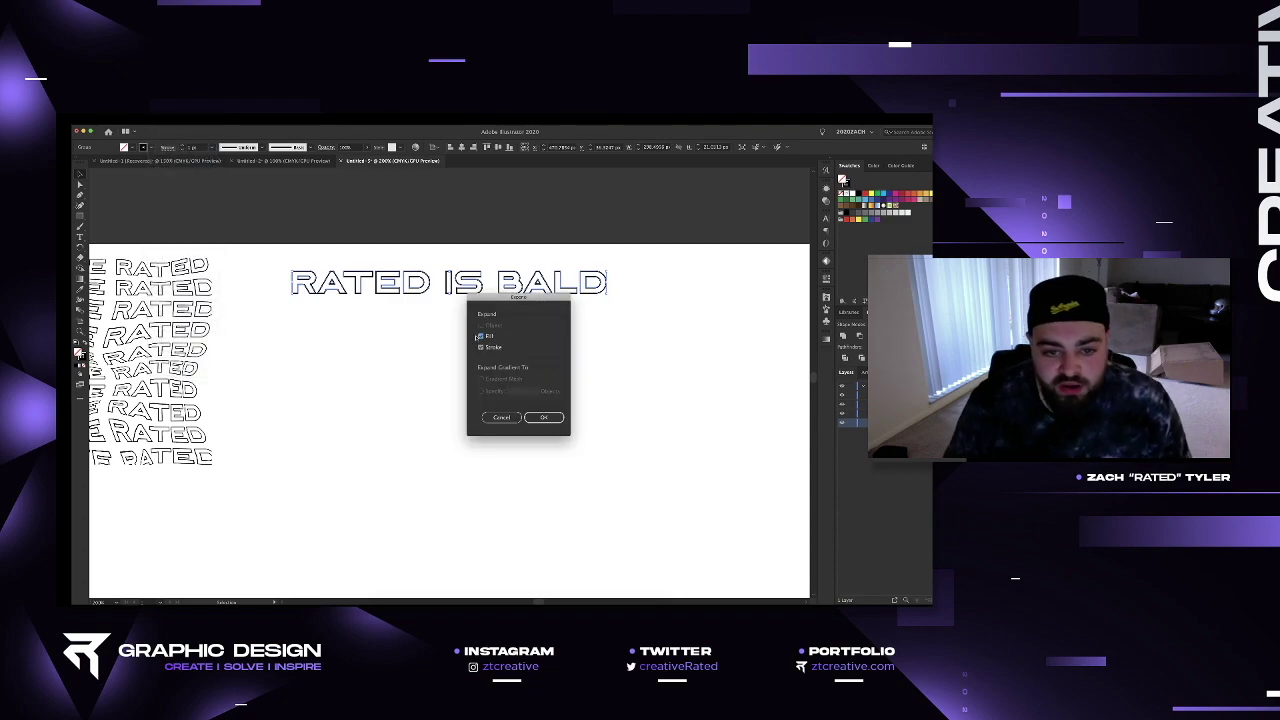
pyautogui.click(544, 417)
pyautogui.click(514, 309)
# Examine the expanded letter outlines of "RATED" up close.
pyautogui.scroll(4, 340, 277)
pyautogui.scroll(1, 340, 279)
pyautogui.click(304, 252)
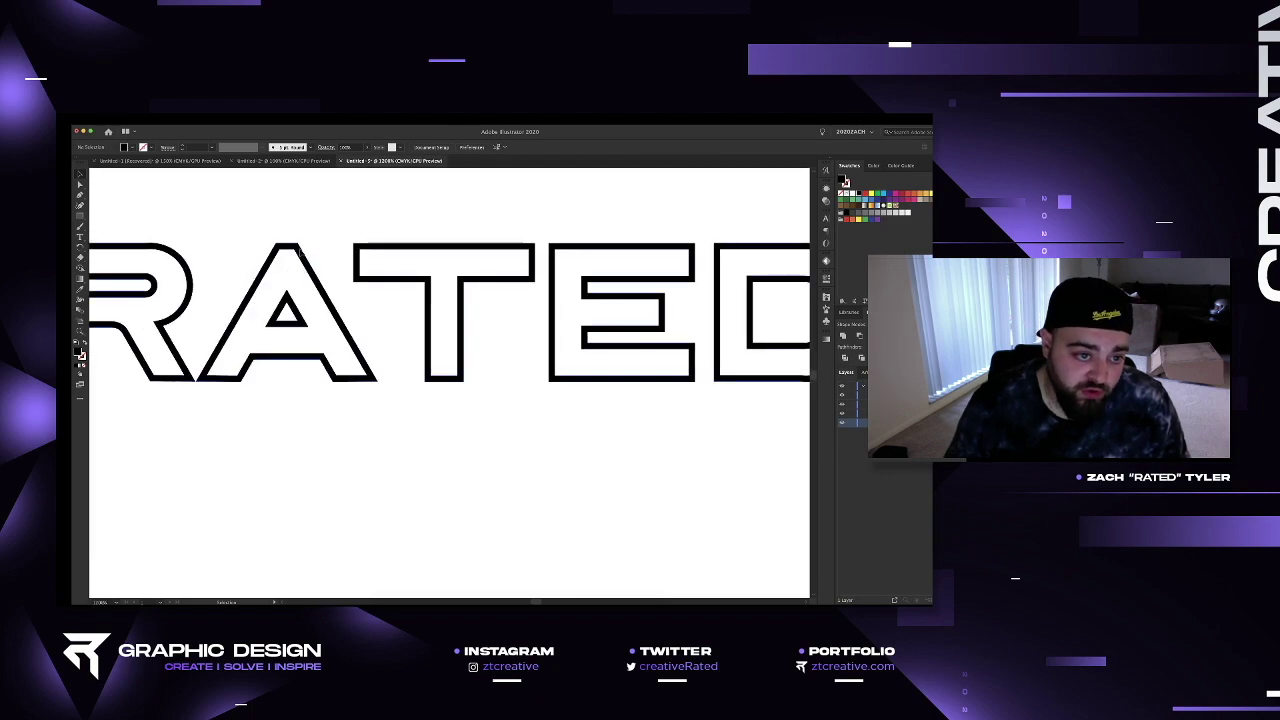
pyautogui.scroll(-2, 302, 250)
pyautogui.scroll(-2, 302, 250)
pyautogui.click(463, 339)
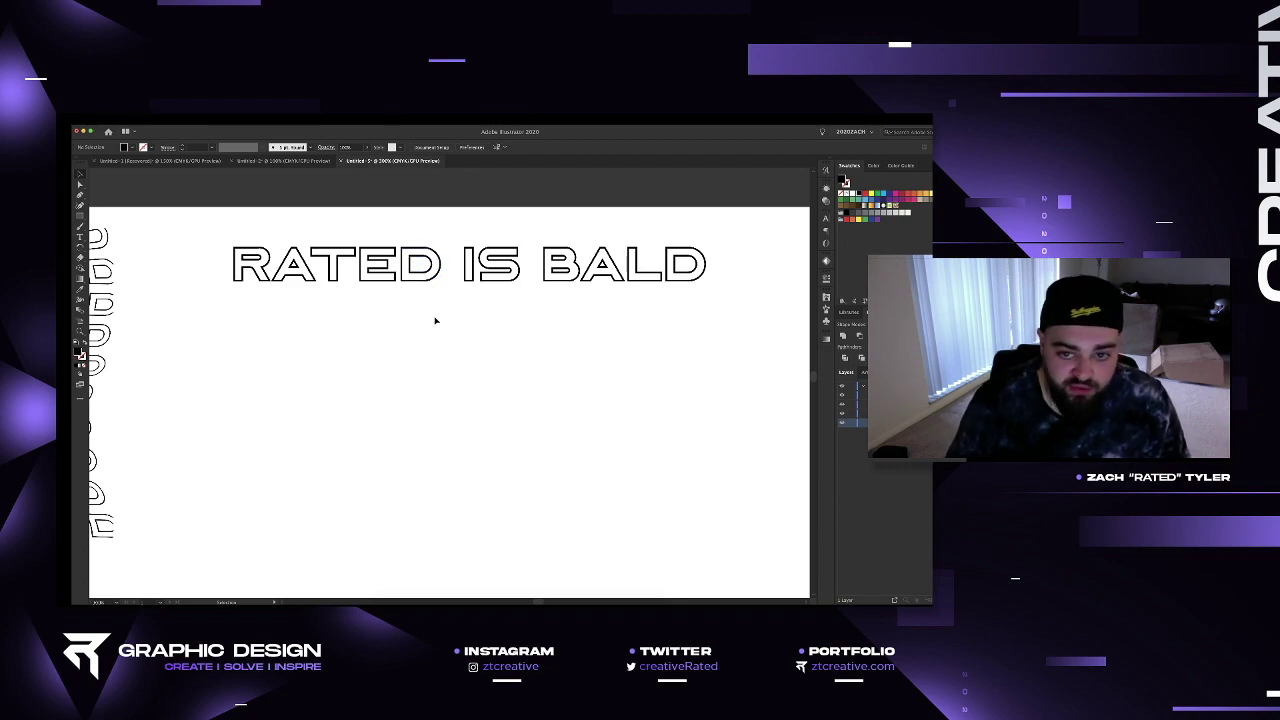
# Open the Distort & Transform effect named Transform for the "RATED IS BALD" lettering and keep the artwork in view.
pyautogui.scroll(-3, 435, 320)
pyautogui.scroll(3, 430, 315)
pyautogui.click(717, 338)
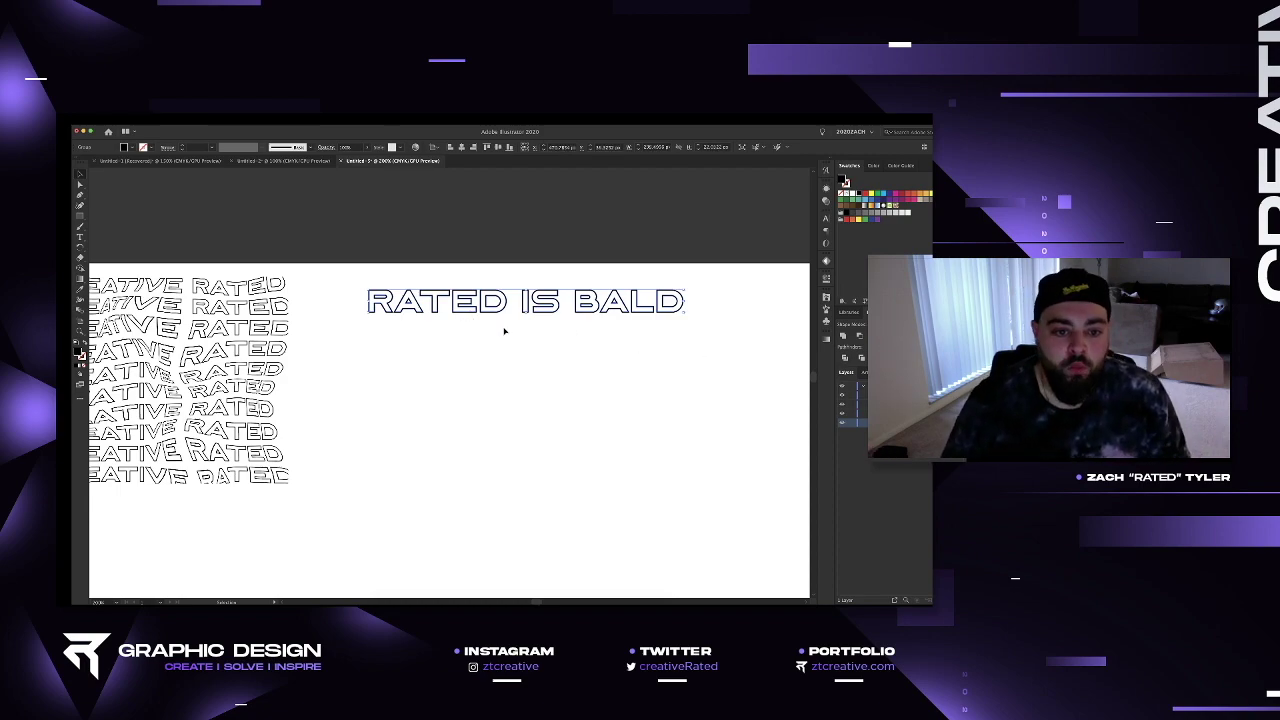
pyautogui.click(217, 121)
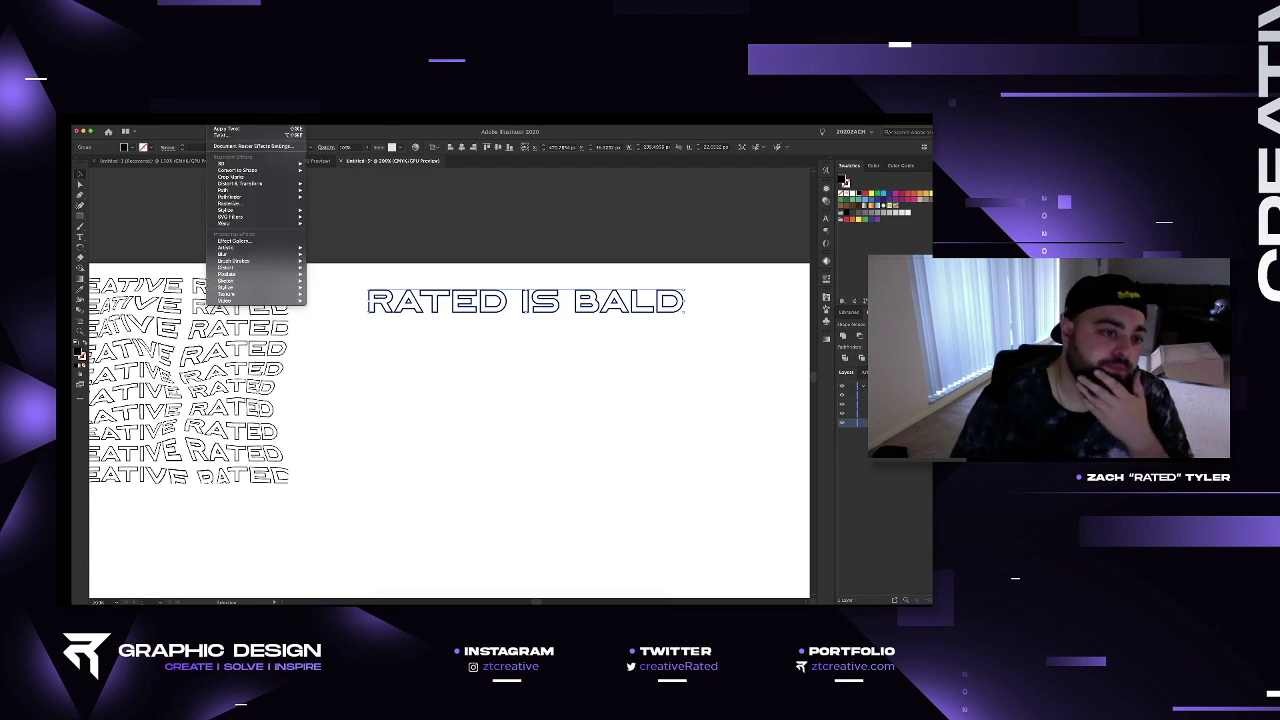
pyautogui.moveTo(270, 184)
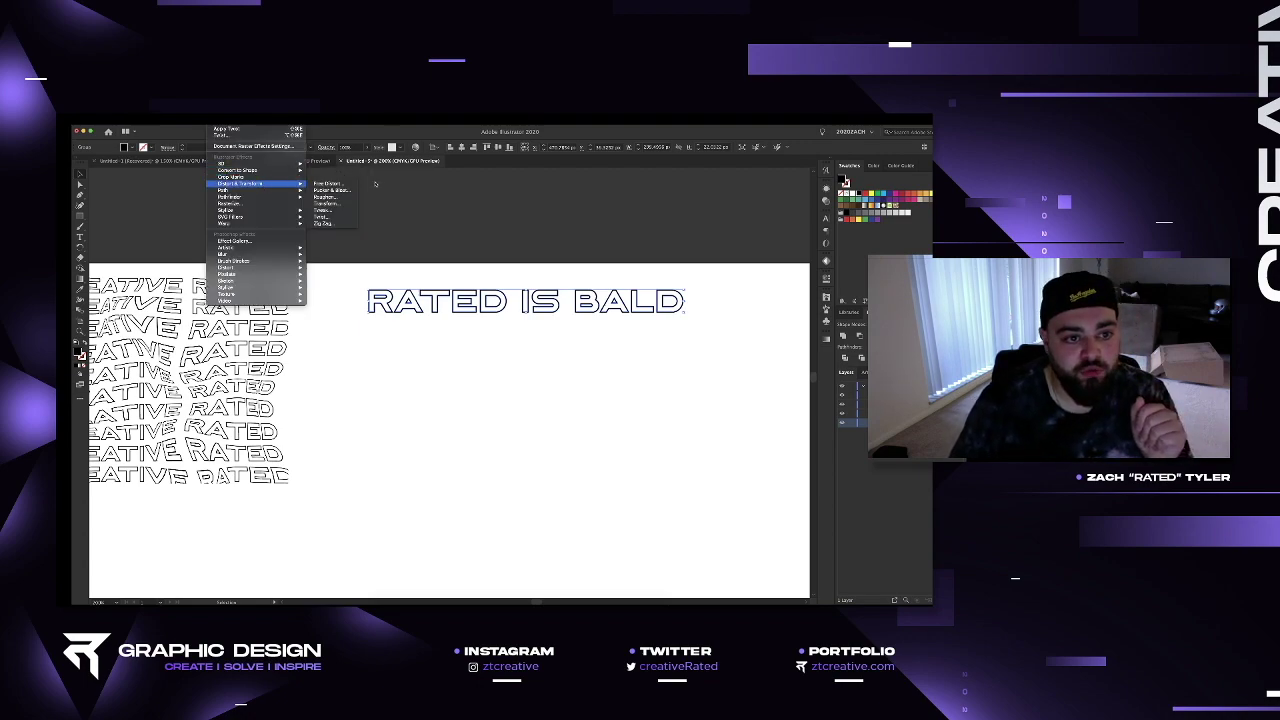
pyautogui.click(328, 204)
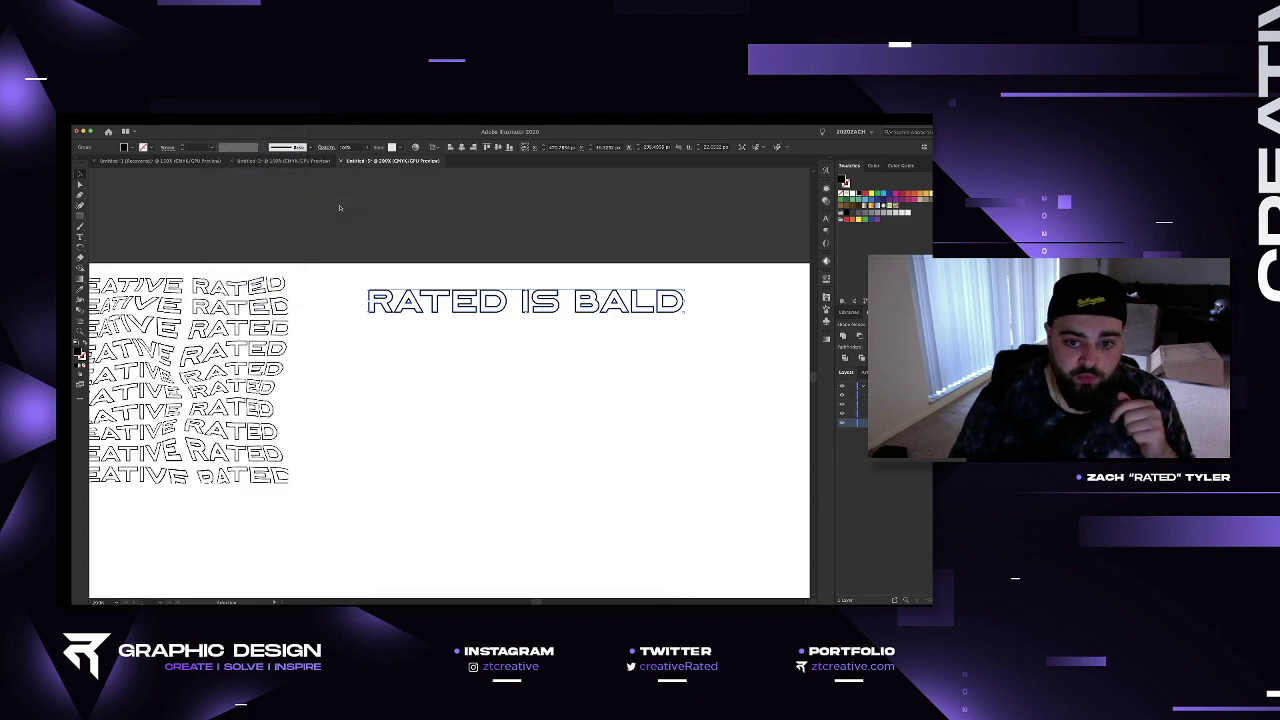
pyautogui.moveTo(590, 237); pyautogui.dragTo(750, 192)
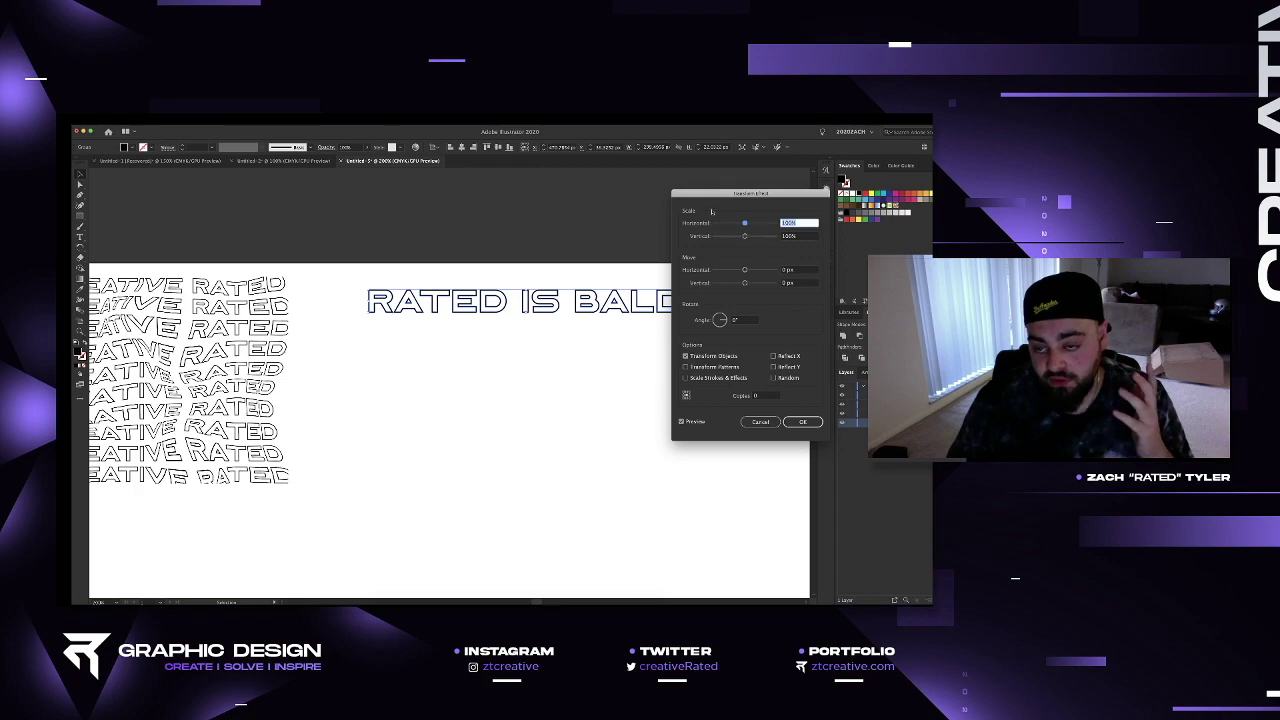
pyautogui.moveTo(713, 193); pyautogui.dragTo(665, 178)
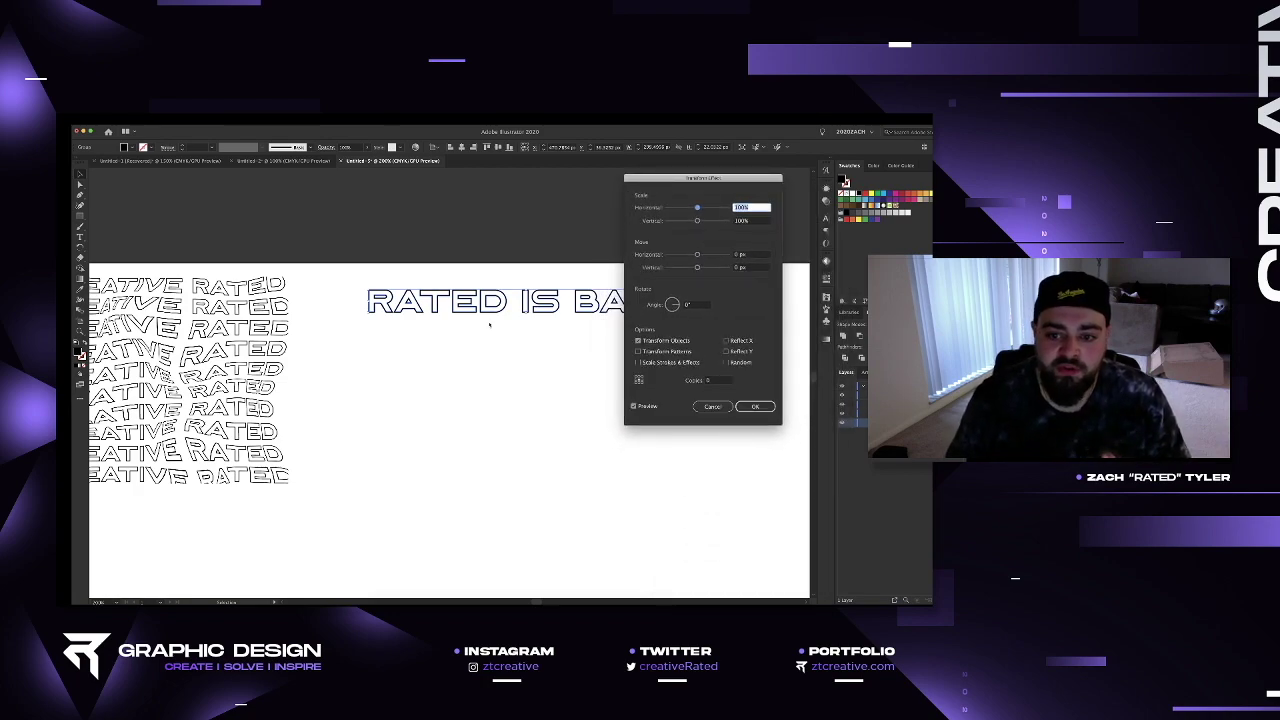
pyautogui.click(718, 380)
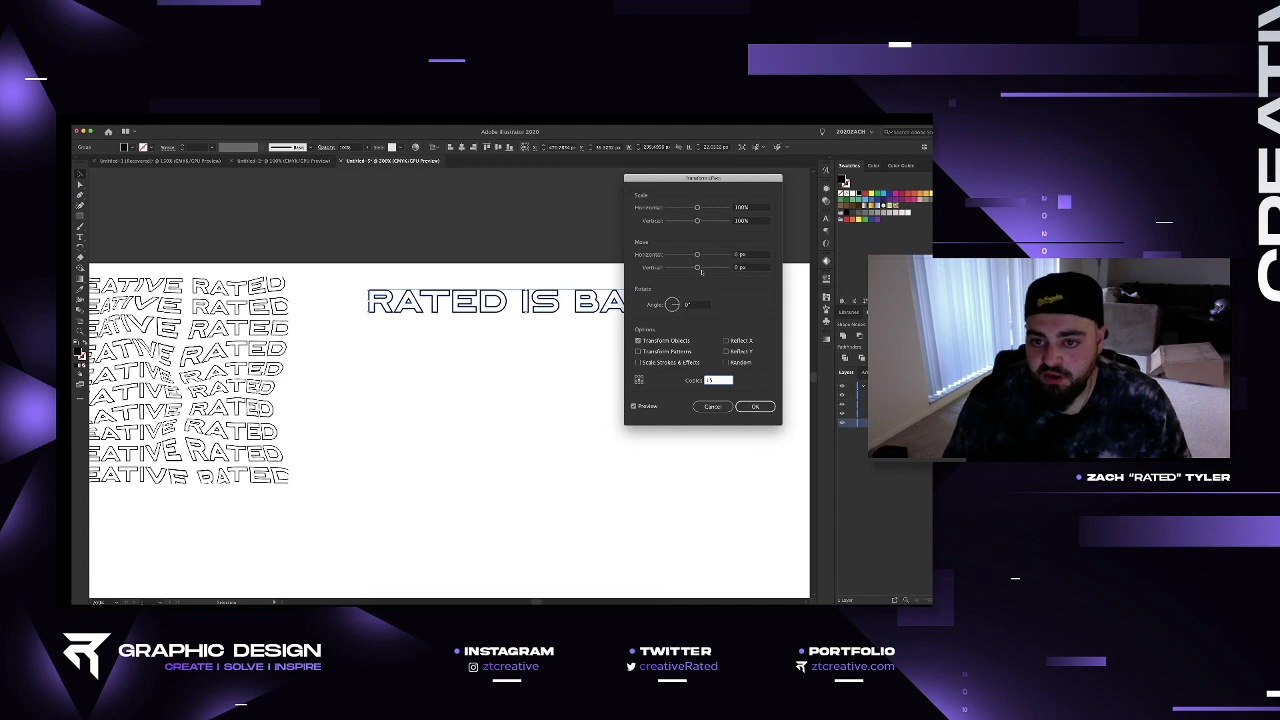
pyautogui.moveTo(697, 207); pyautogui.dragTo(697, 221)
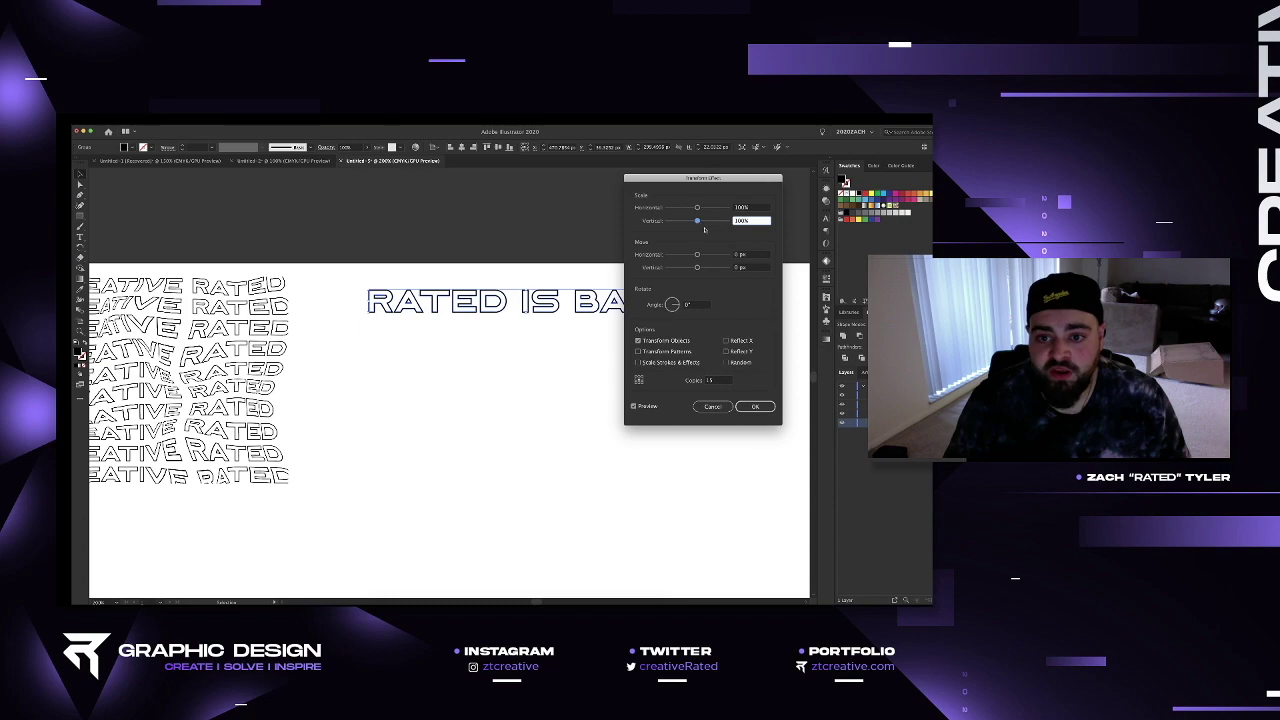
pyautogui.moveTo(697, 255); pyautogui.dragTo(697, 255)
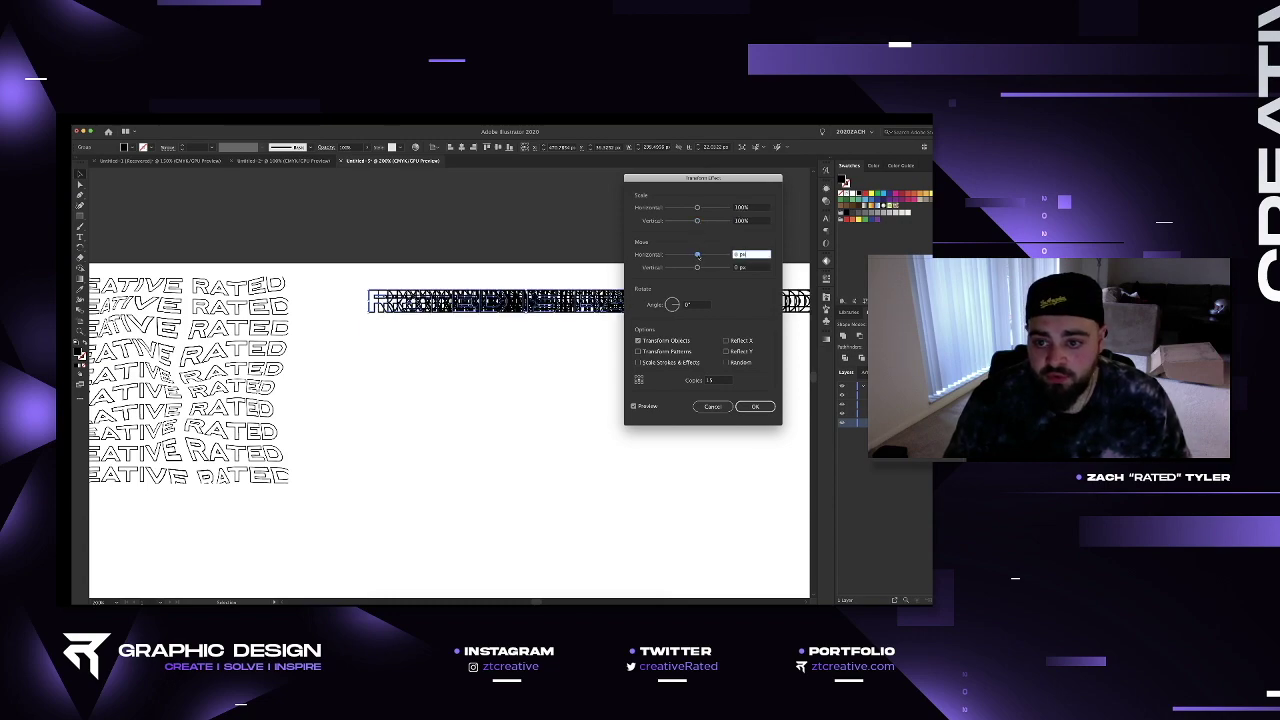
# Set the Transform effect's vertical move to 28 px and the number of copies to 2.
pyautogui.click(712, 380)
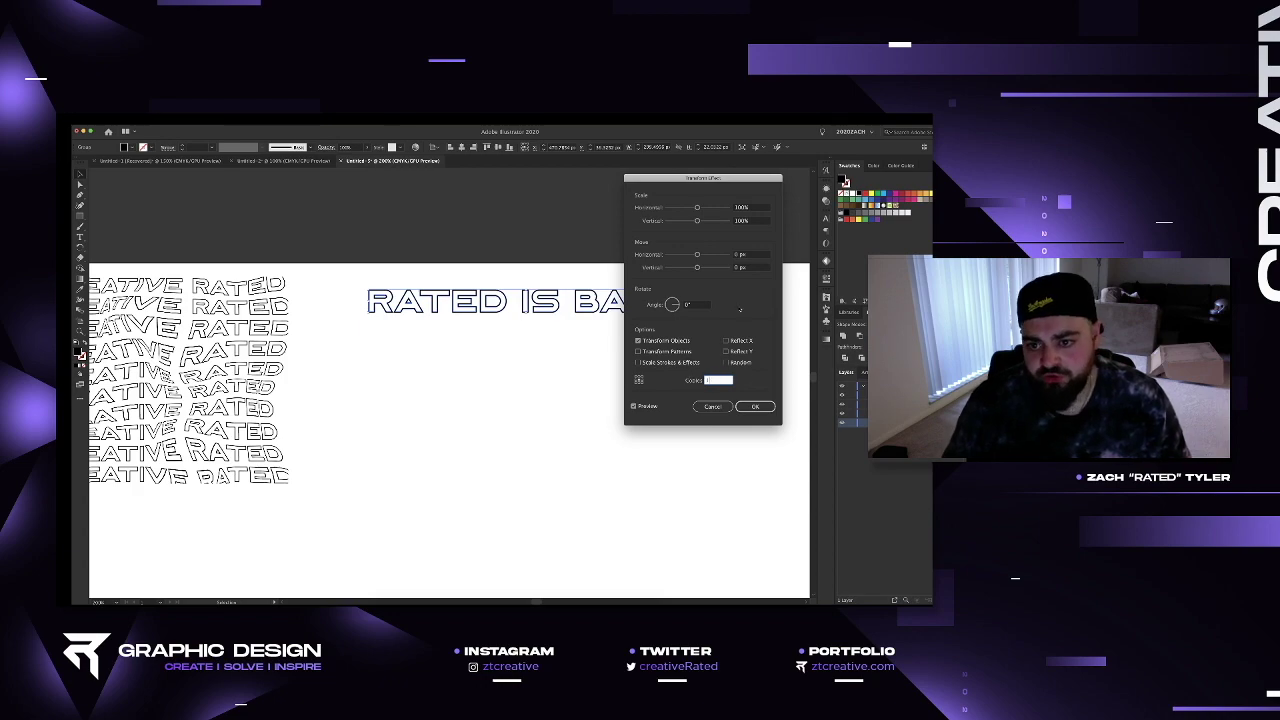
pyautogui.moveTo(697, 268); pyautogui.dragTo(706, 268)
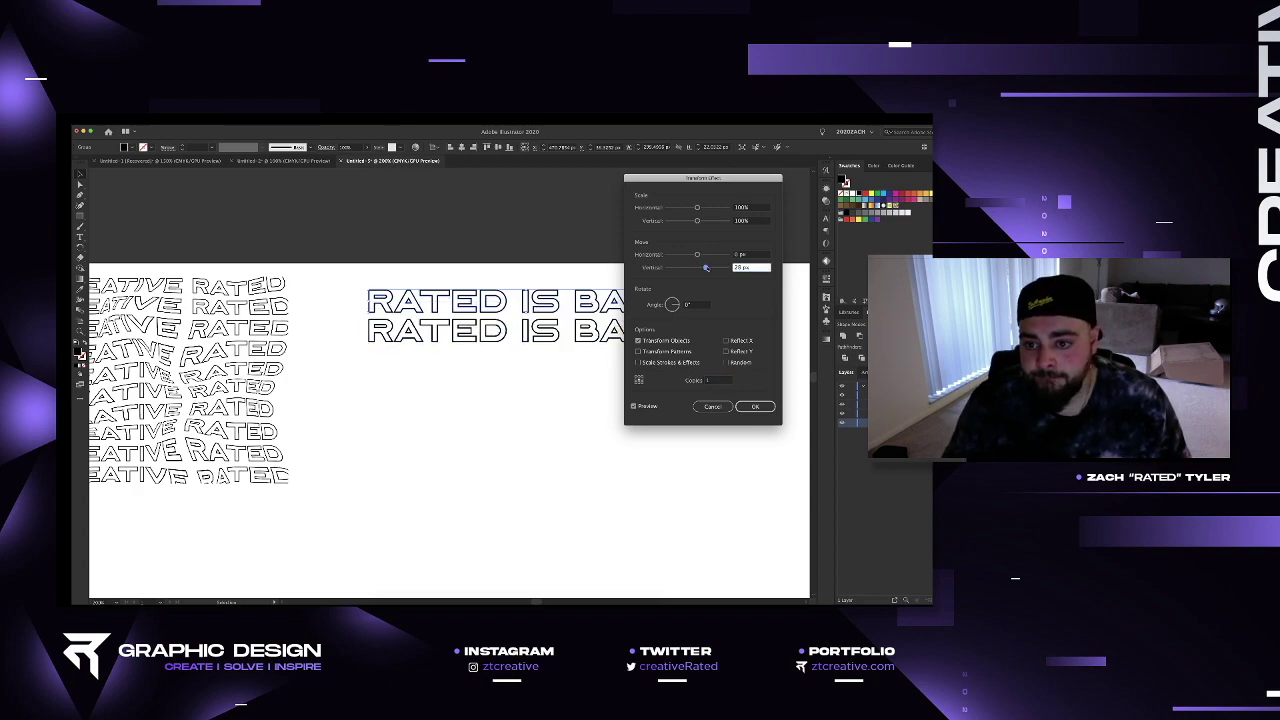
pyautogui.click(715, 381)
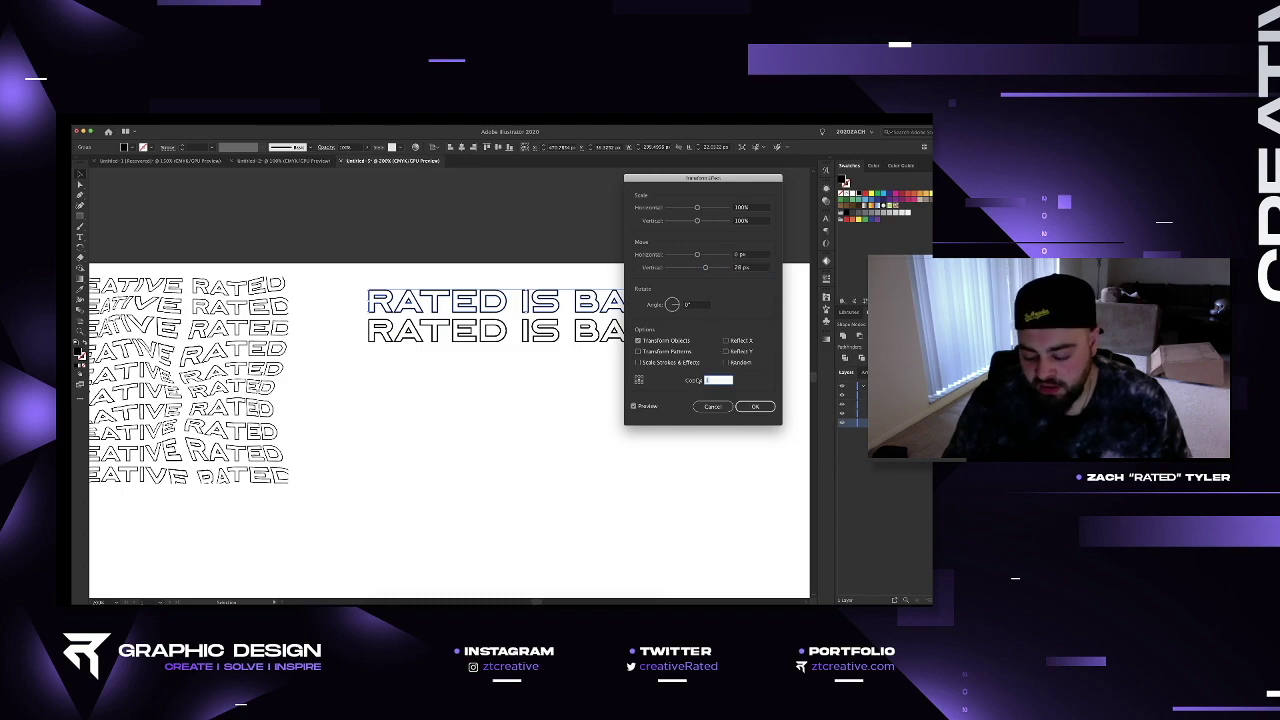
pyautogui.click(700, 304)
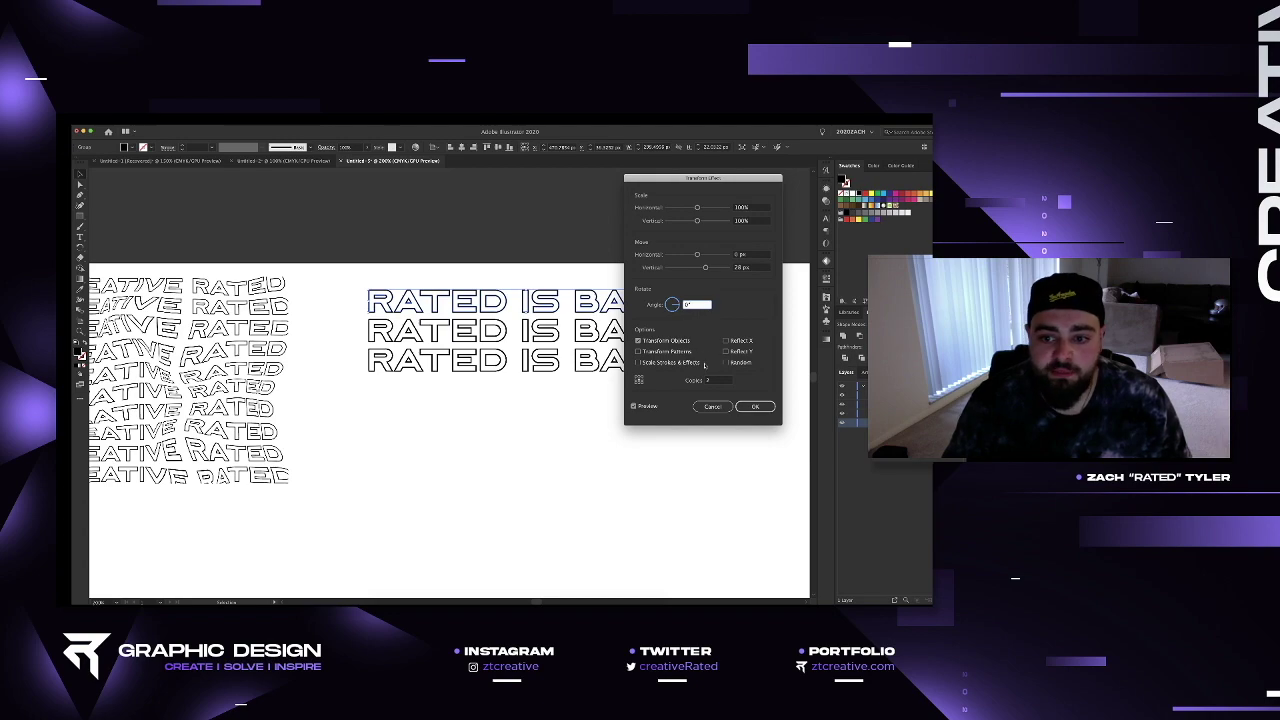
# Try 10 copies, reduce the number to 7, and apply the Transform effect to the lettering.
pyautogui.click(717, 381)
pyautogui.write('10')
pyautogui.press('Tab')
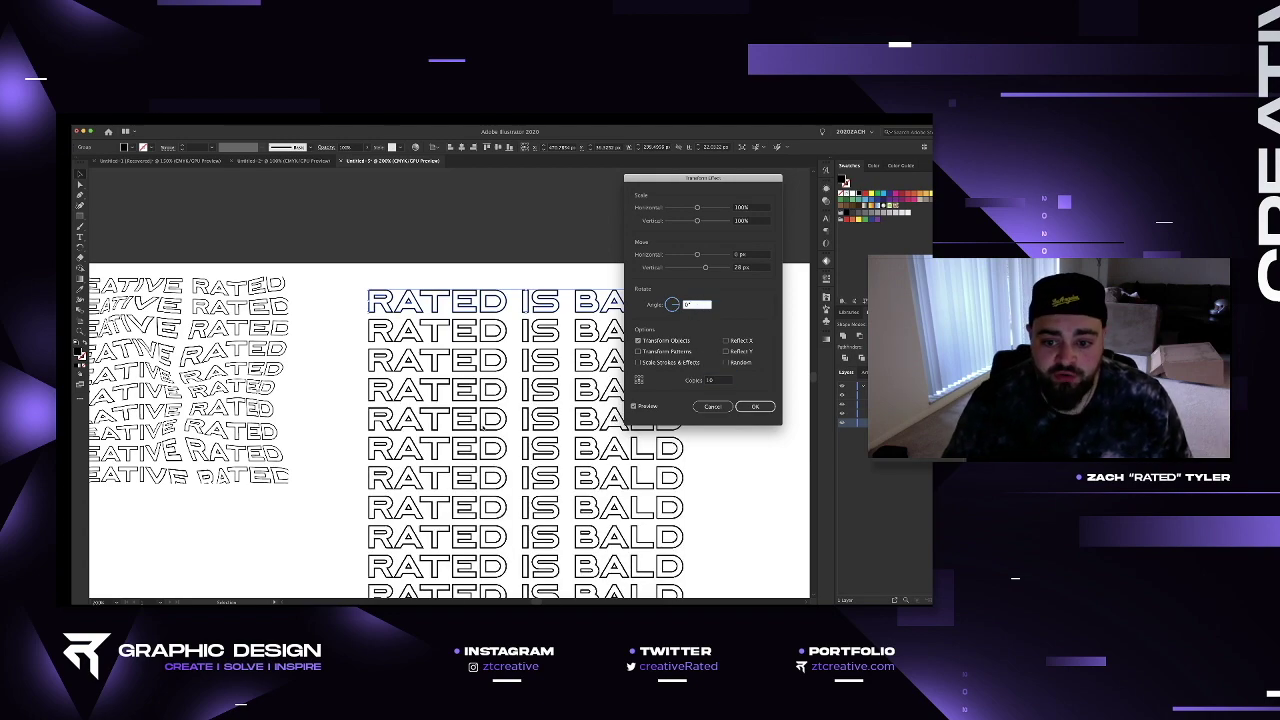
pyautogui.click(717, 381)
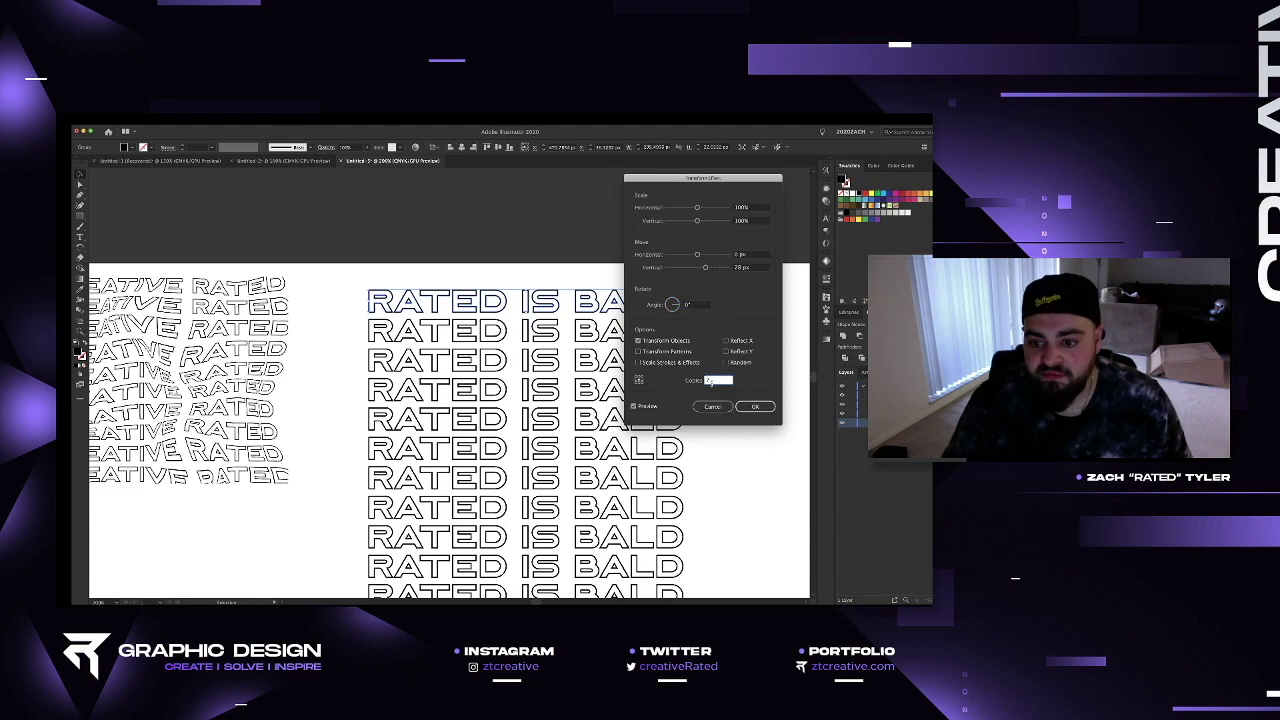
pyautogui.write('7')
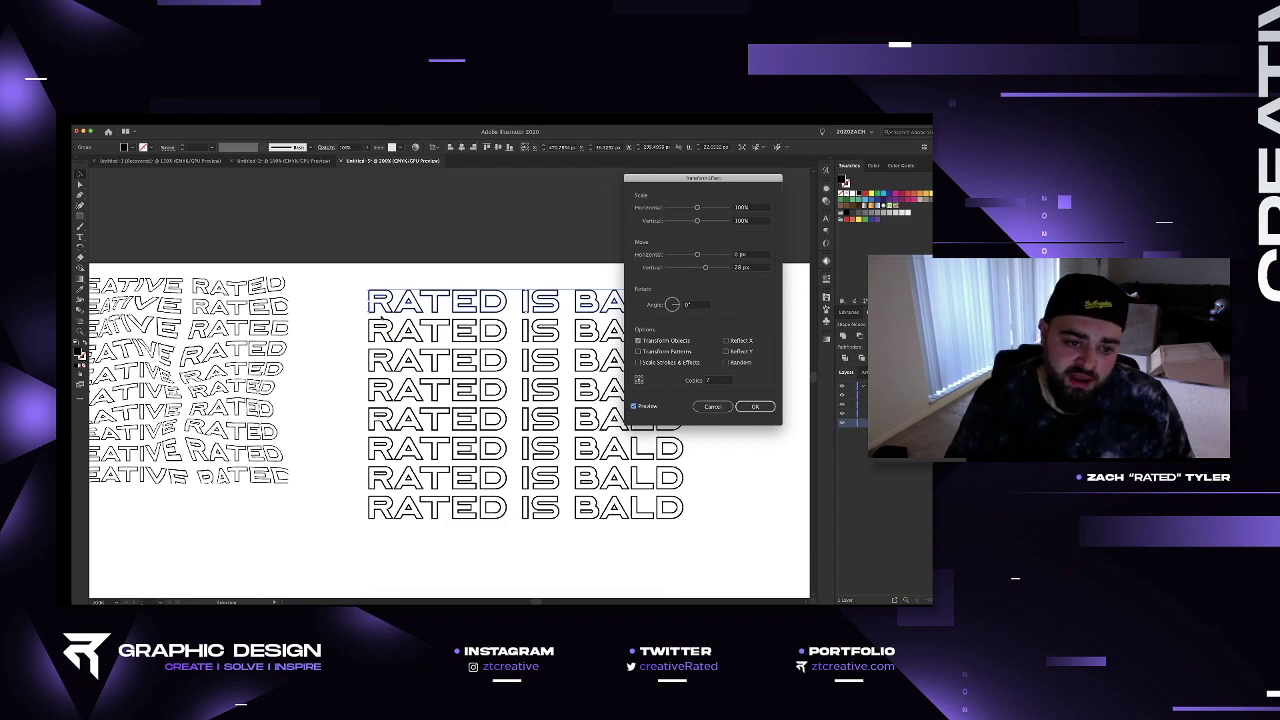
pyautogui.click(699, 381)
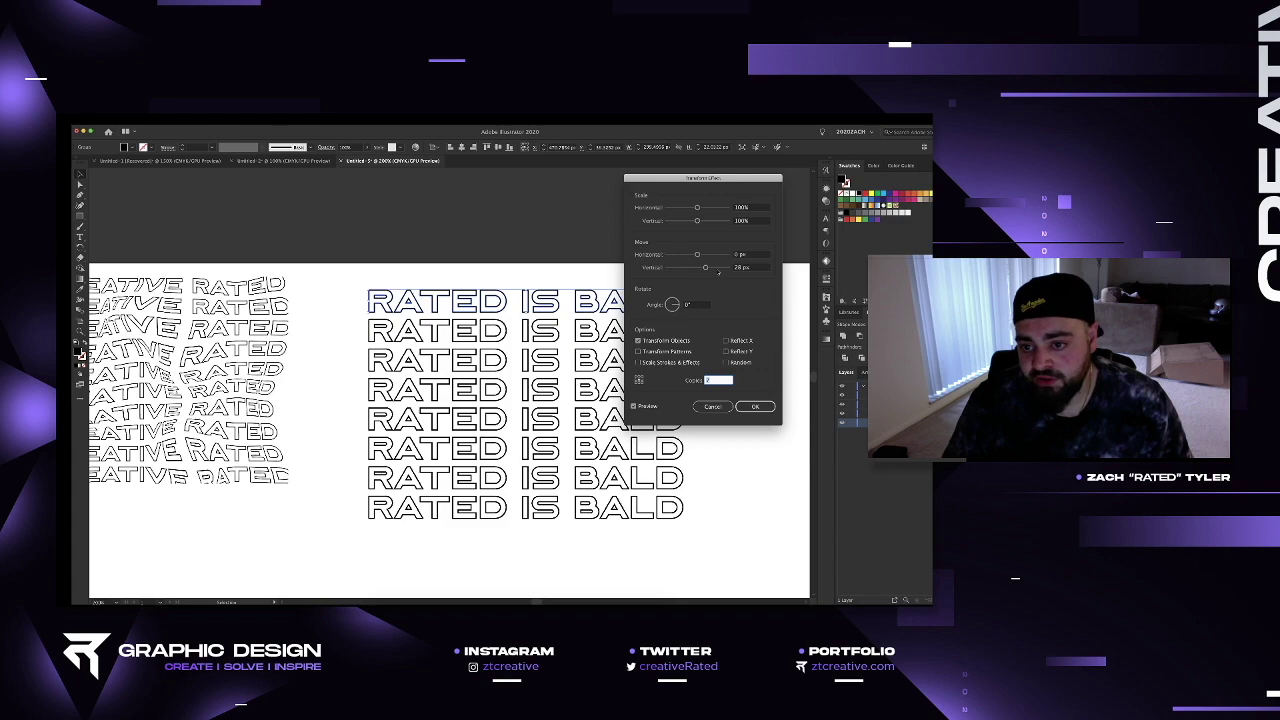
pyautogui.click(757, 405)
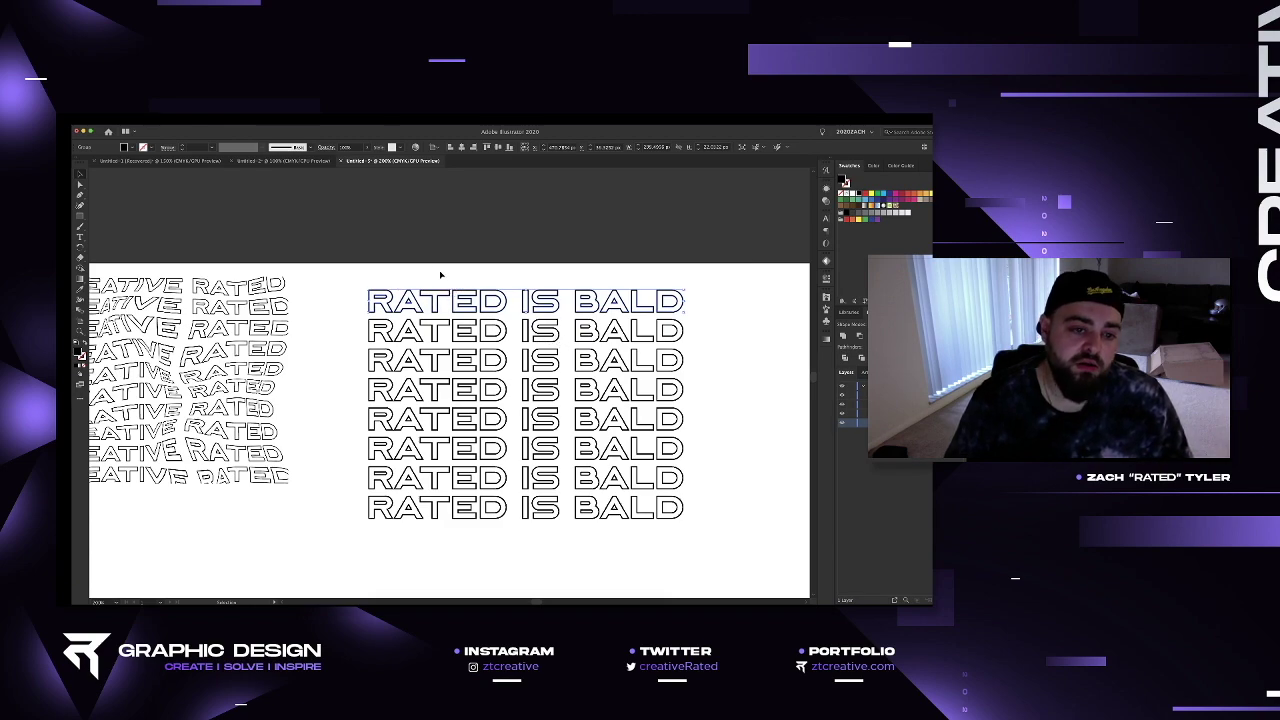
# Expand the appearance of the repeated "RATED IS BALD" lines and scale the whole block down slightly.
pyautogui.moveTo(346, 286); pyautogui.dragTo(713, 545)
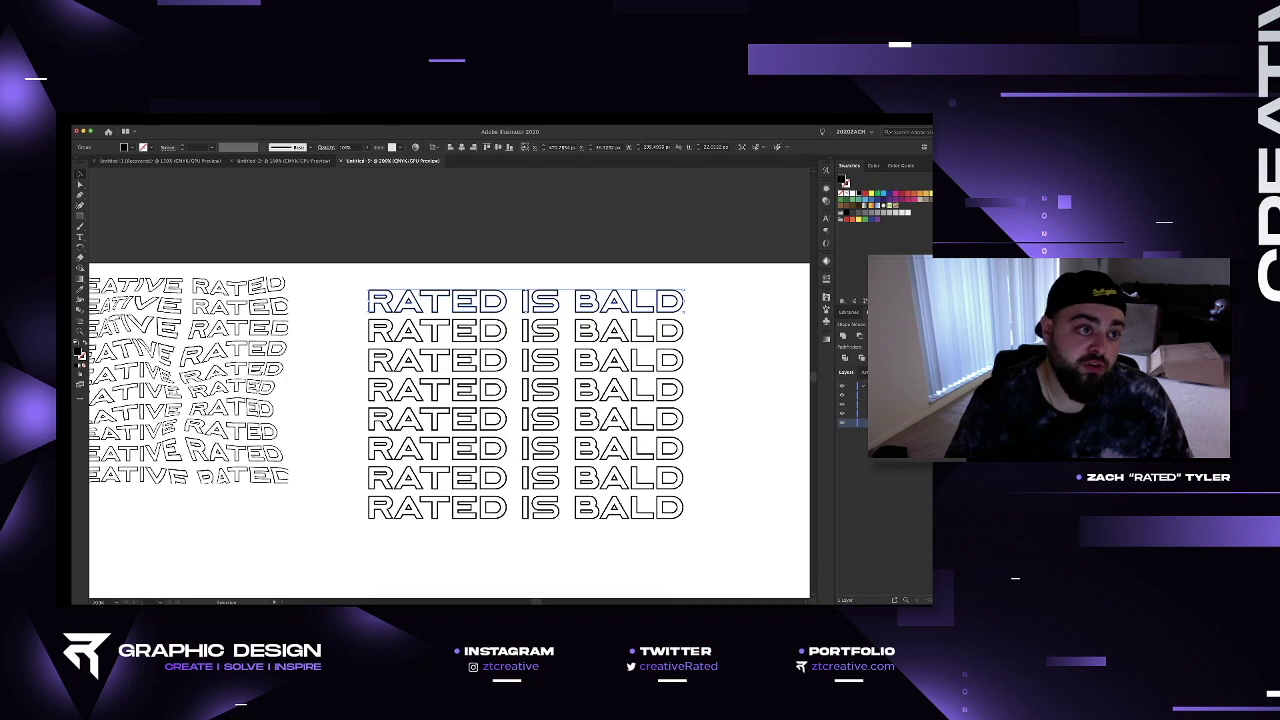
pyautogui.click(157, 121)
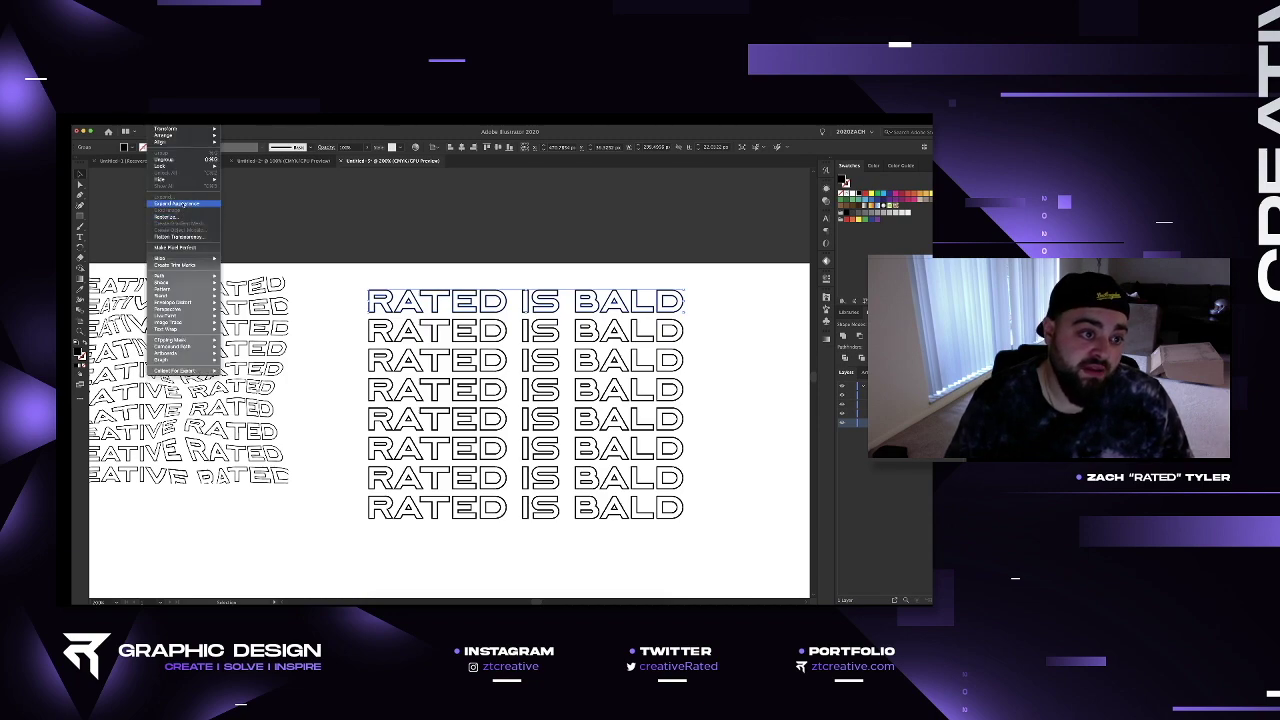
pyautogui.click(172, 203)
pyautogui.moveTo(346, 282); pyautogui.dragTo(630, 482)
pyautogui.moveTo(654, 533); pyautogui.dragTo(434, 296)
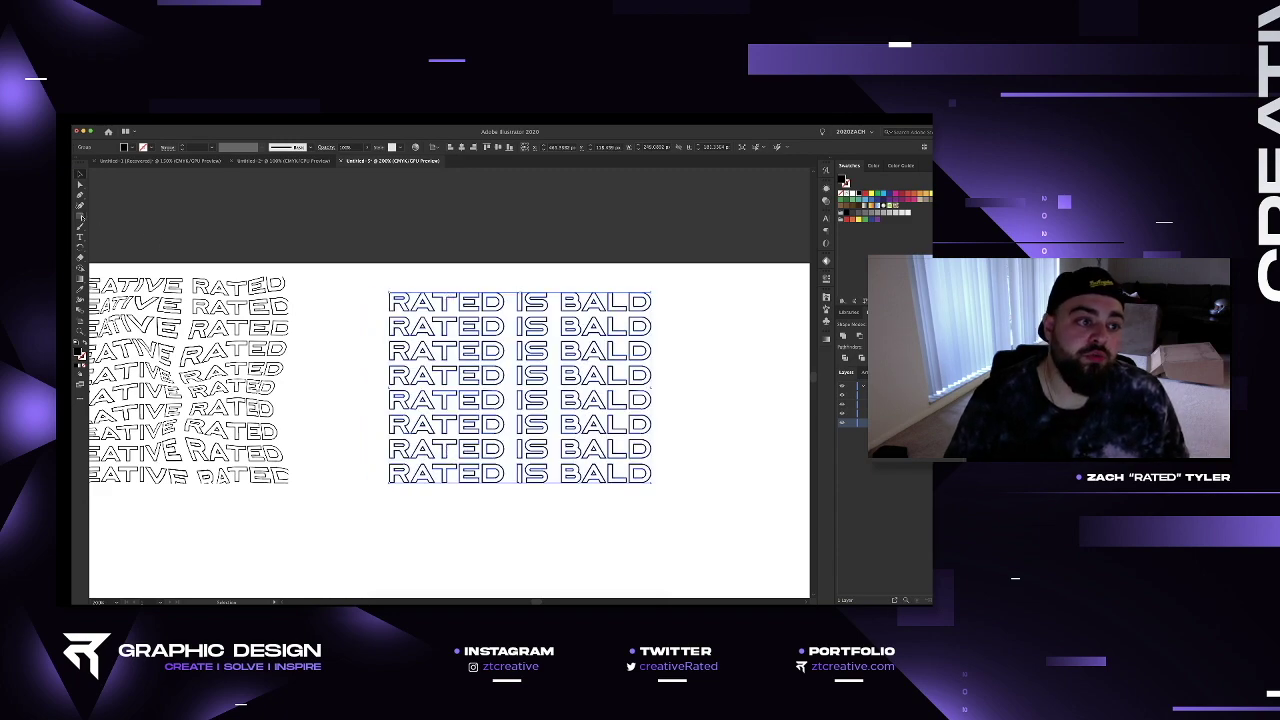
# Draw a rectangle just outside the edges of the "RATED IS BALD" block and set its fill to none.
pyautogui.click(81, 216)
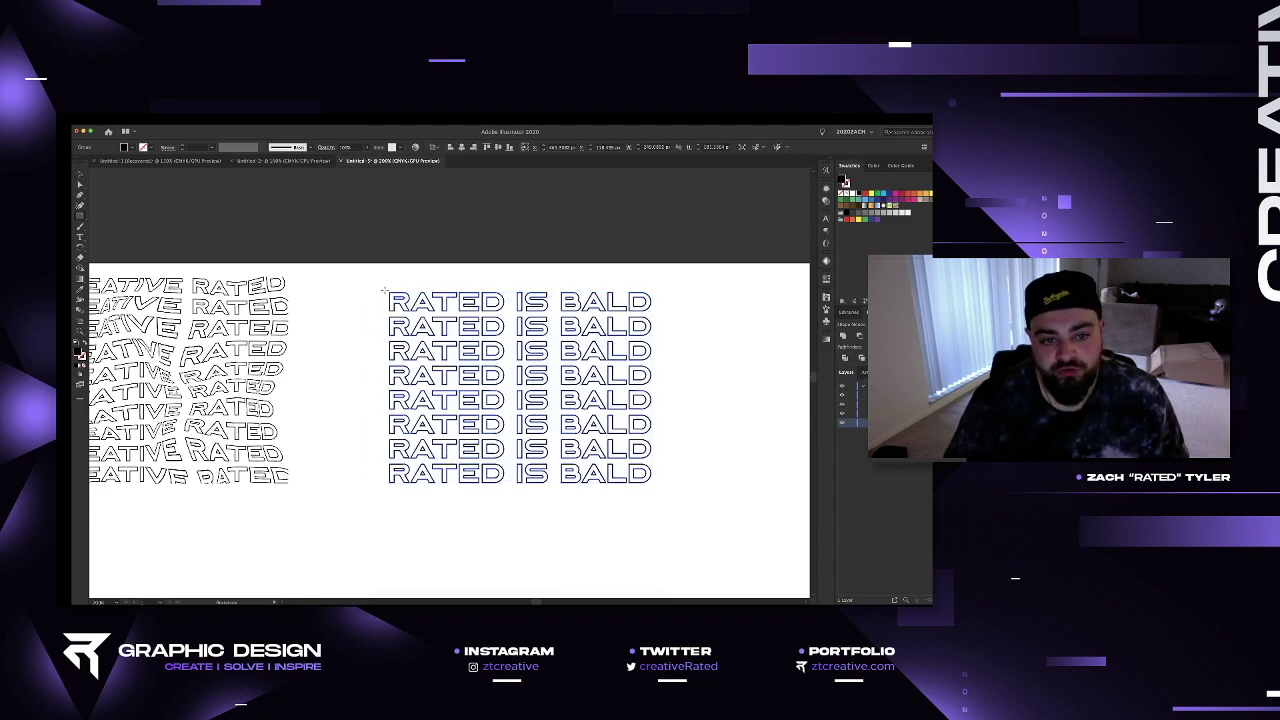
pyautogui.moveTo(385, 289); pyautogui.dragTo(654, 486)
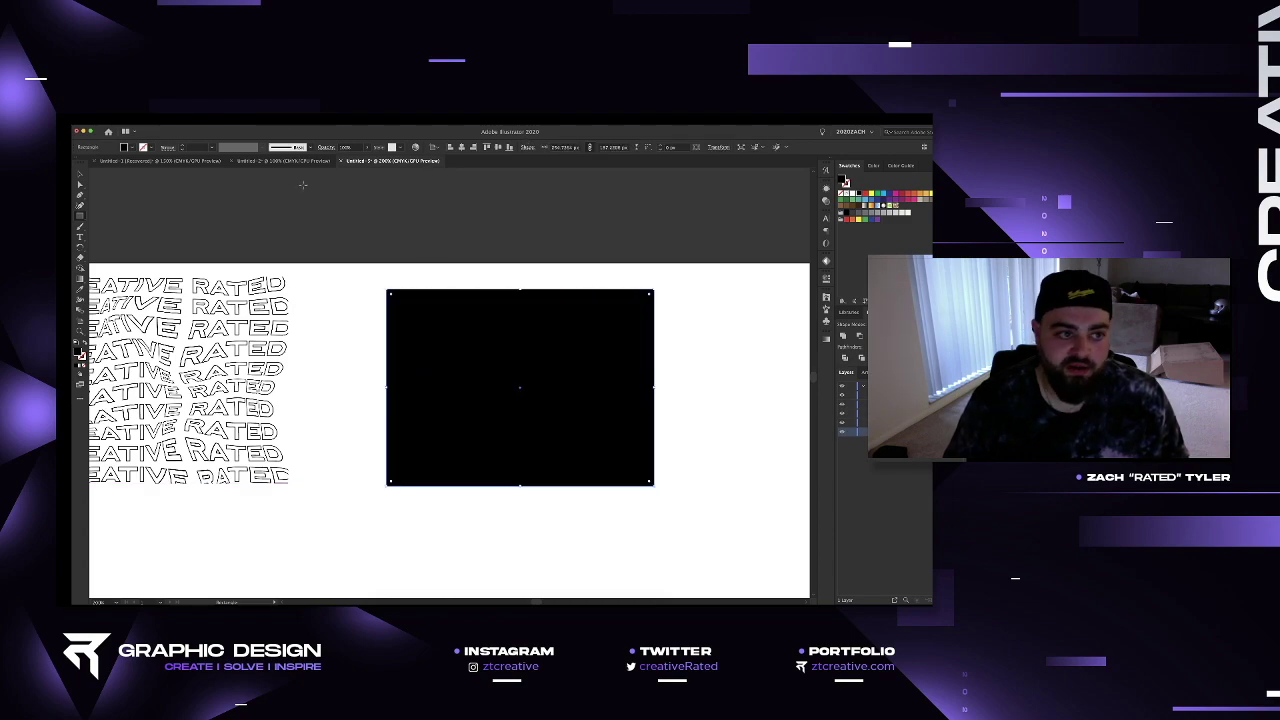
pyautogui.click(124, 147)
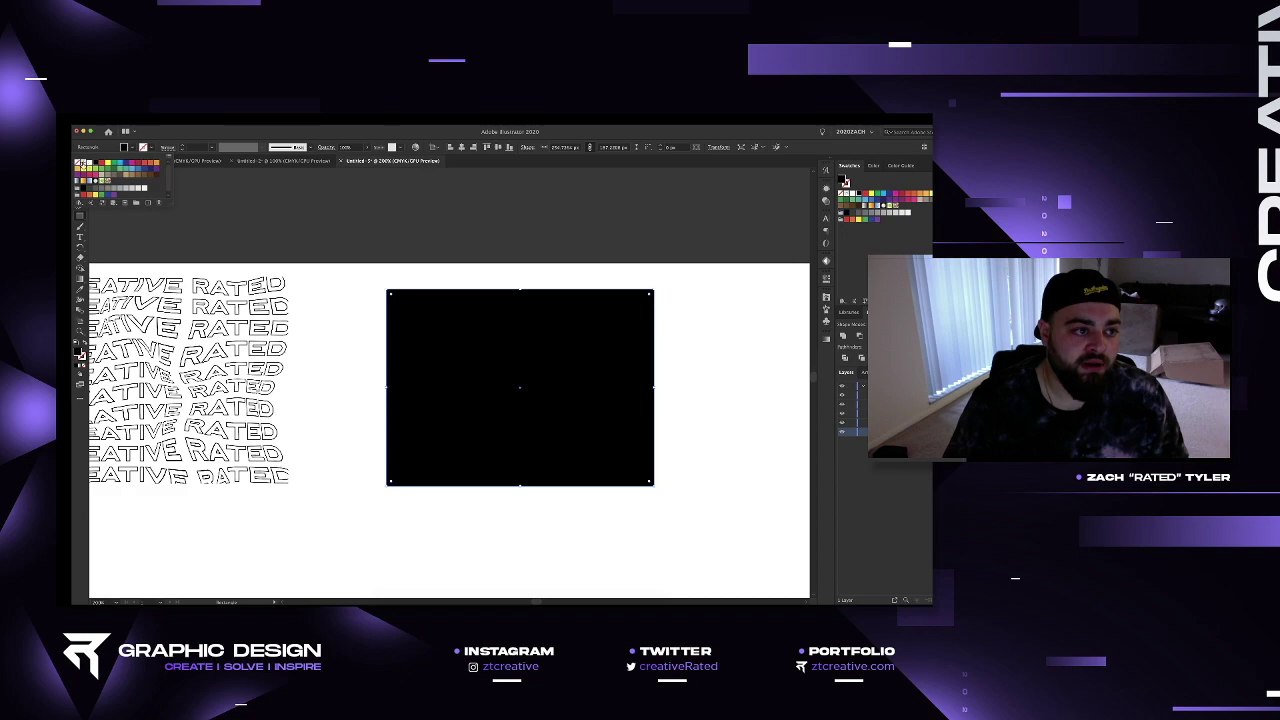
pyautogui.click(79, 165)
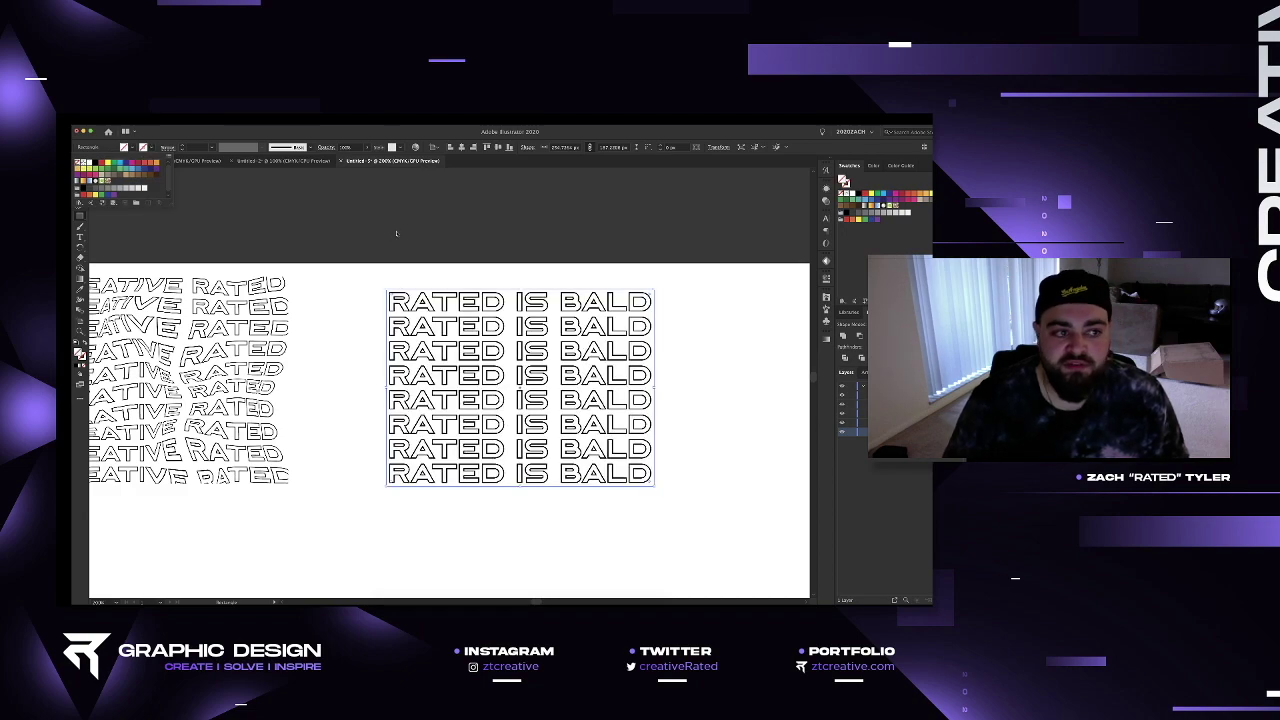
pyautogui.click(169, 133)
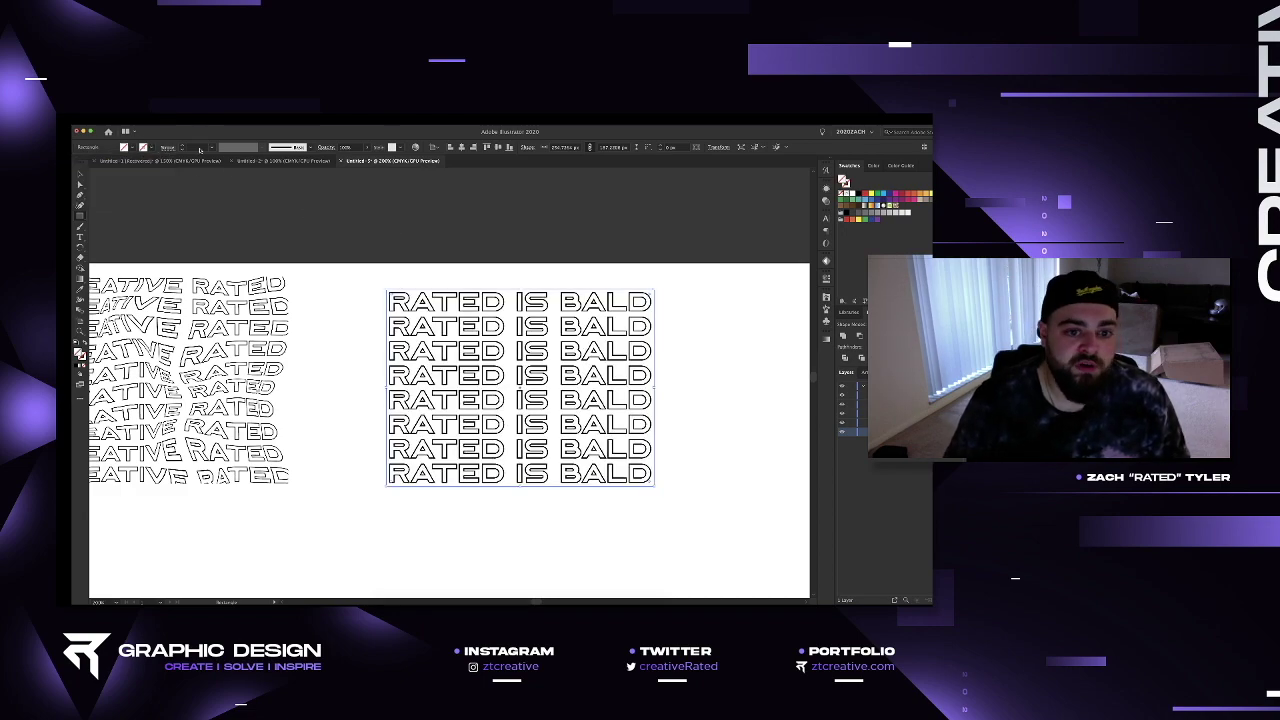
# Make a clipping mask from the unfilled rectangle and the "RATED IS BALD" block.
pyautogui.click(79, 175)
pyautogui.moveTo(363, 253); pyautogui.dragTo(548, 368)
pyautogui.rightClick(582, 398)
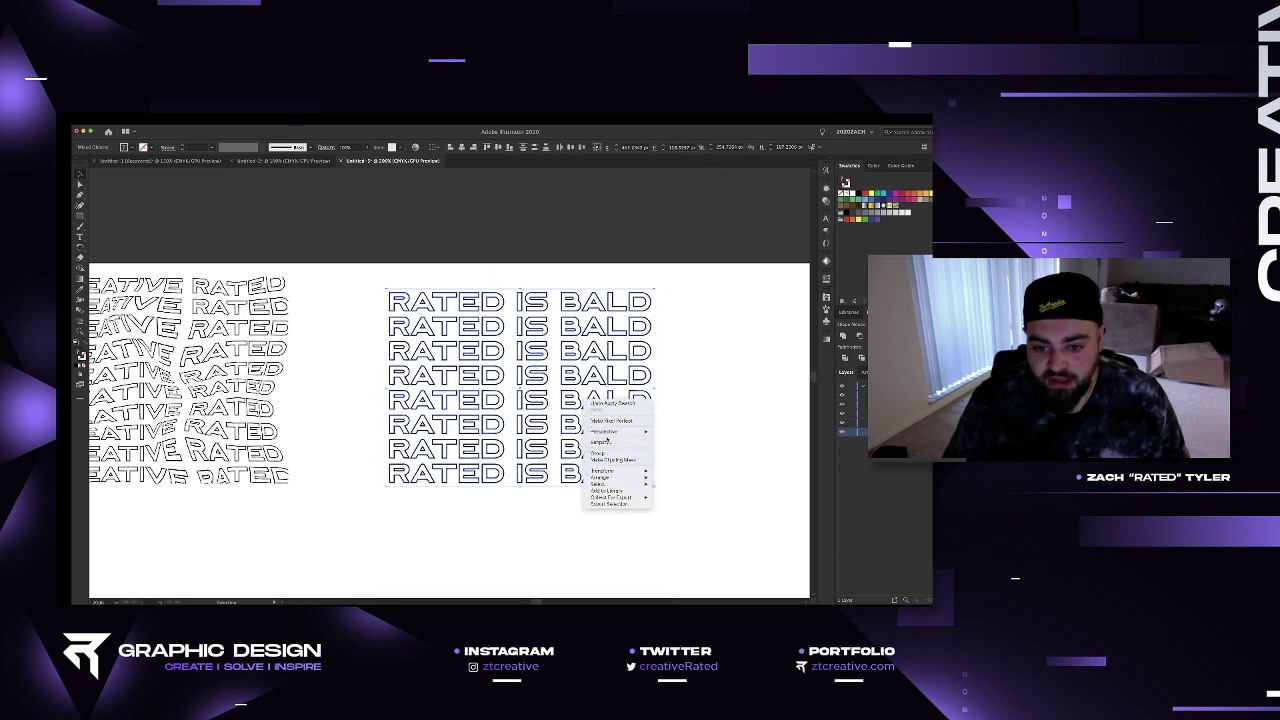
pyautogui.click(678, 402)
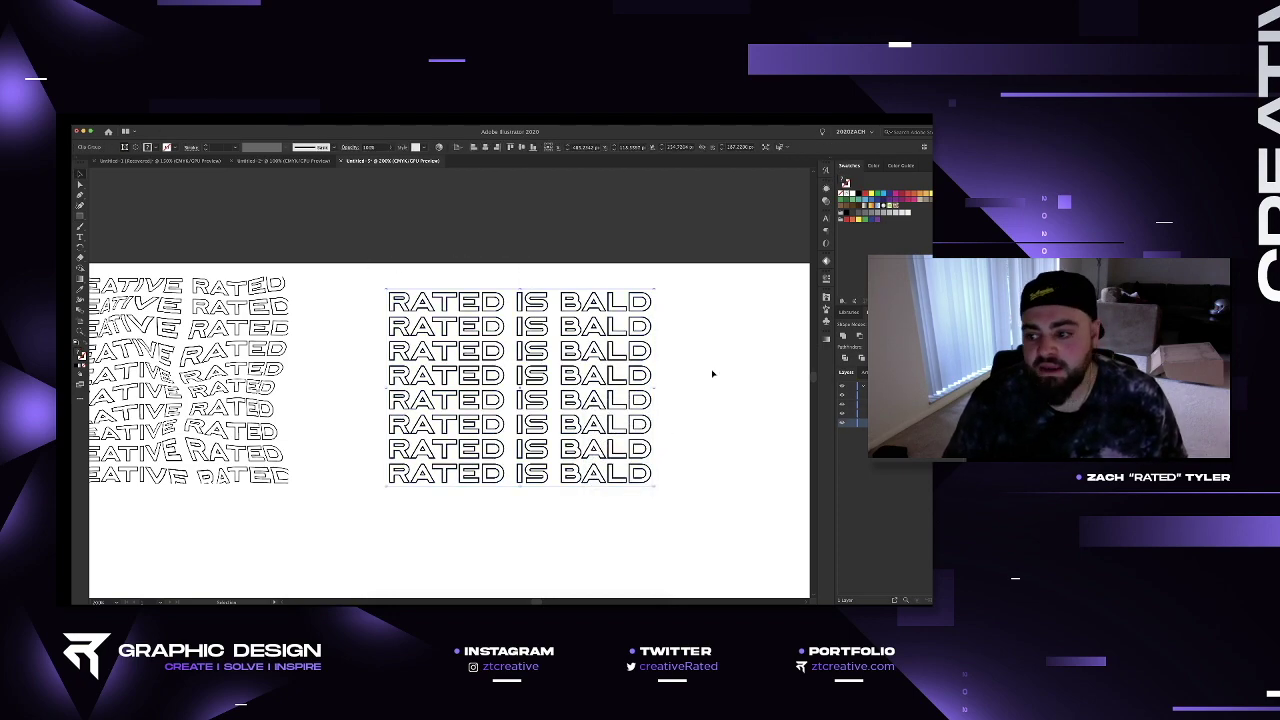
# Expand the layer entries of the clip group and select the lettering group inside the mask.
pyautogui.click(715, 375)
pyautogui.click(932, 422)
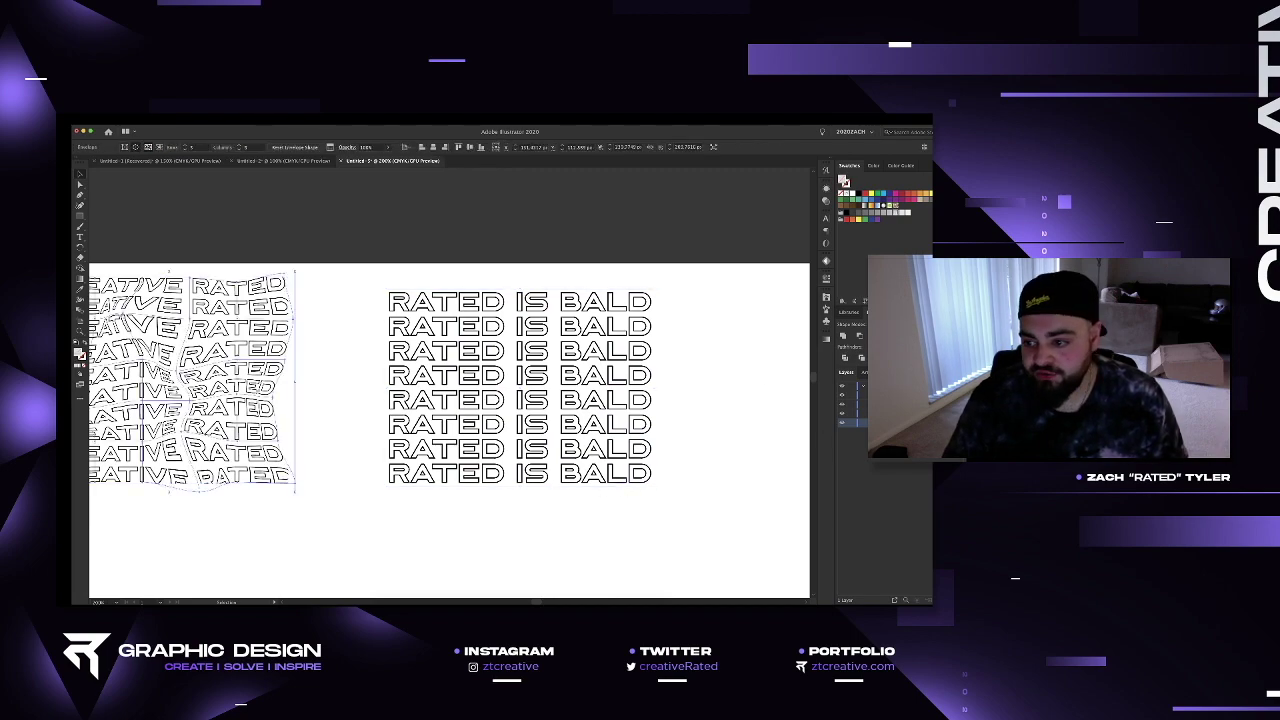
pyautogui.click(872, 404)
pyautogui.click(895, 395)
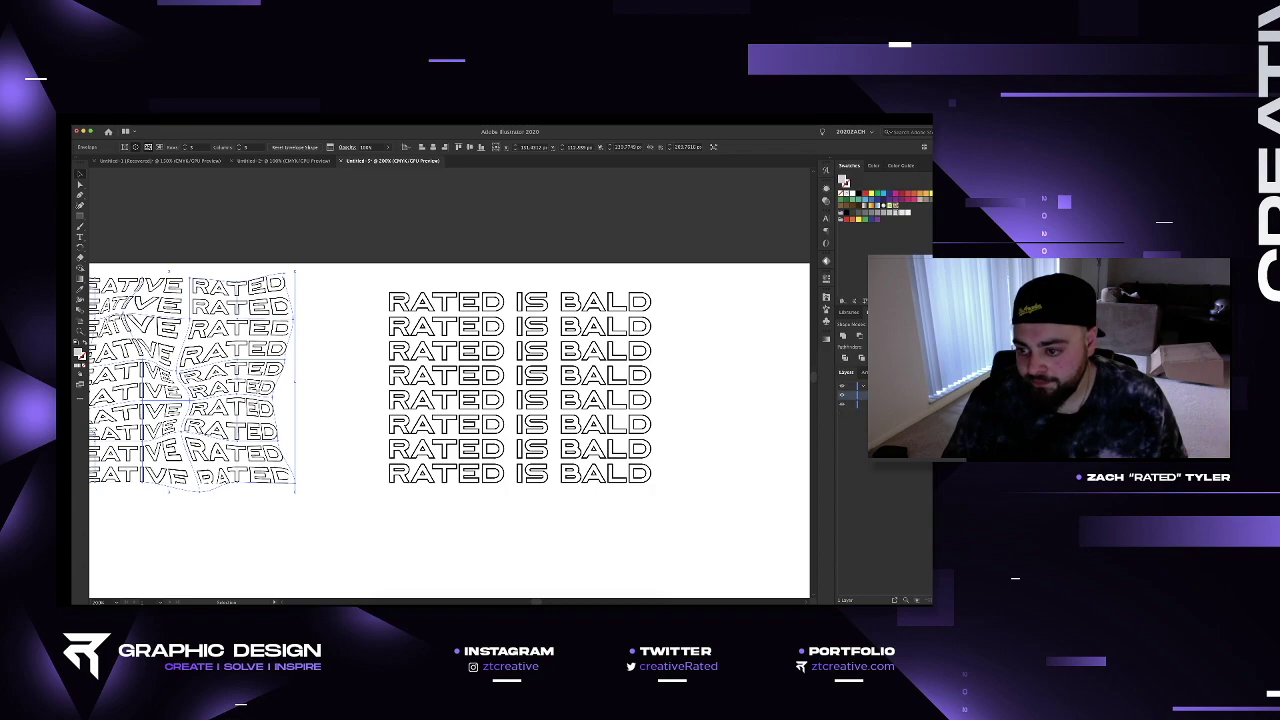
pyautogui.click(890, 404)
pyautogui.click(890, 413)
pyautogui.click(922, 413)
# Try enlarging the lettering inside the clipping rectangle, undo the scaling, and deselect the artwork.
pyautogui.moveTo(654, 485); pyautogui.dragTo(709, 518)
pyautogui.click(686, 540)
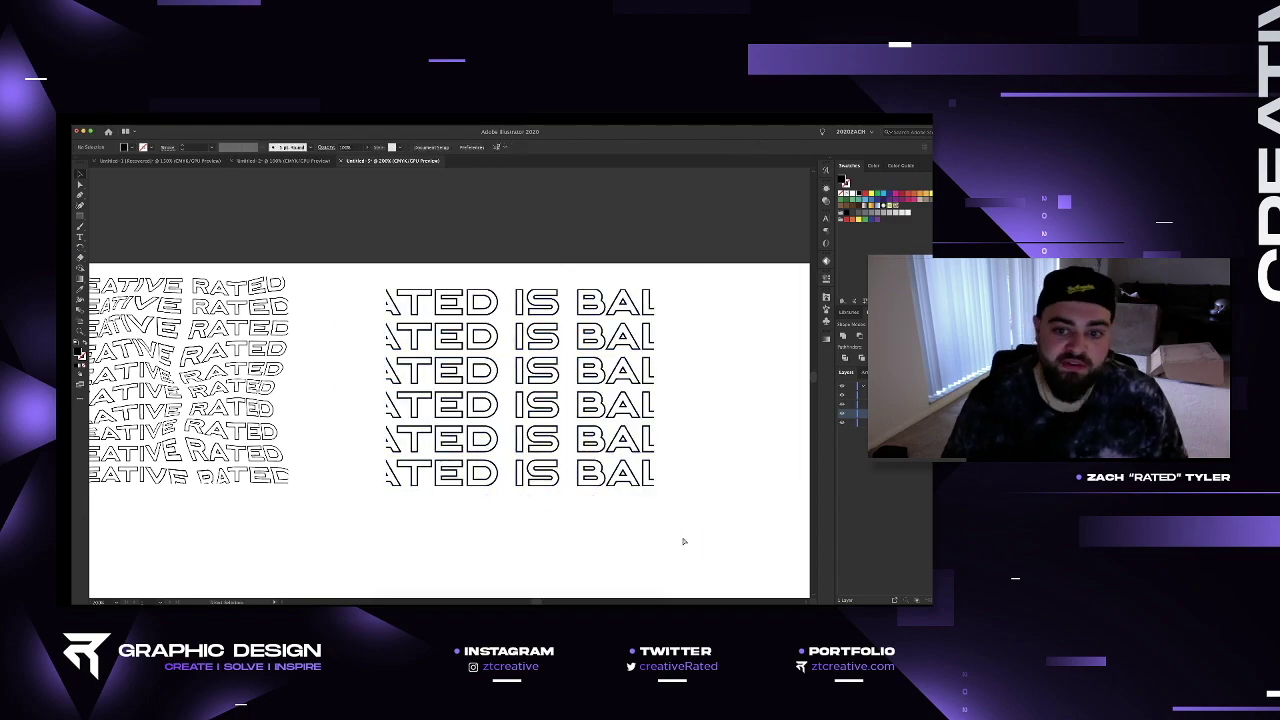
pyautogui.press('super+z')
pyautogui.click(684, 519)
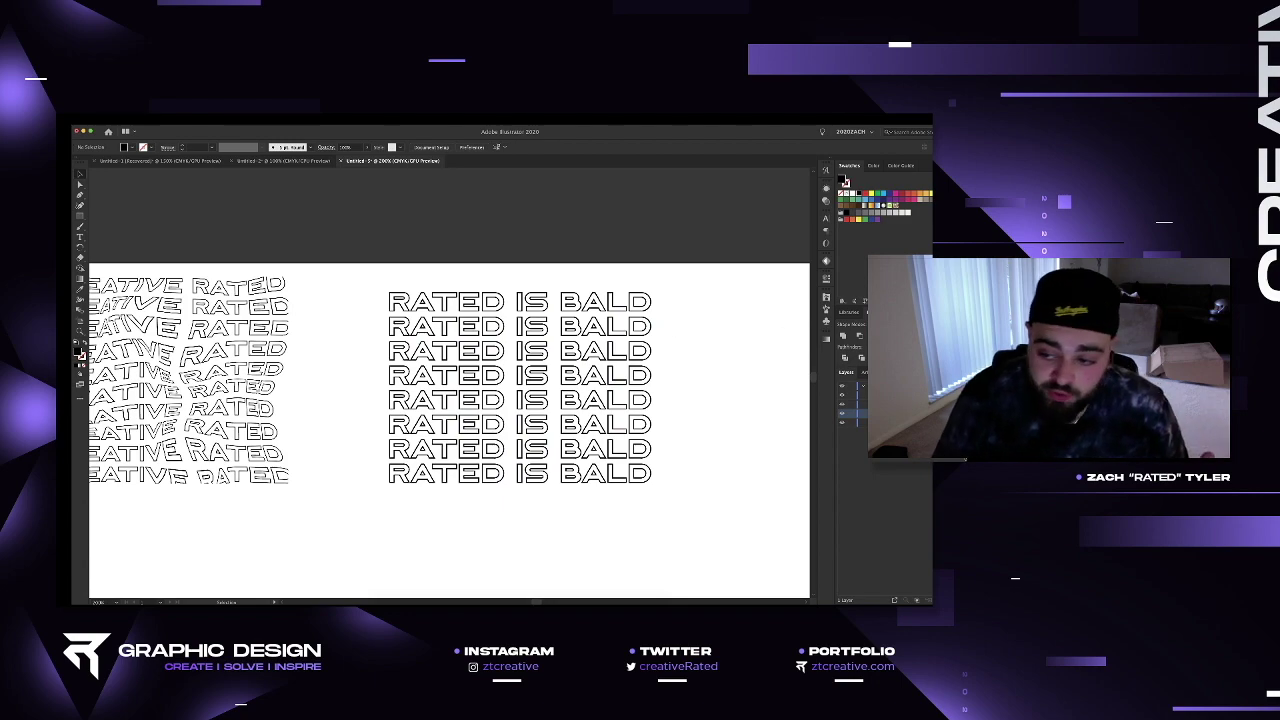
# Group the repeated "RATED IS BALD" lines inside the clipping mask and expand their layer entry.
pyautogui.click(517, 370)
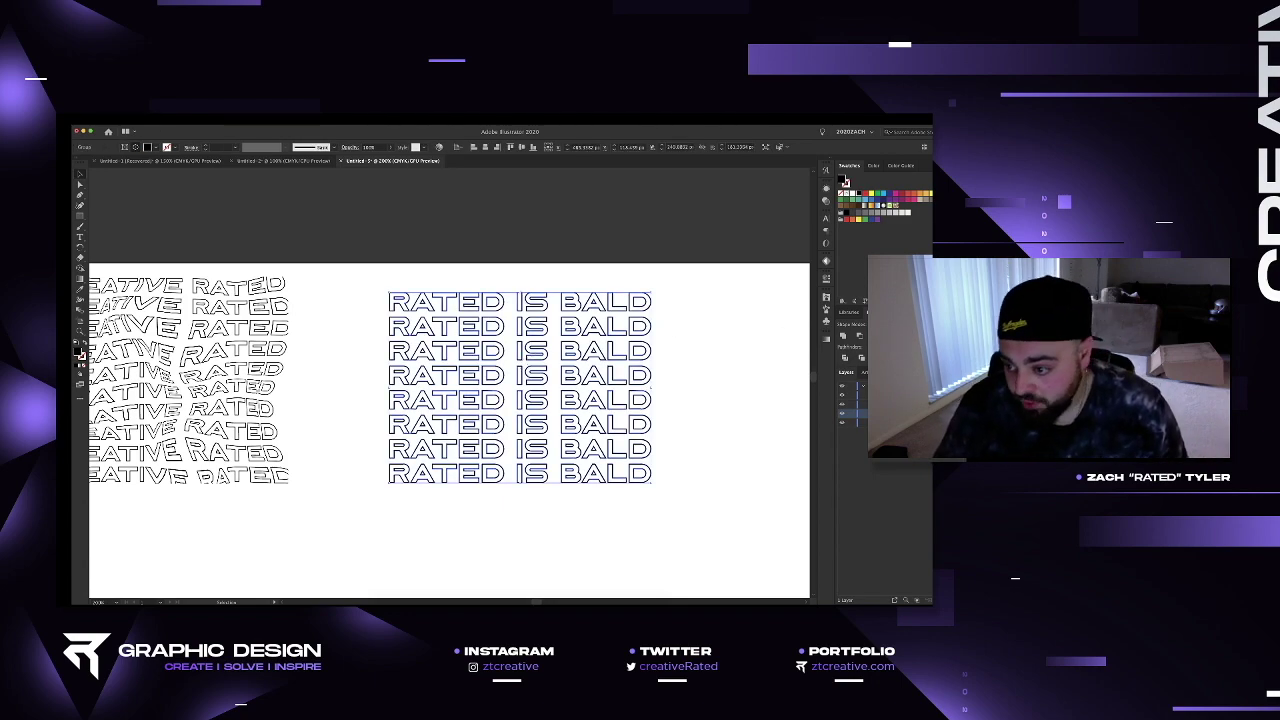
pyautogui.press('super+g')
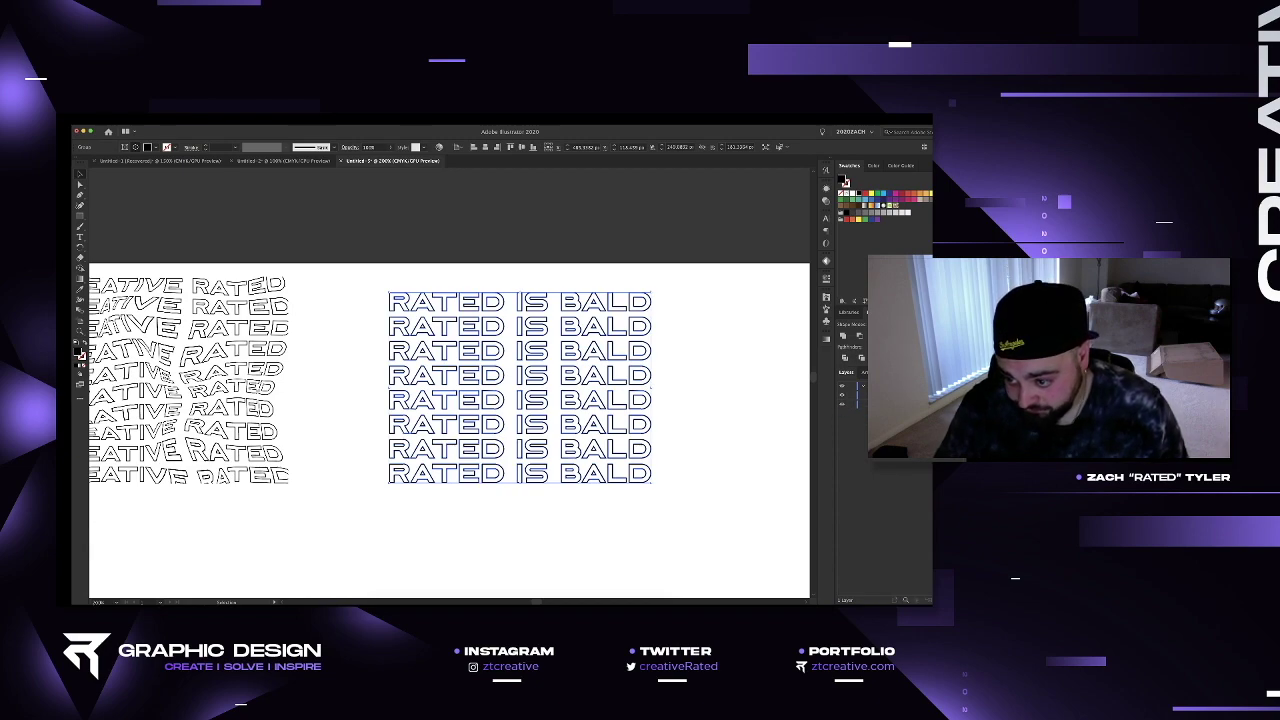
pyautogui.click(888, 404)
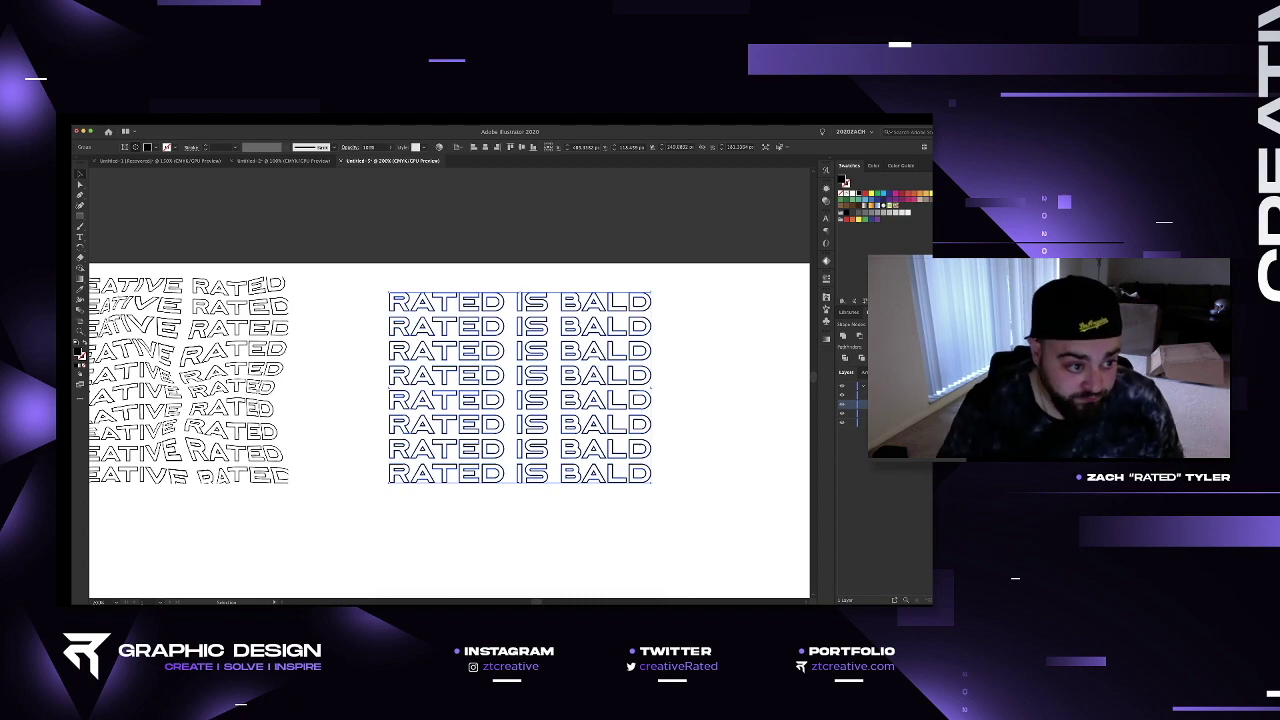
# Apply an envelope distort mesh with 5 rows and 5 columns to the grouped "RATED IS BALD" lines, with preview on.
pyautogui.click(158, 121)
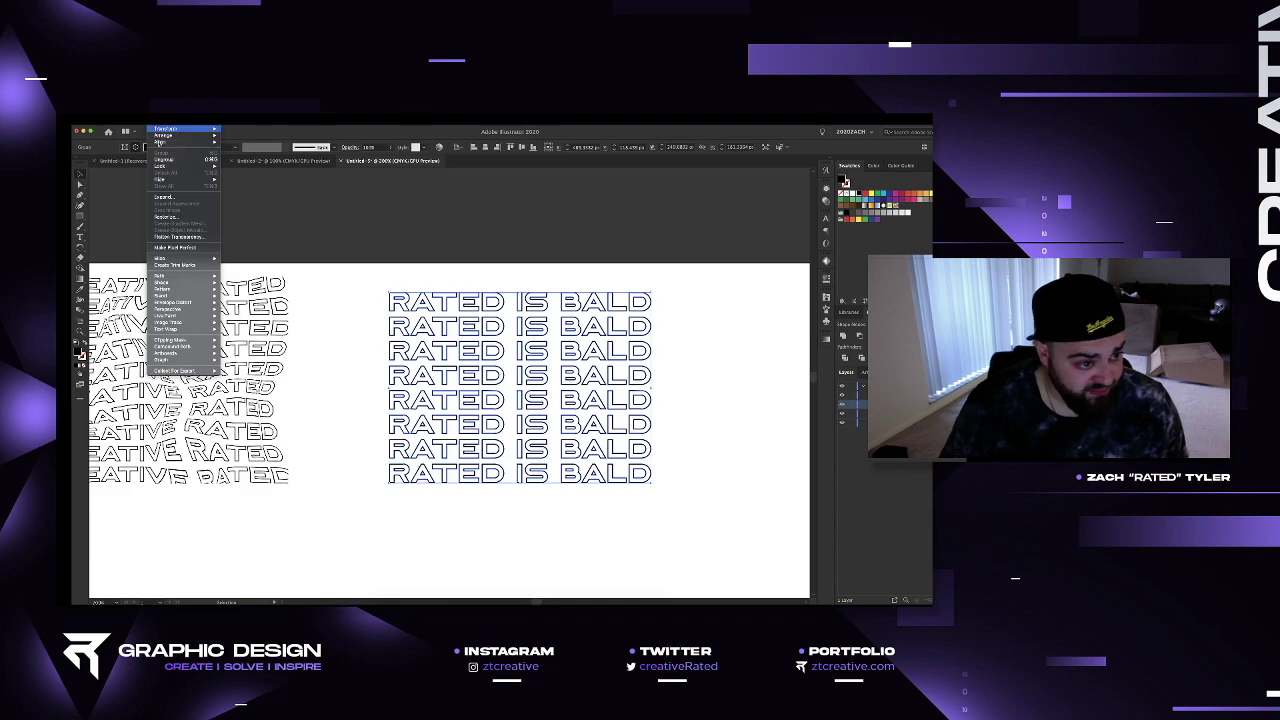
pyautogui.moveTo(188, 303)
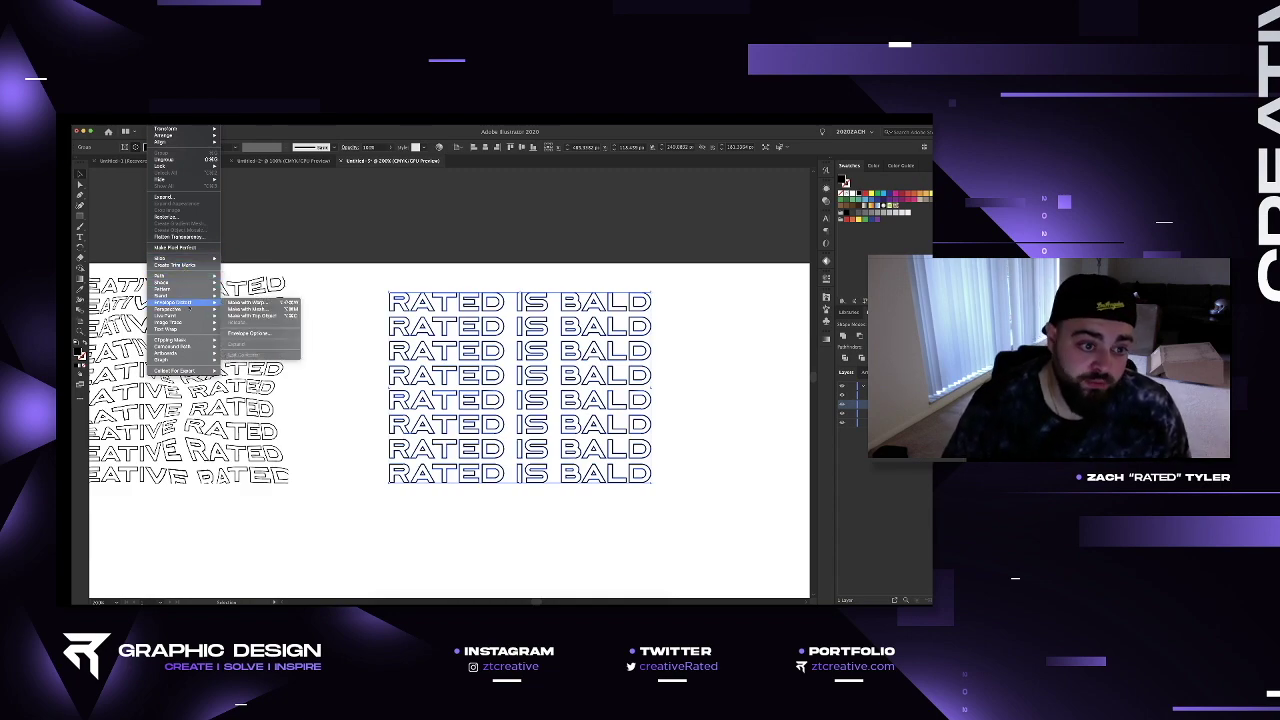
pyautogui.click(264, 309)
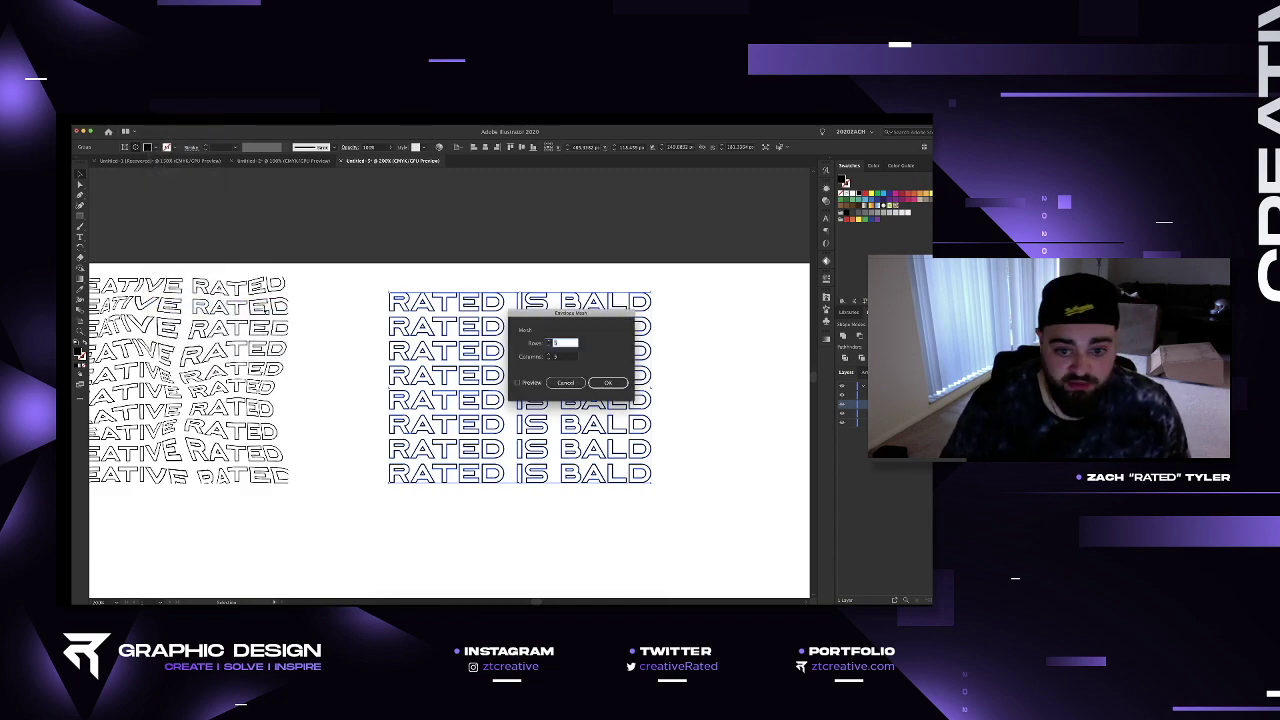
pyautogui.moveTo(580, 316); pyautogui.dragTo(735, 288)
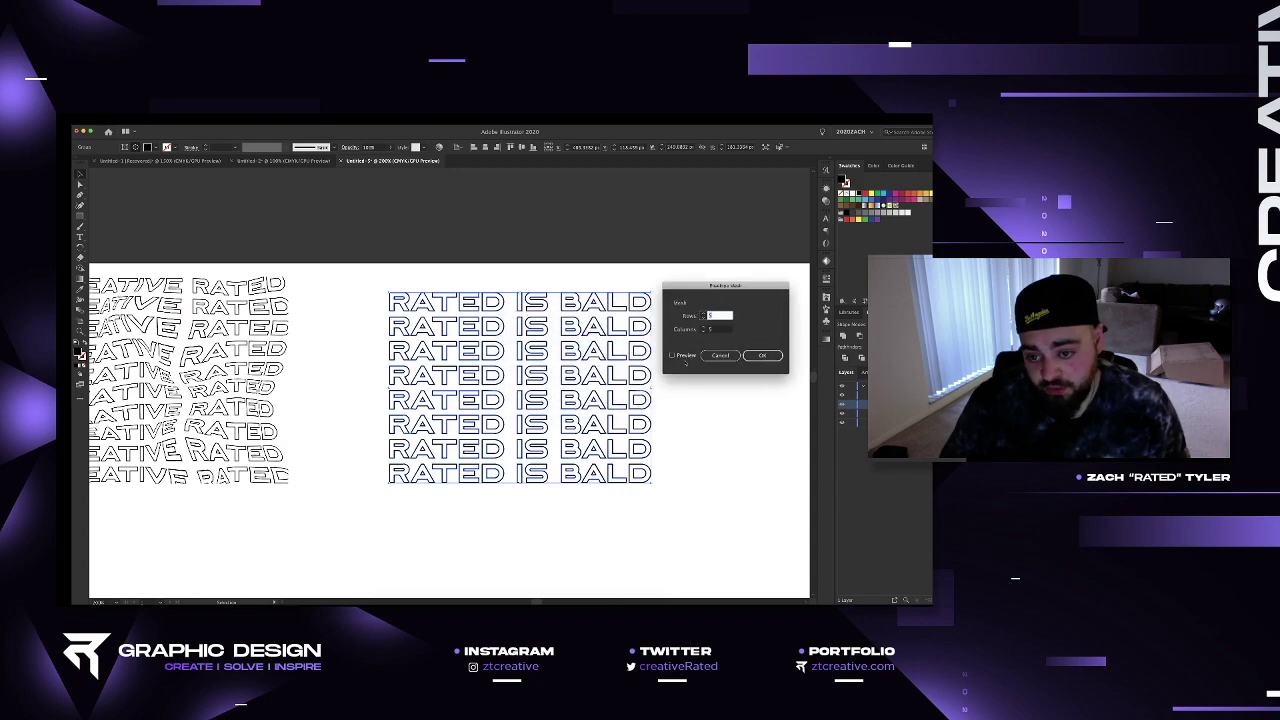
pyautogui.click(672, 355)
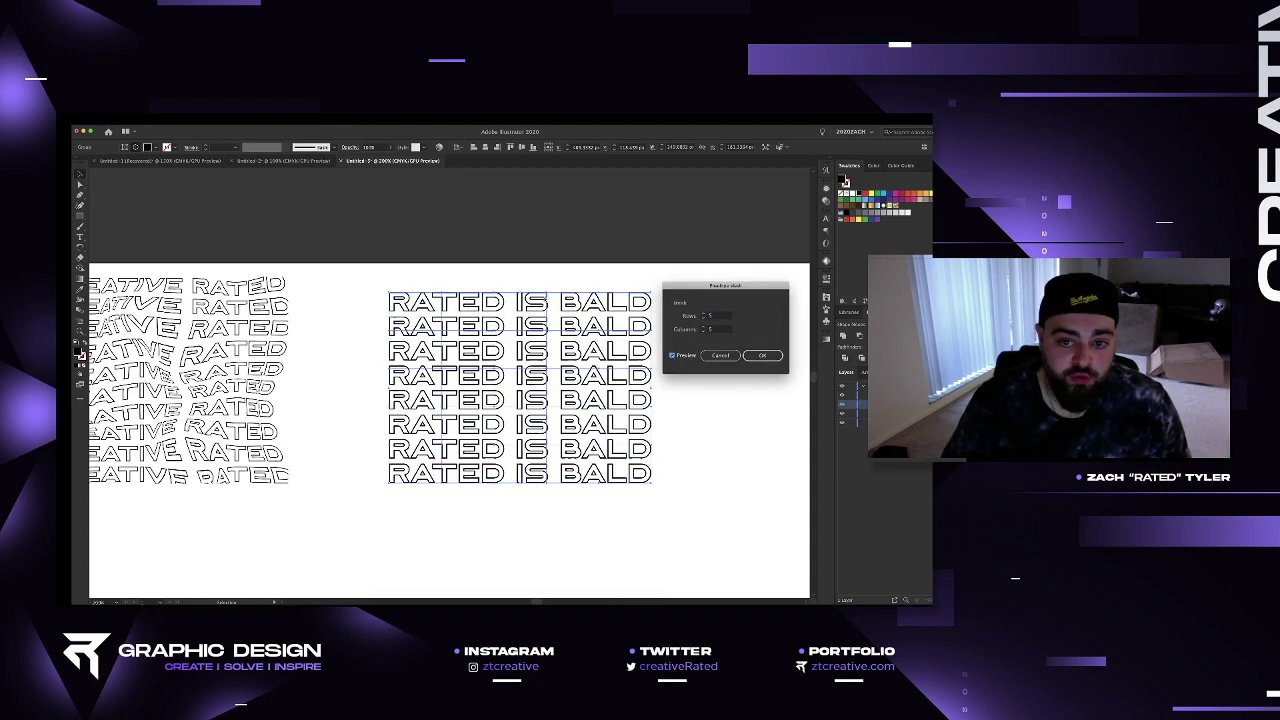
pyautogui.moveTo(698, 289); pyautogui.dragTo(708, 273)
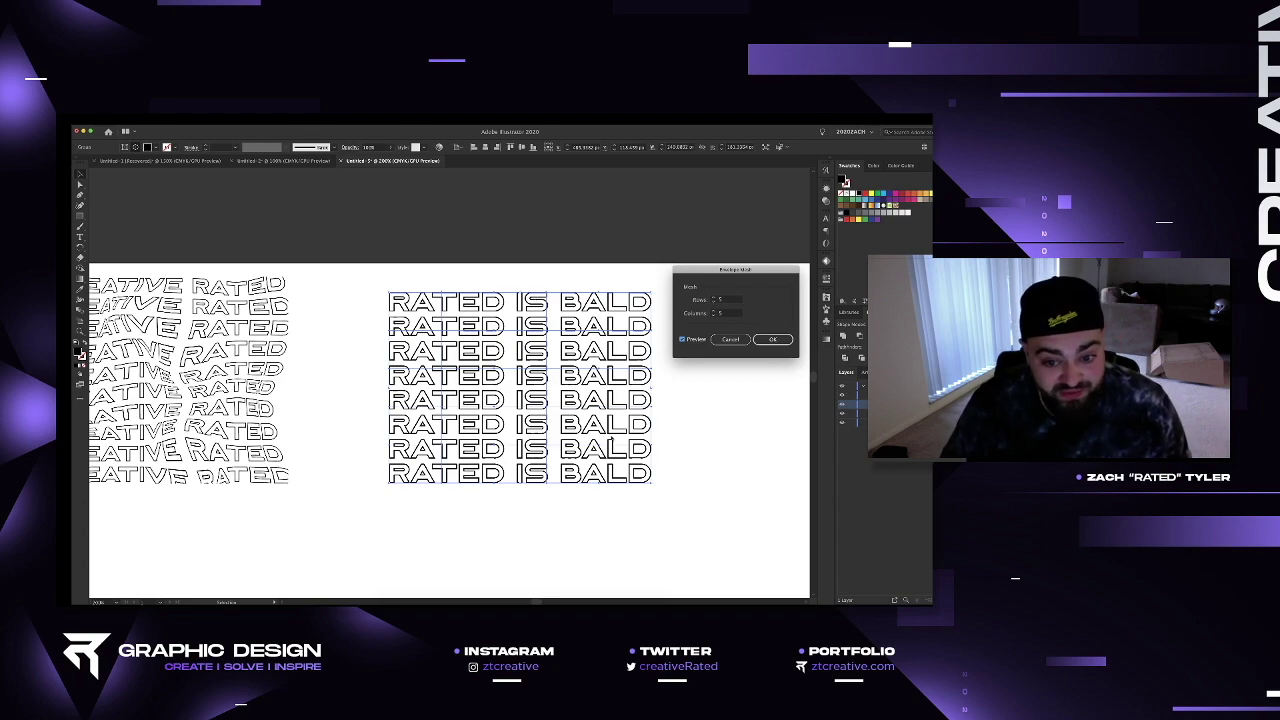
pyautogui.doubleClick(716, 299)
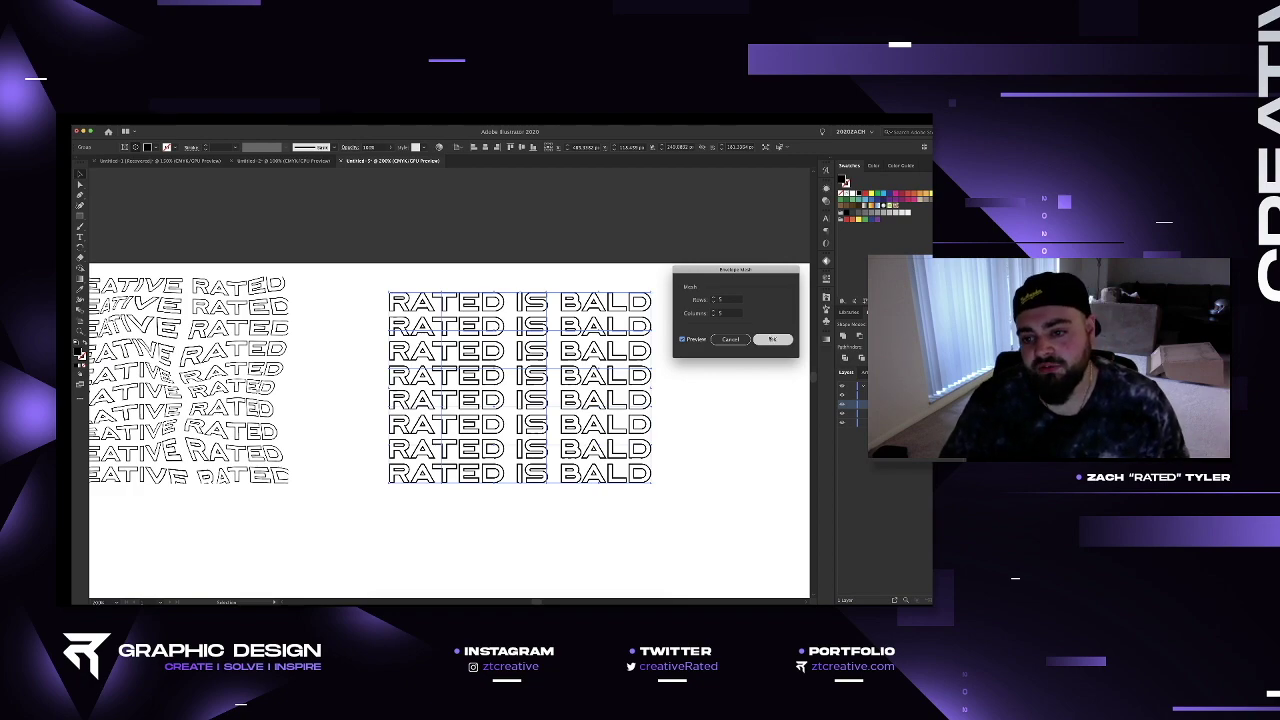
pyautogui.click(772, 339)
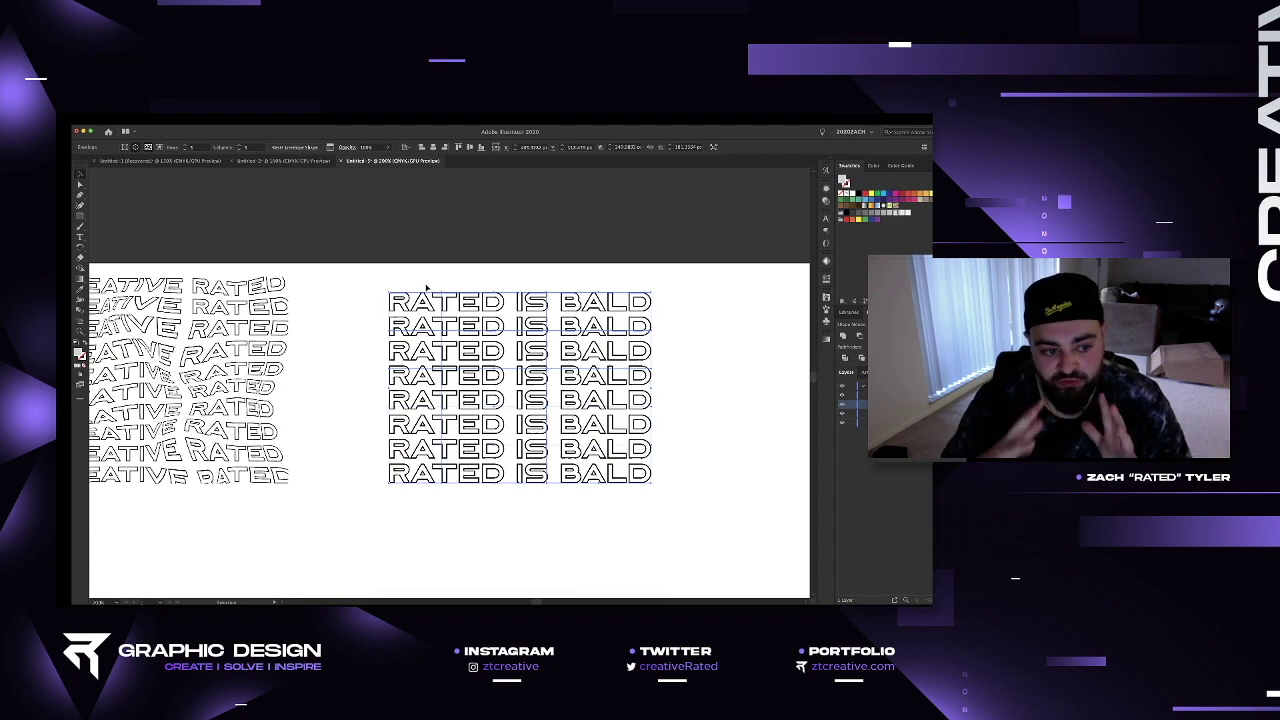
# Distort the "RATED IS BALD" lettering by directly moving its upper-left corner and several interior mesh points in different directions.
pyautogui.click(80, 185)
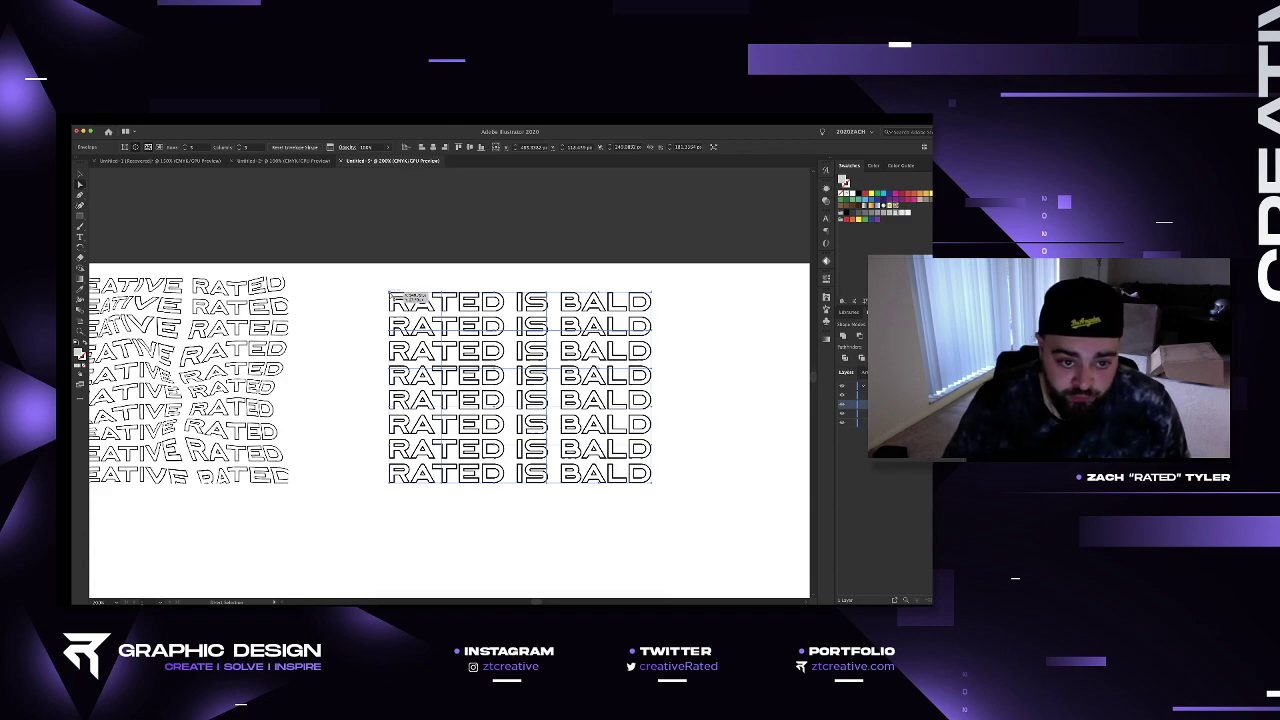
pyautogui.click(390, 294)
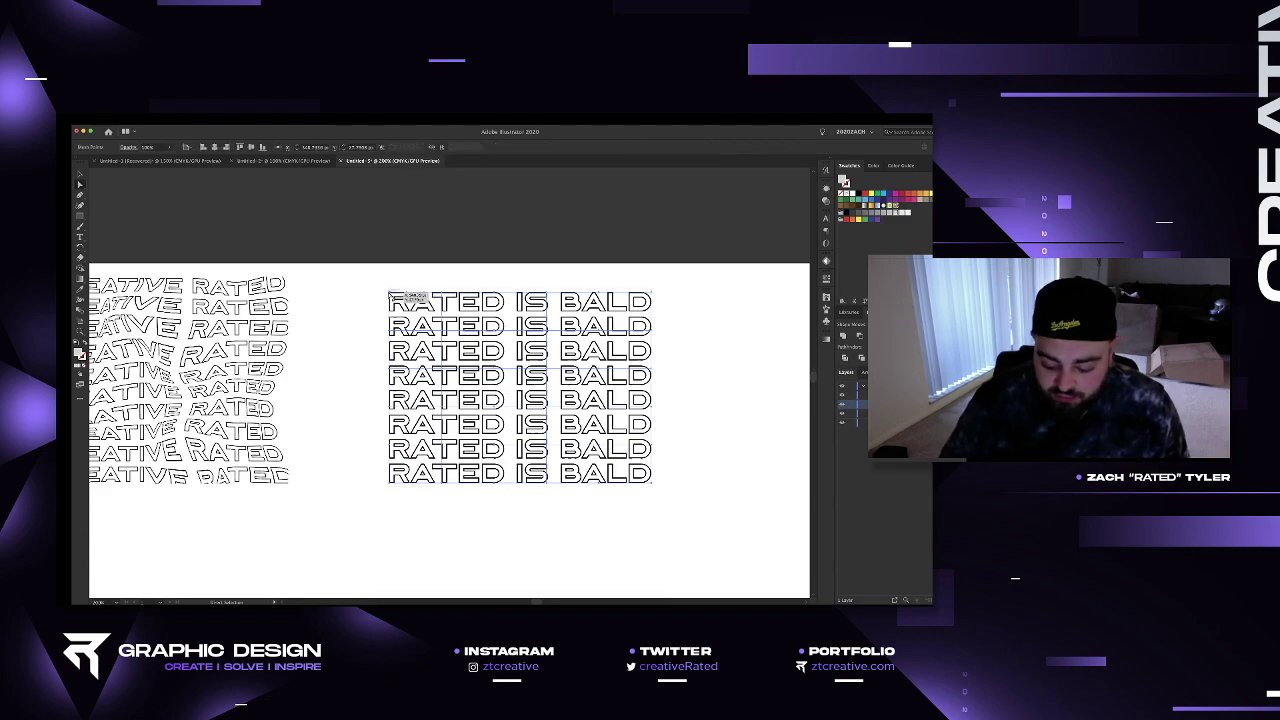
pyautogui.moveTo(390, 294); pyautogui.dragTo(396, 297)
pyautogui.moveTo(494, 339); pyautogui.dragTo(545, 358)
pyautogui.moveTo(547, 407); pyautogui.dragTo(532, 398)
pyautogui.moveTo(603, 372); pyautogui.dragTo(612, 362)
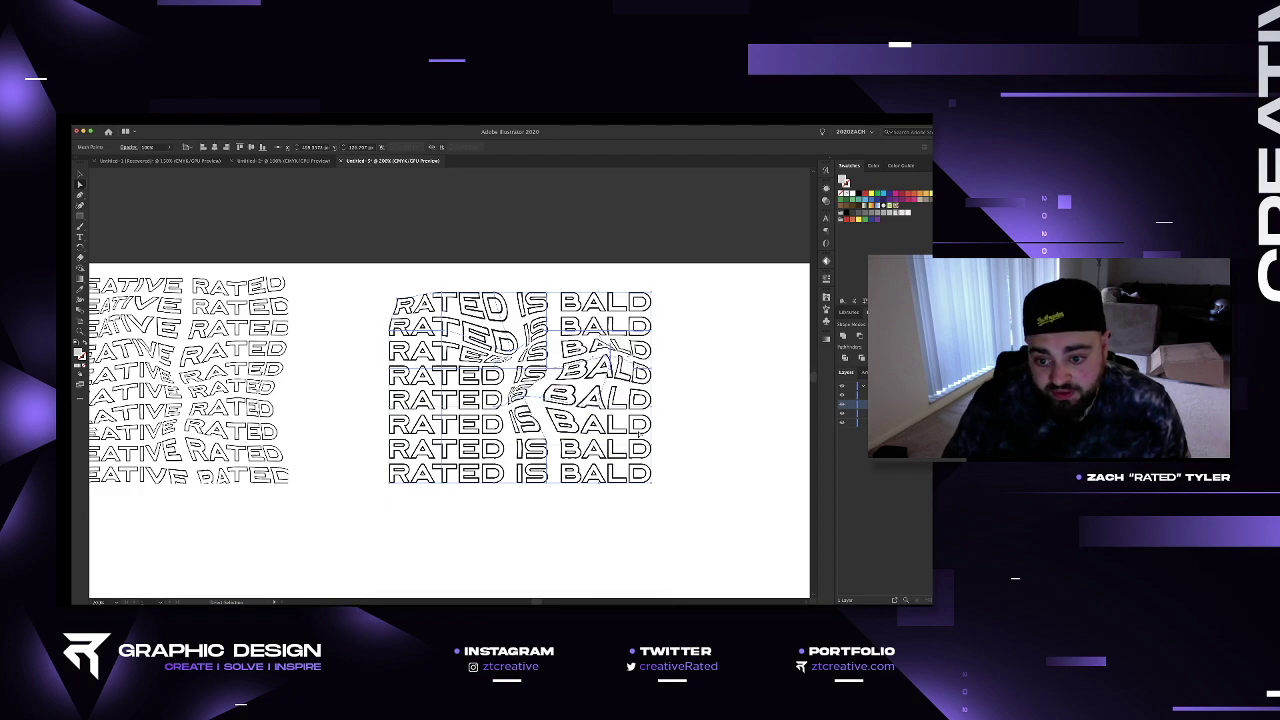
pyautogui.moveTo(632, 442); pyautogui.dragTo(633, 447)
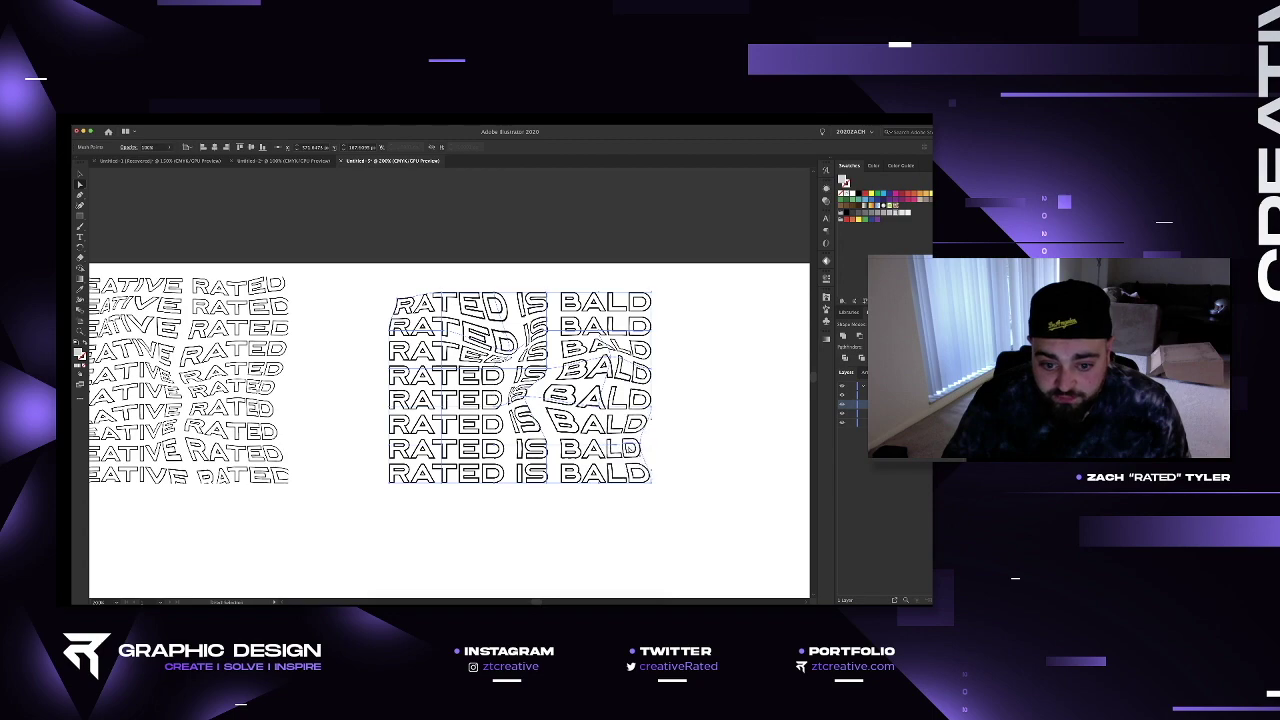
pyautogui.moveTo(494, 446); pyautogui.dragTo(453, 433)
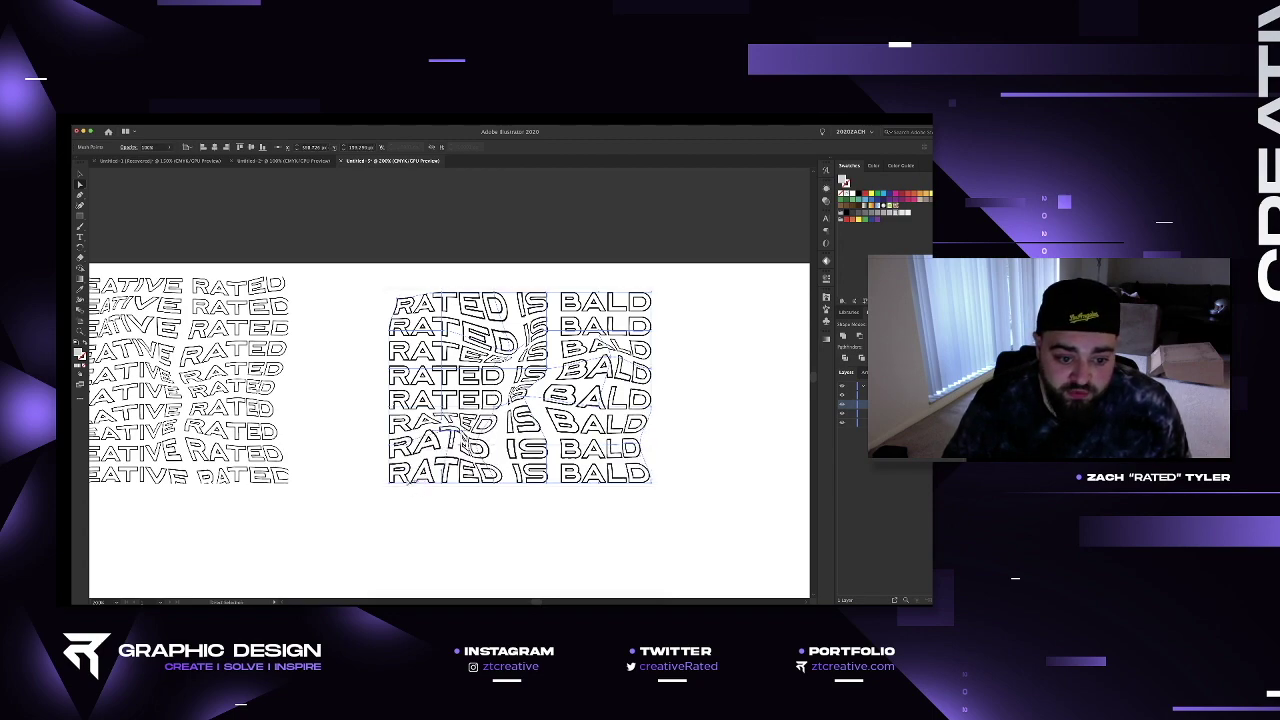
# Warp the lettering's outline by pulling mesh points outward at its lower-left and upper-right corners and along all four edges.
pyautogui.moveTo(388, 484); pyautogui.dragTo(374, 491)
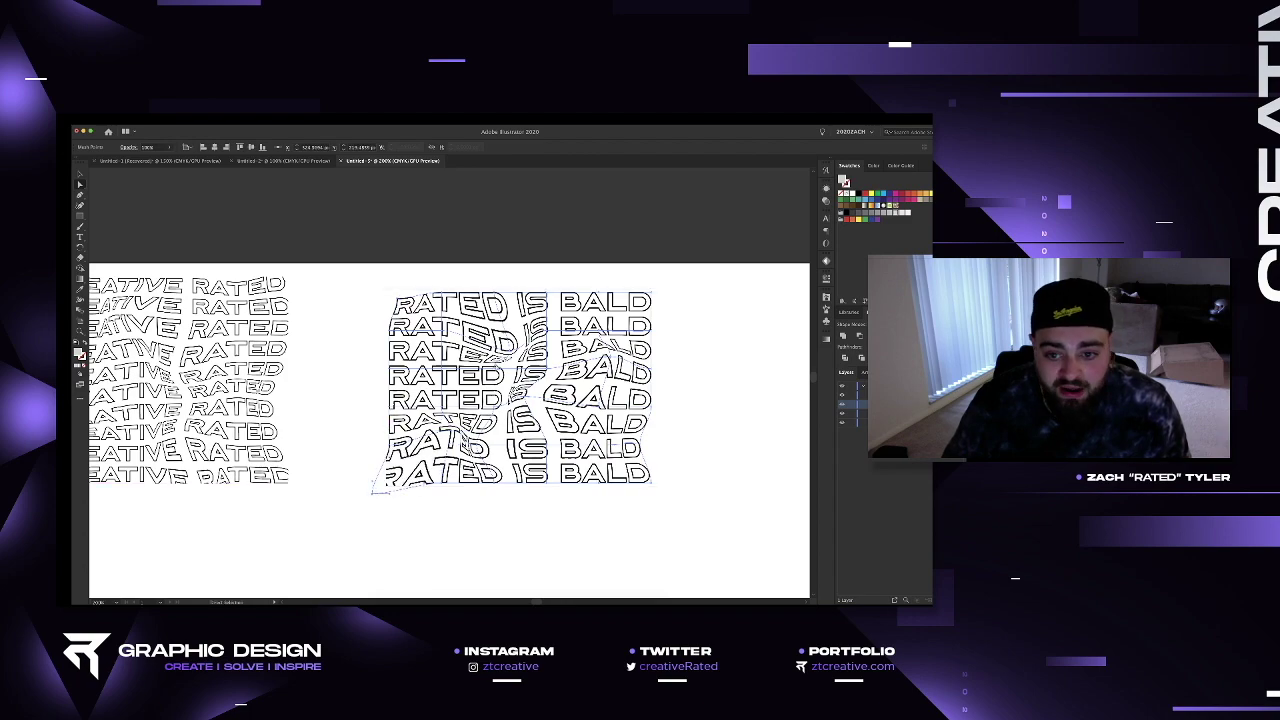
pyautogui.moveTo(651, 293); pyautogui.dragTo(660, 286)
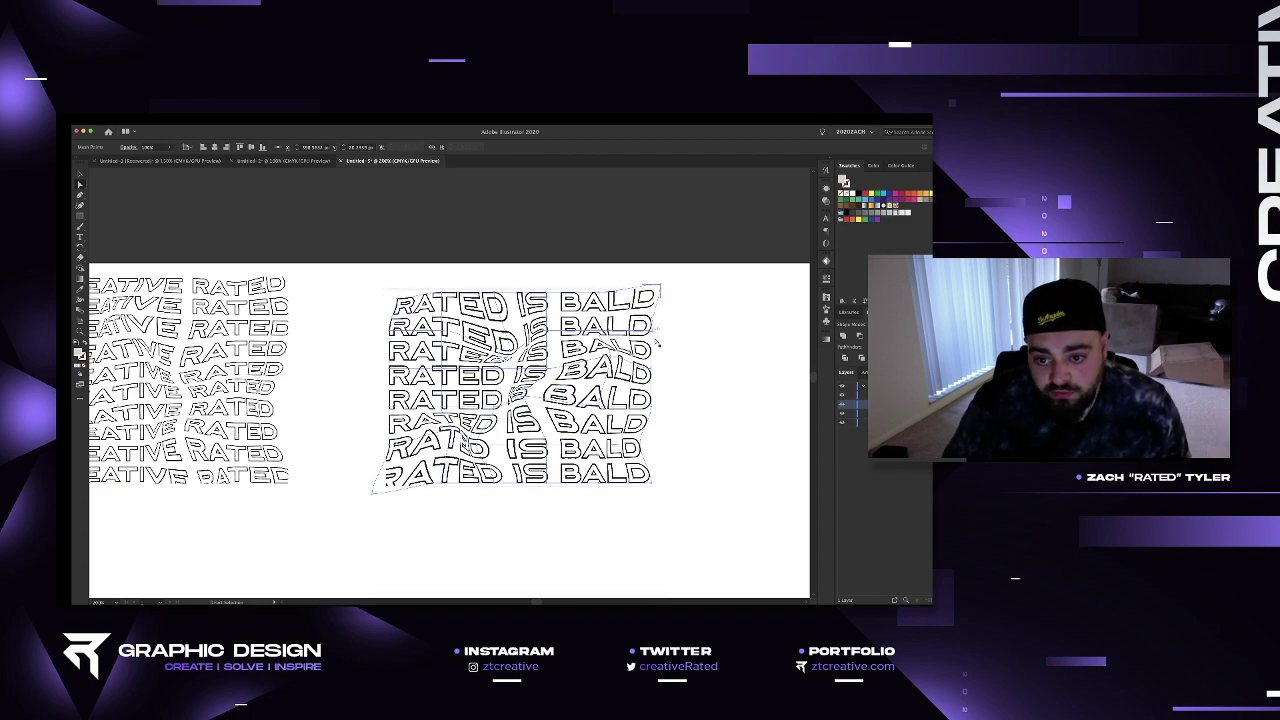
pyautogui.moveTo(652, 369); pyautogui.dragTo(661, 359)
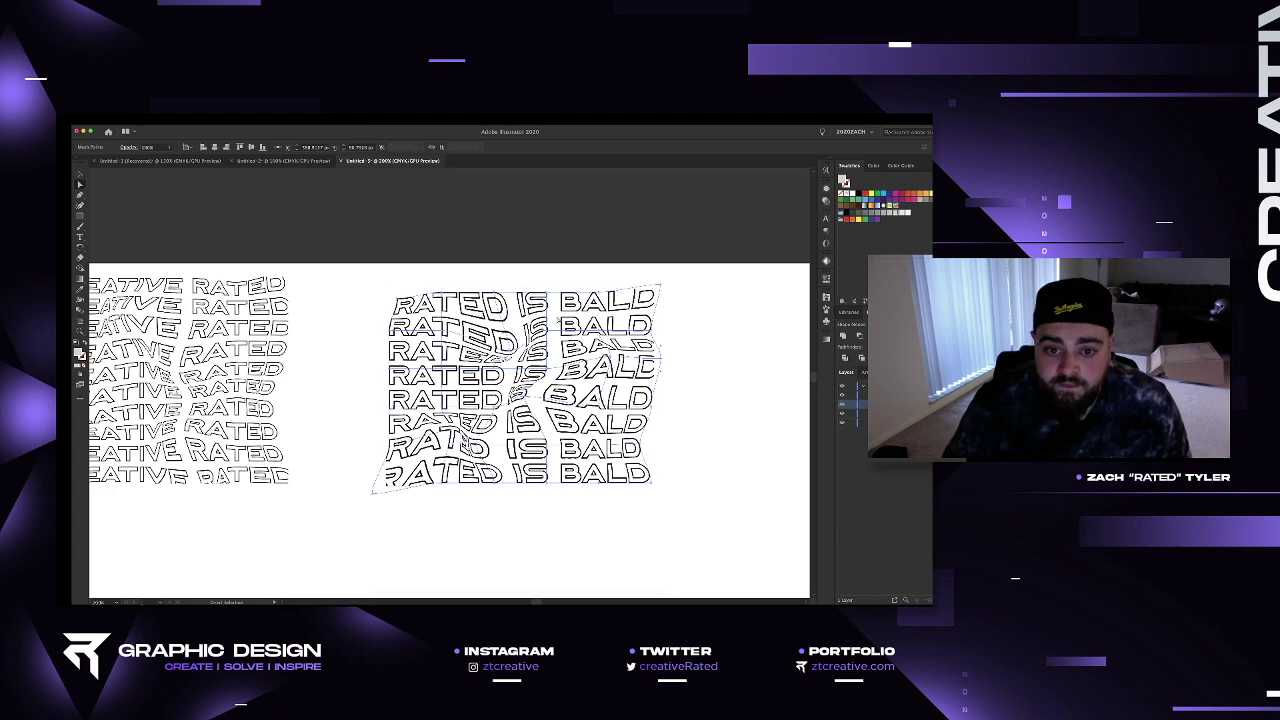
pyautogui.moveTo(492, 284); pyautogui.dragTo(492, 283)
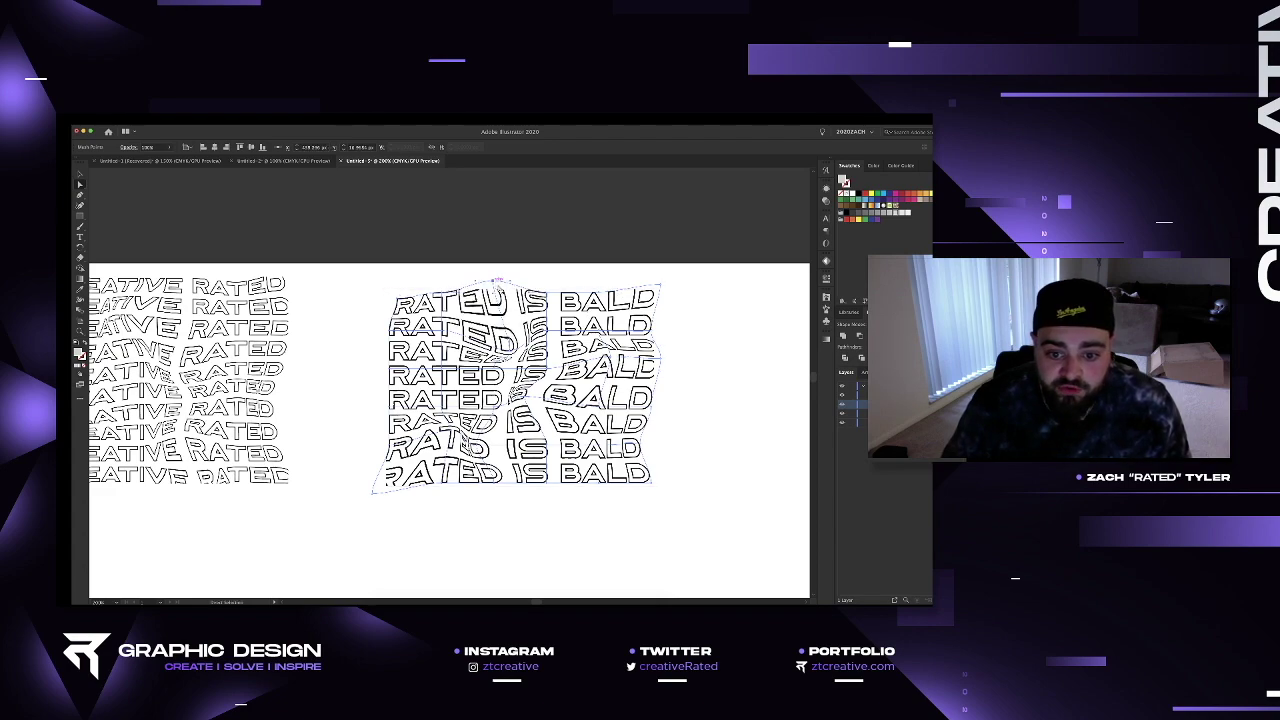
pyautogui.moveTo(388, 407); pyautogui.dragTo(376, 400)
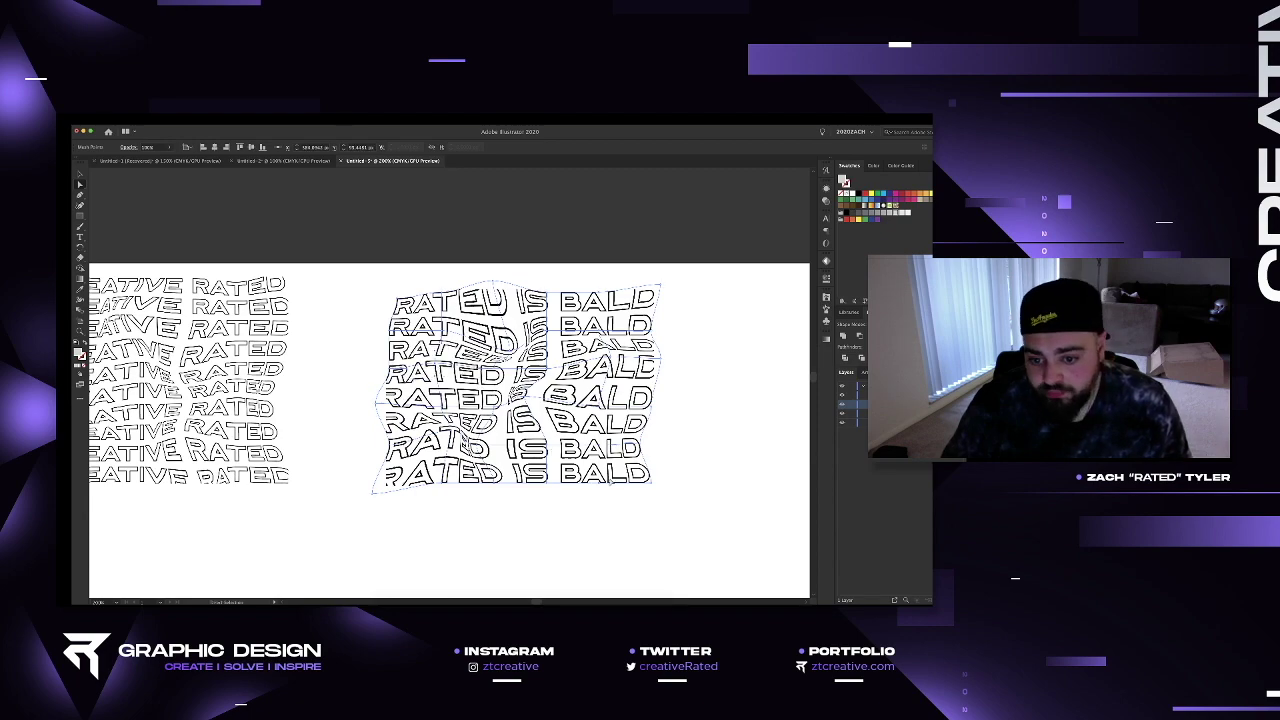
pyautogui.moveTo(602, 483); pyautogui.dragTo(600, 489)
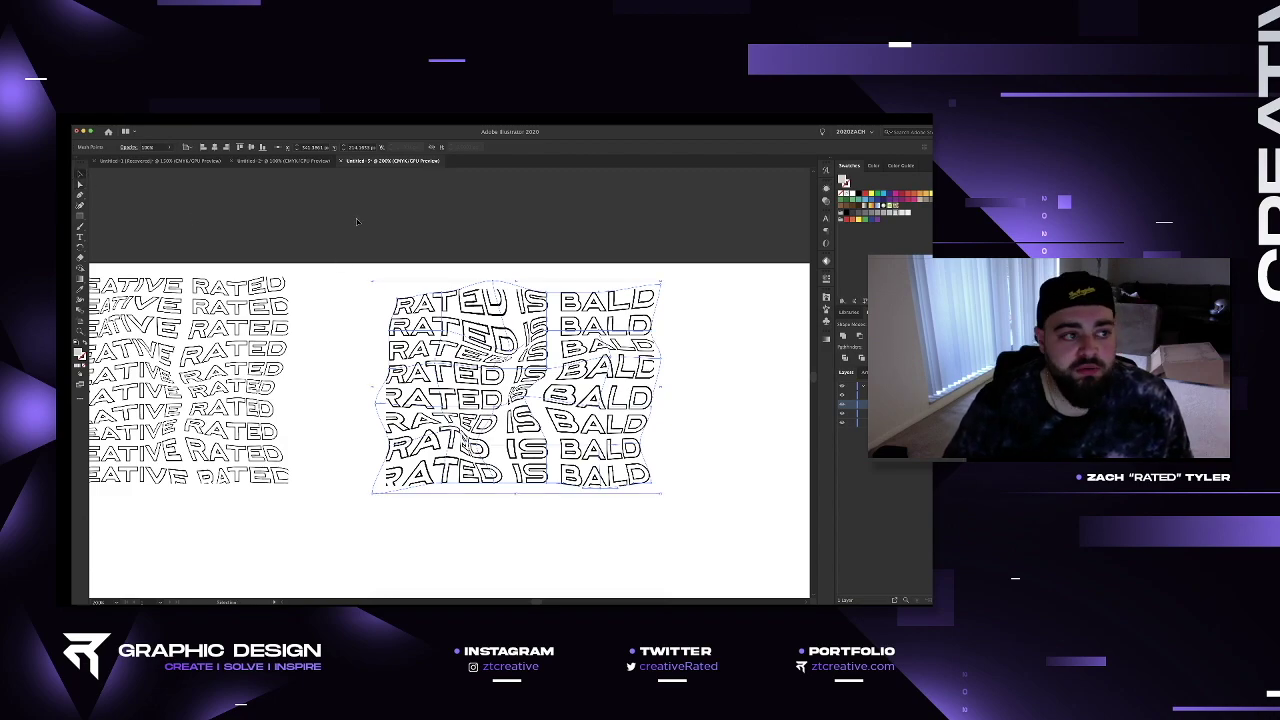
# Move the warped "RATED IS BALD" block closer to the CREATIVE RATED sample and deselect it.
pyautogui.click(374, 235)
pyautogui.scroll(-3, 371, 238)
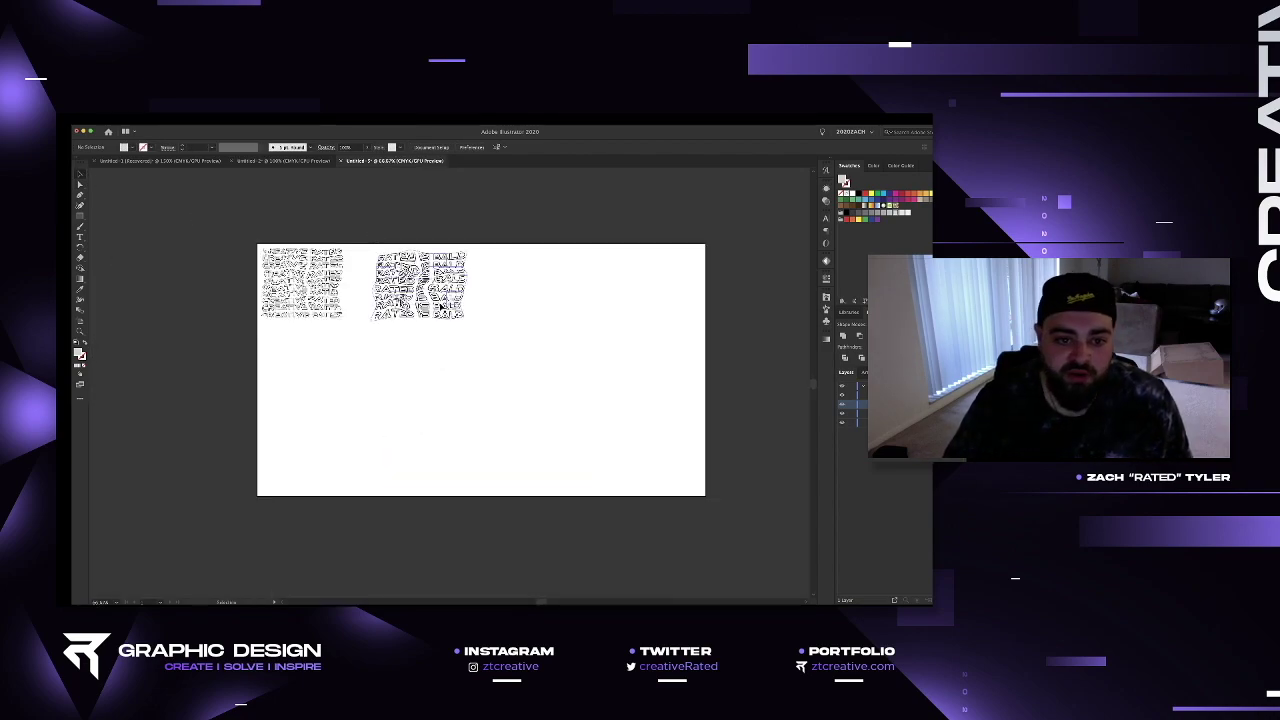
pyautogui.click(441, 308)
pyautogui.scroll(1, 440, 307)
pyautogui.scroll(2, 437, 307)
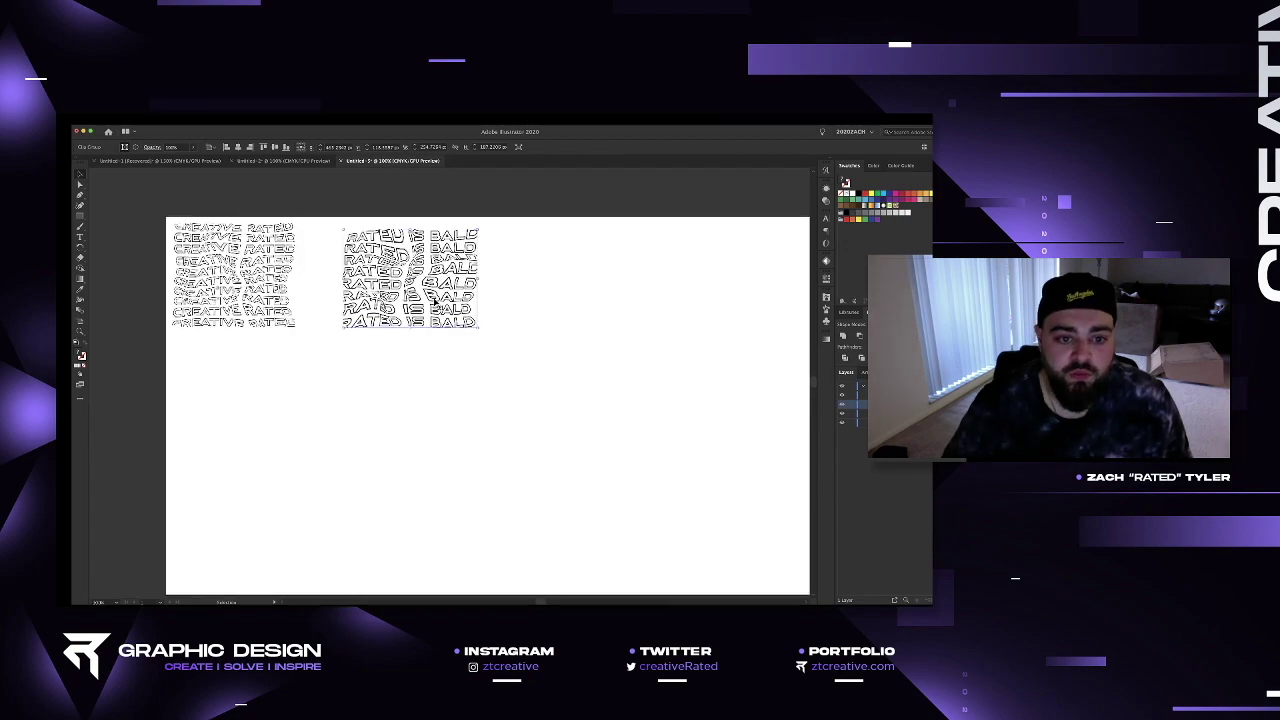
pyautogui.click(557, 296)
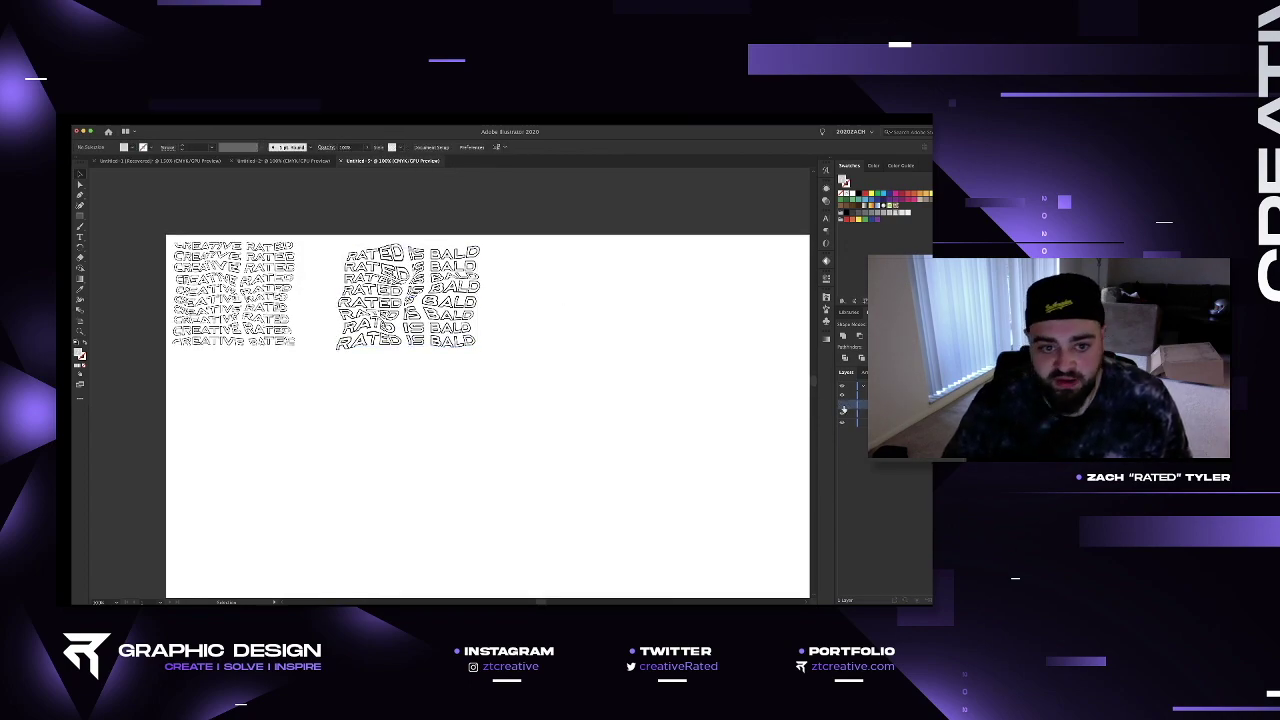
pyautogui.click(429, 307)
pyautogui.moveTo(429, 307)
pyautogui.mouseDown()
pyautogui.moveTo(374, 300)
pyautogui.moveTo(425, 309)
pyautogui.mouseUp()
pyautogui.click(450, 316)
pyautogui.click(531, 326)
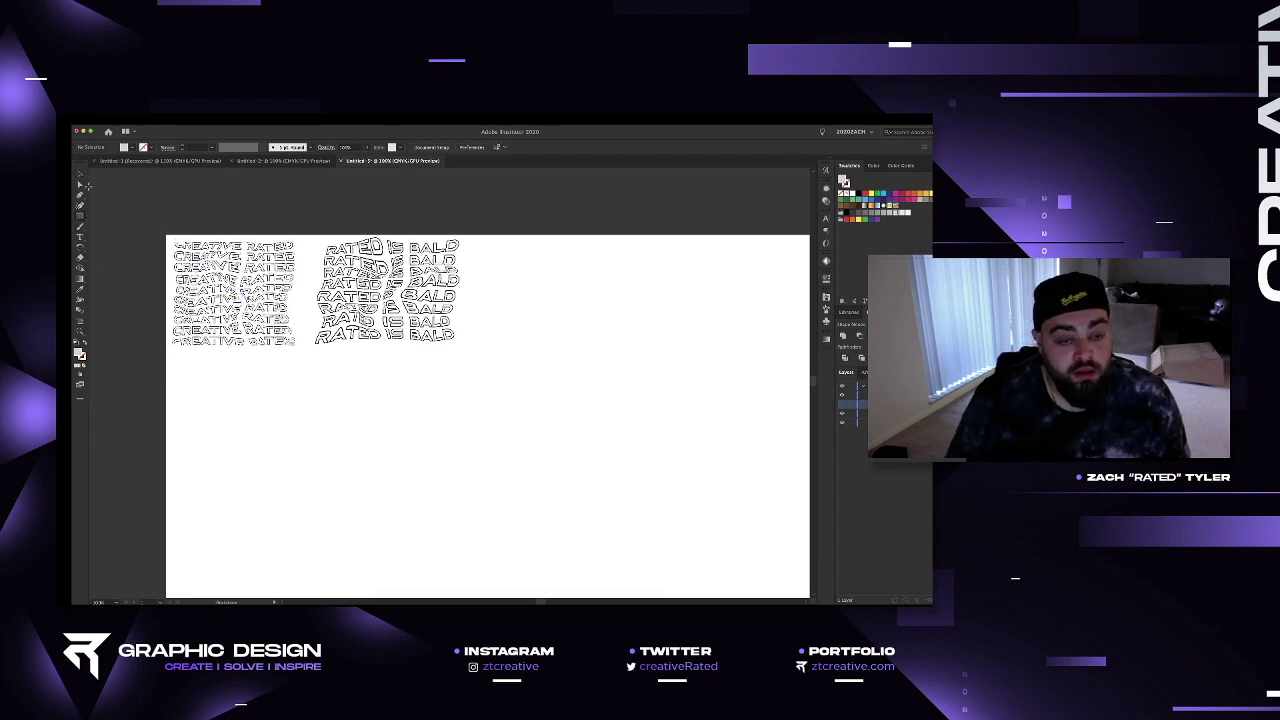
# Draw a thin horizontal rectangle on the blank artboard beside the warped "RATED IS BALD" lettering and fill it black.
pyautogui.hscroll(3, 709, 432)
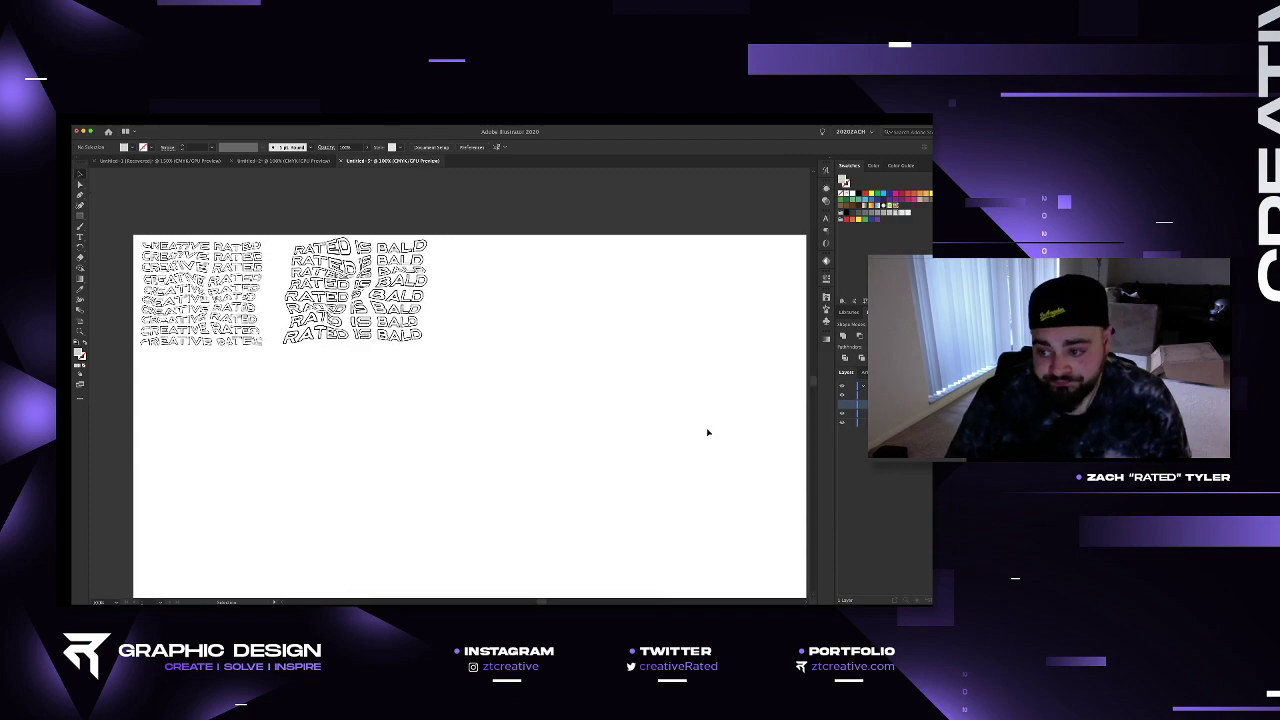
pyautogui.hscroll(1, 440, 417)
pyautogui.click(872, 395)
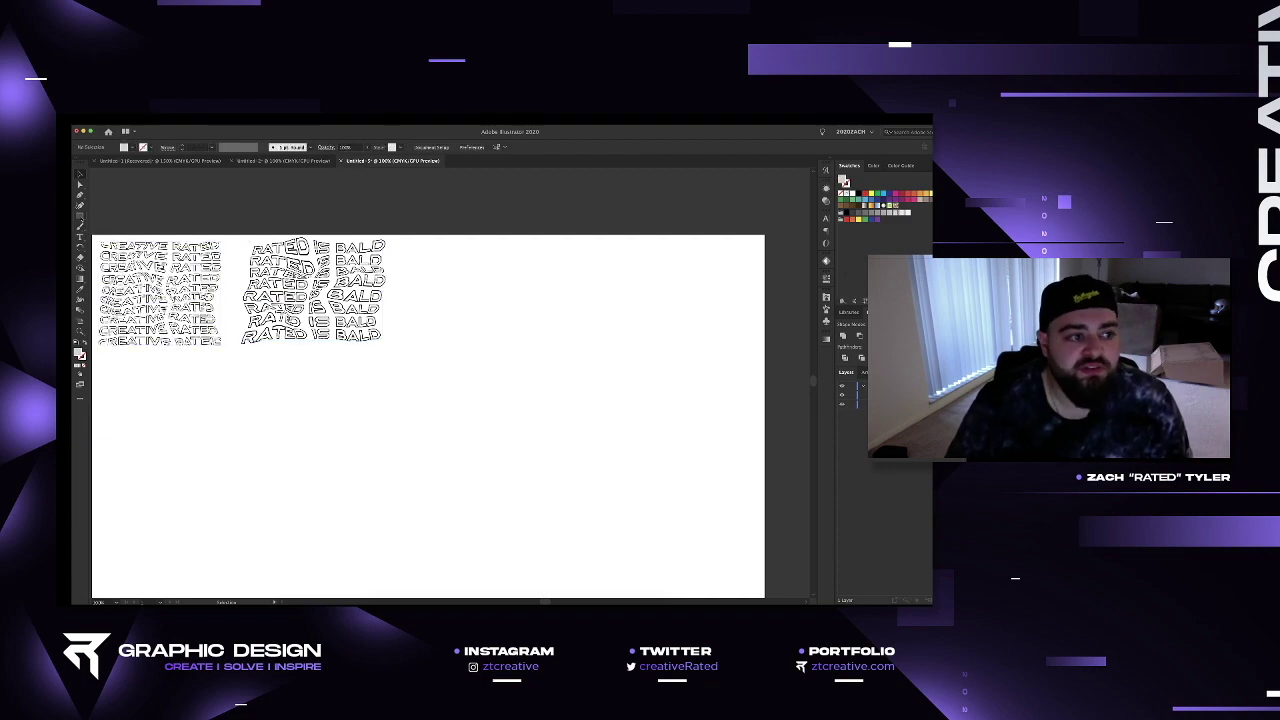
pyautogui.hscroll(2, 494, 274)
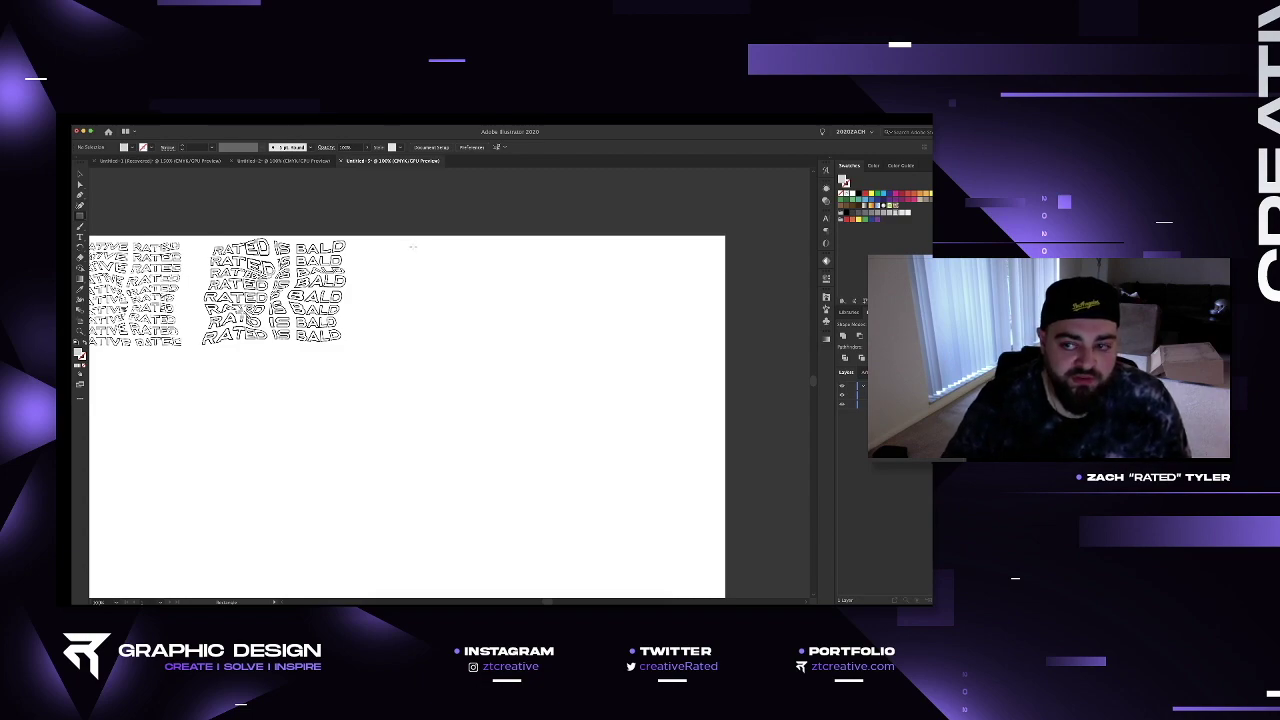
pyautogui.moveTo(381, 259); pyautogui.dragTo(494, 264)
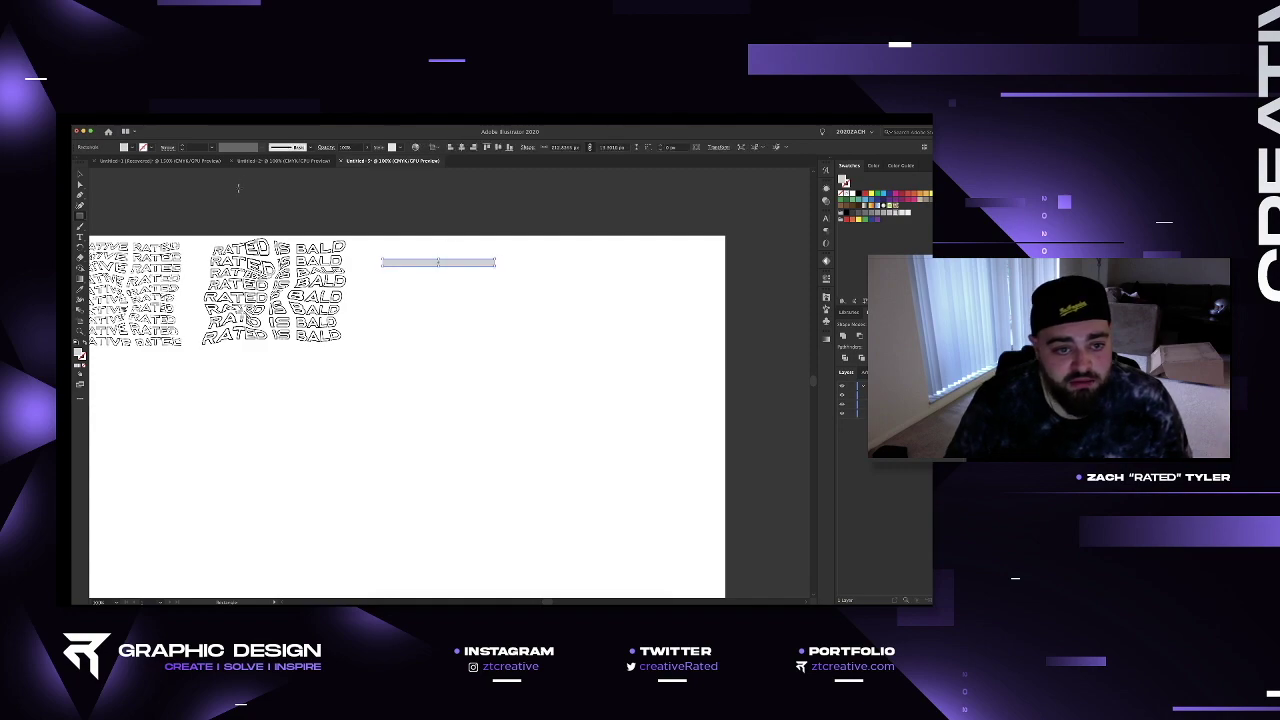
pyautogui.click(125, 147)
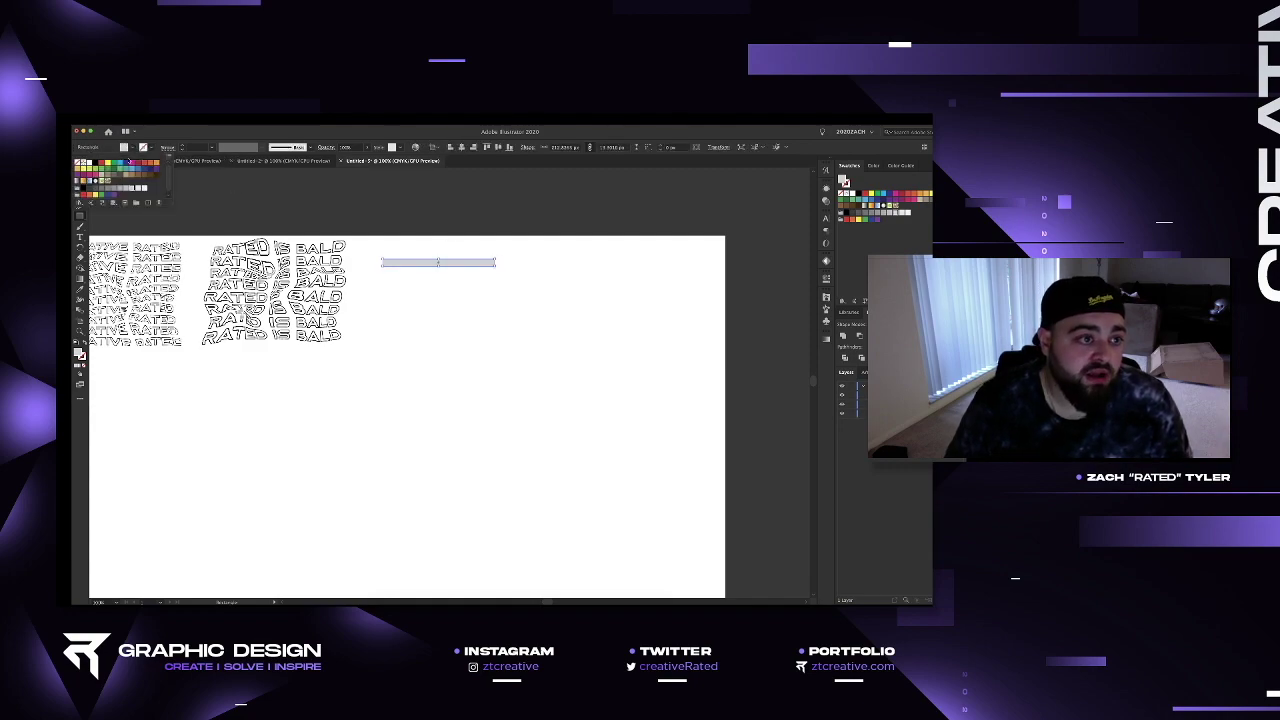
pyautogui.click(97, 162)
pyautogui.click(281, 197)
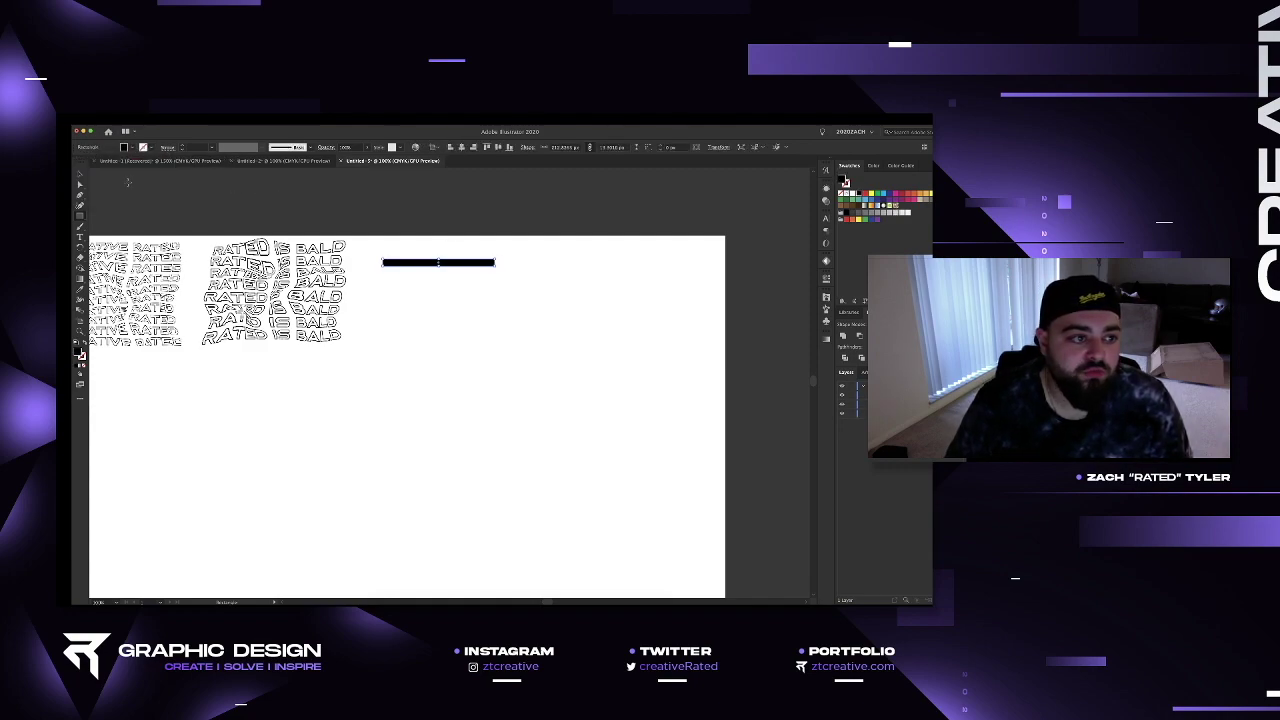
# Move the black bar lower and repeat it downward with the Transform effect, using a 24 px vertical move and 10 copies.
pyautogui.moveTo(485, 265); pyautogui.dragTo(508, 341)
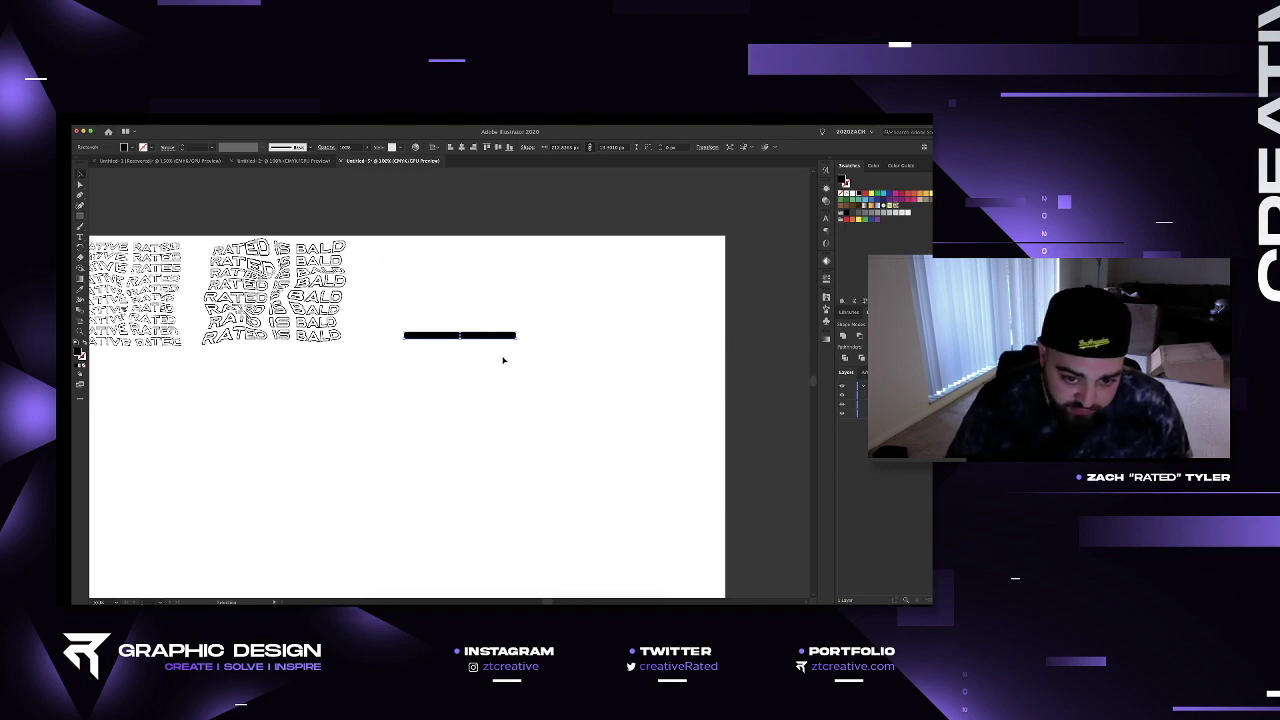
pyautogui.click(216, 121)
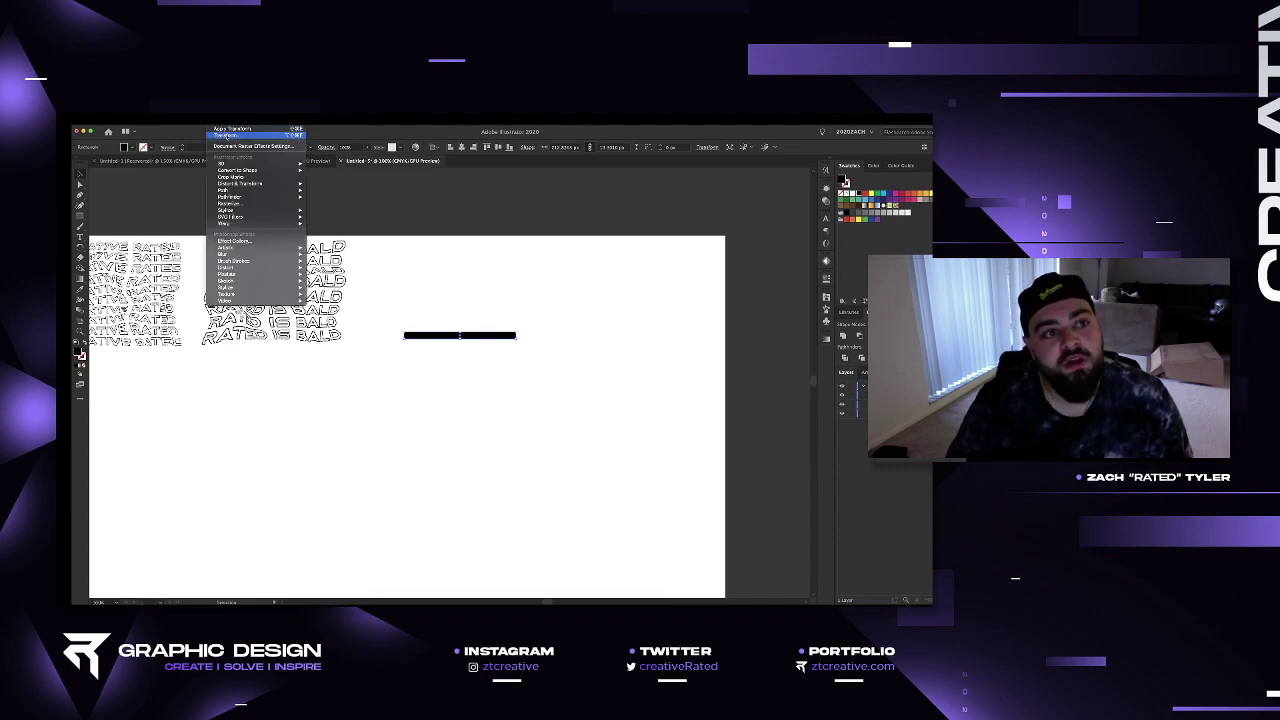
pyautogui.click(226, 135)
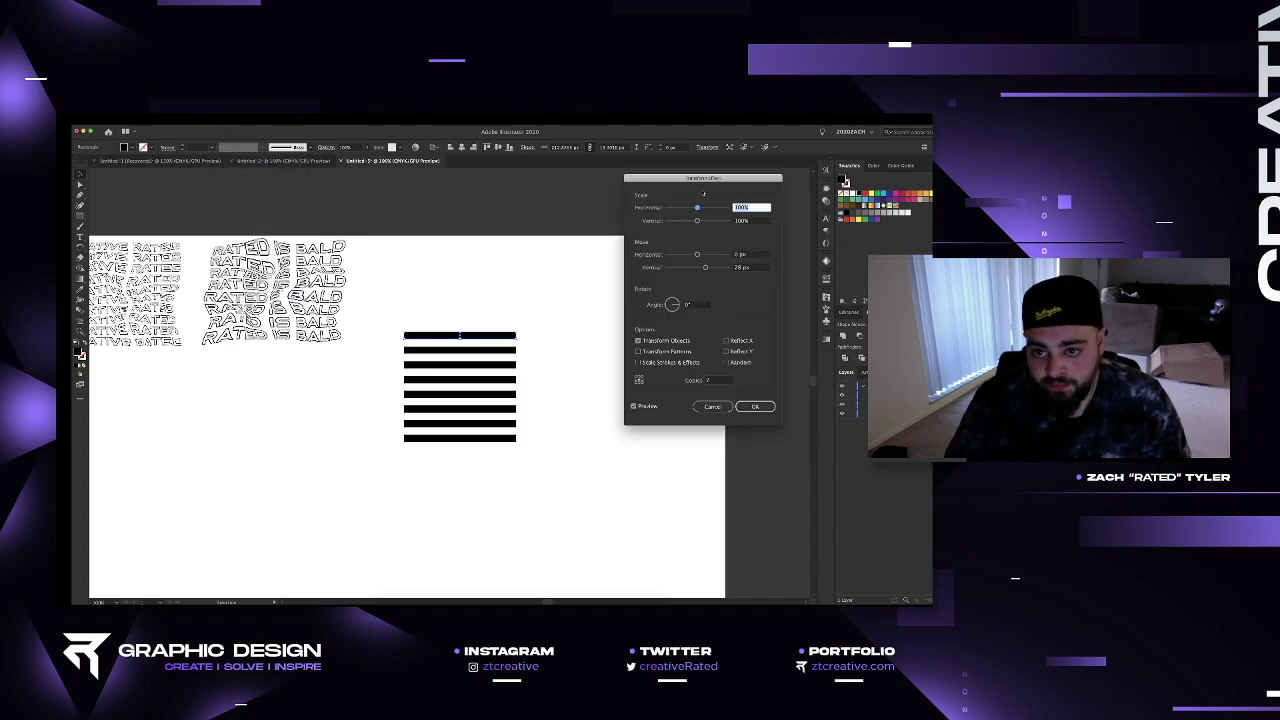
pyautogui.click(643, 407)
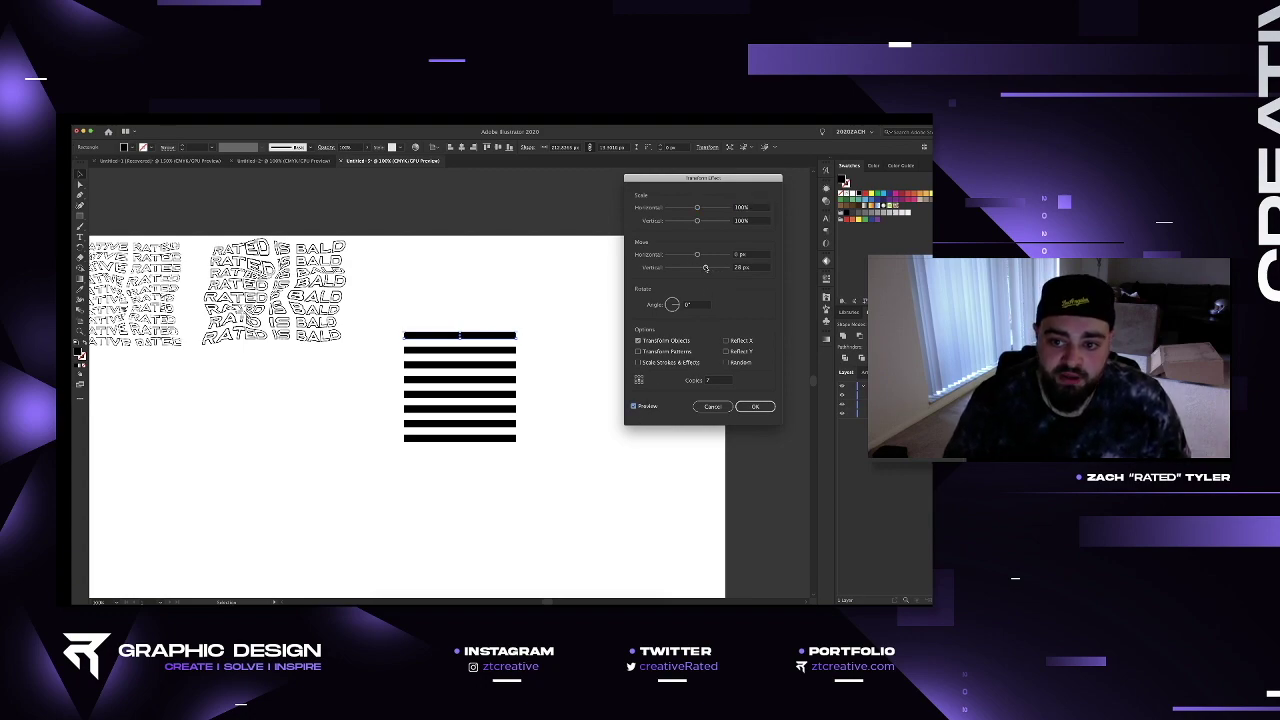
pyautogui.moveTo(705, 268); pyautogui.dragTo(703, 268)
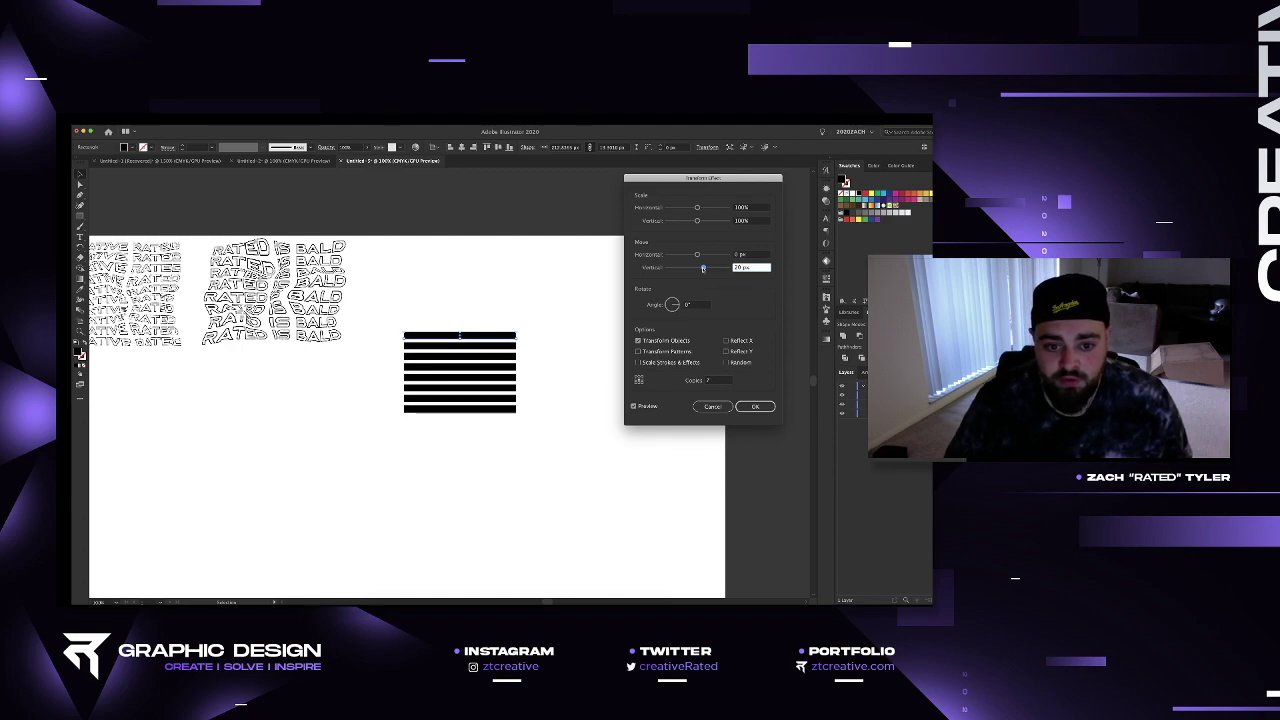
pyautogui.moveTo(703, 268); pyautogui.dragTo(705, 268)
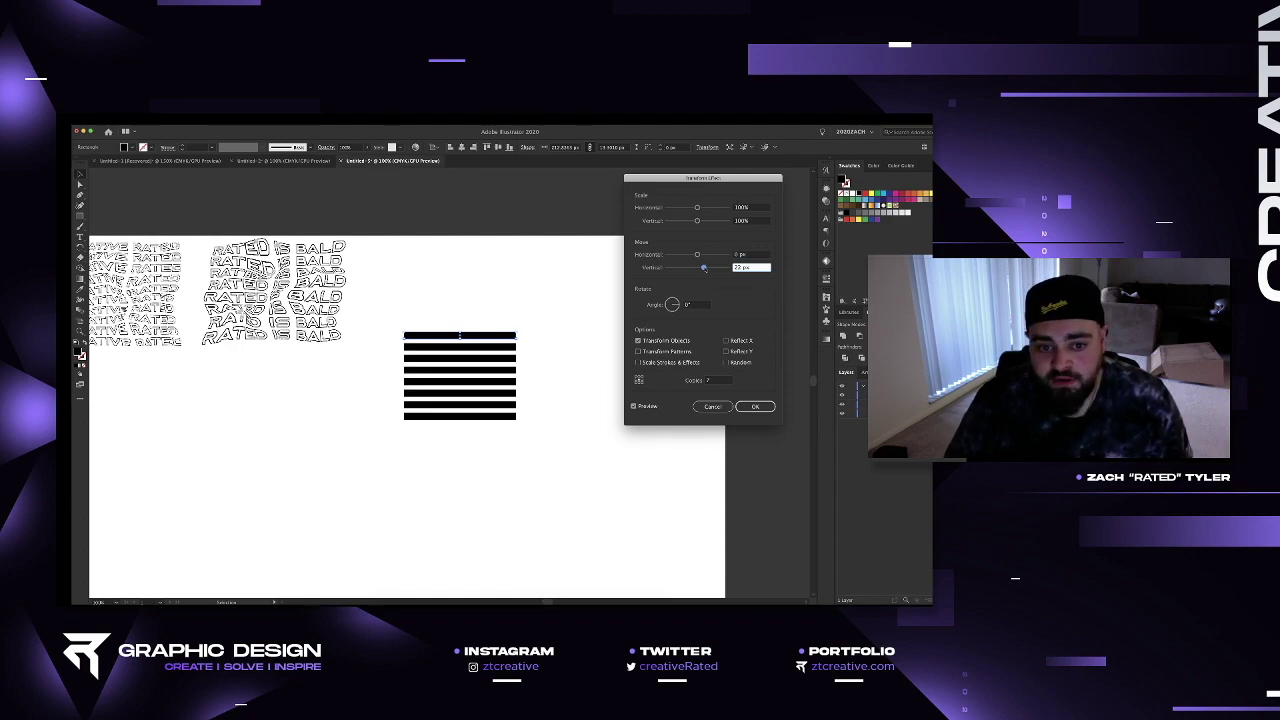
pyautogui.doubleClick(713, 381)
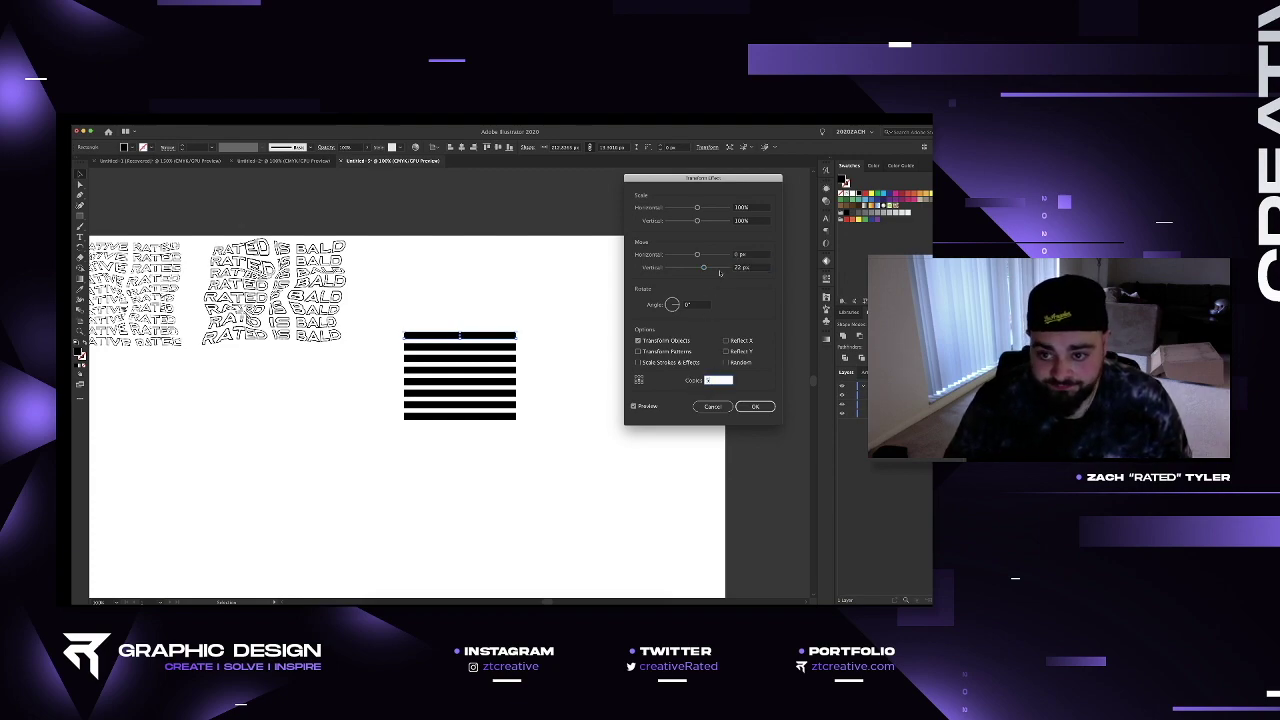
pyautogui.moveTo(705, 268); pyautogui.dragTo(704, 268)
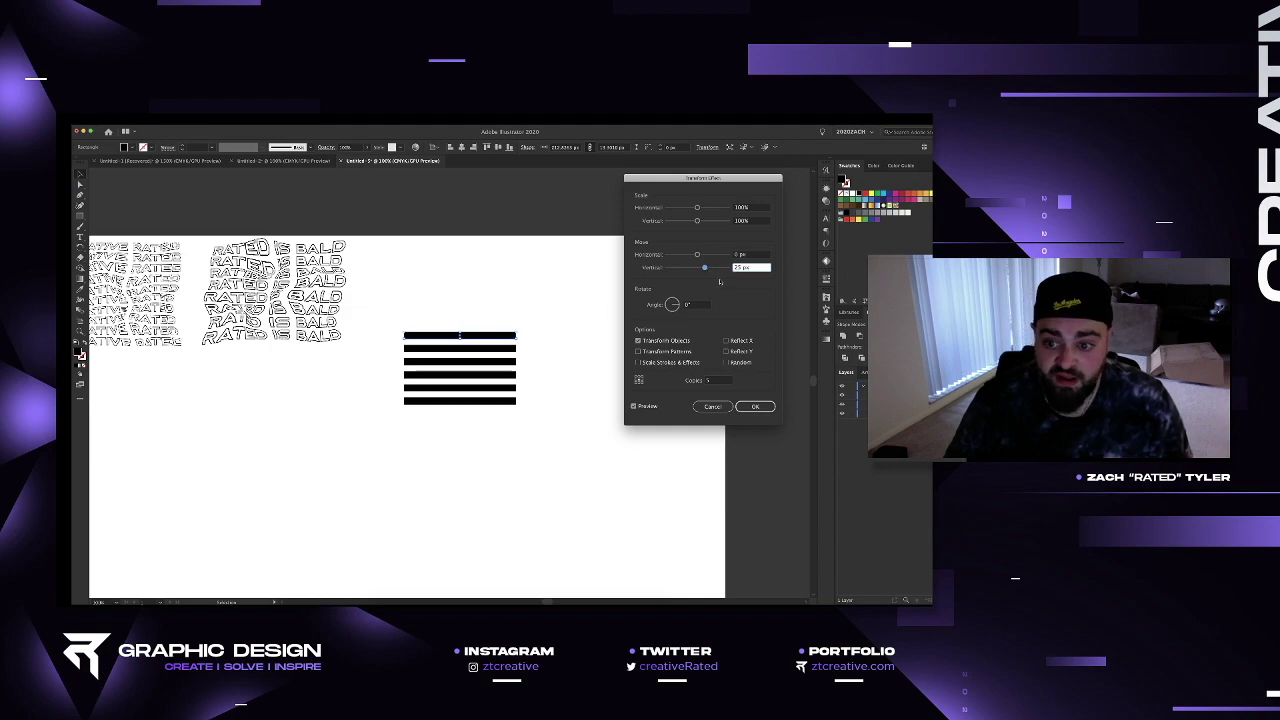
pyautogui.doubleClick(713, 381)
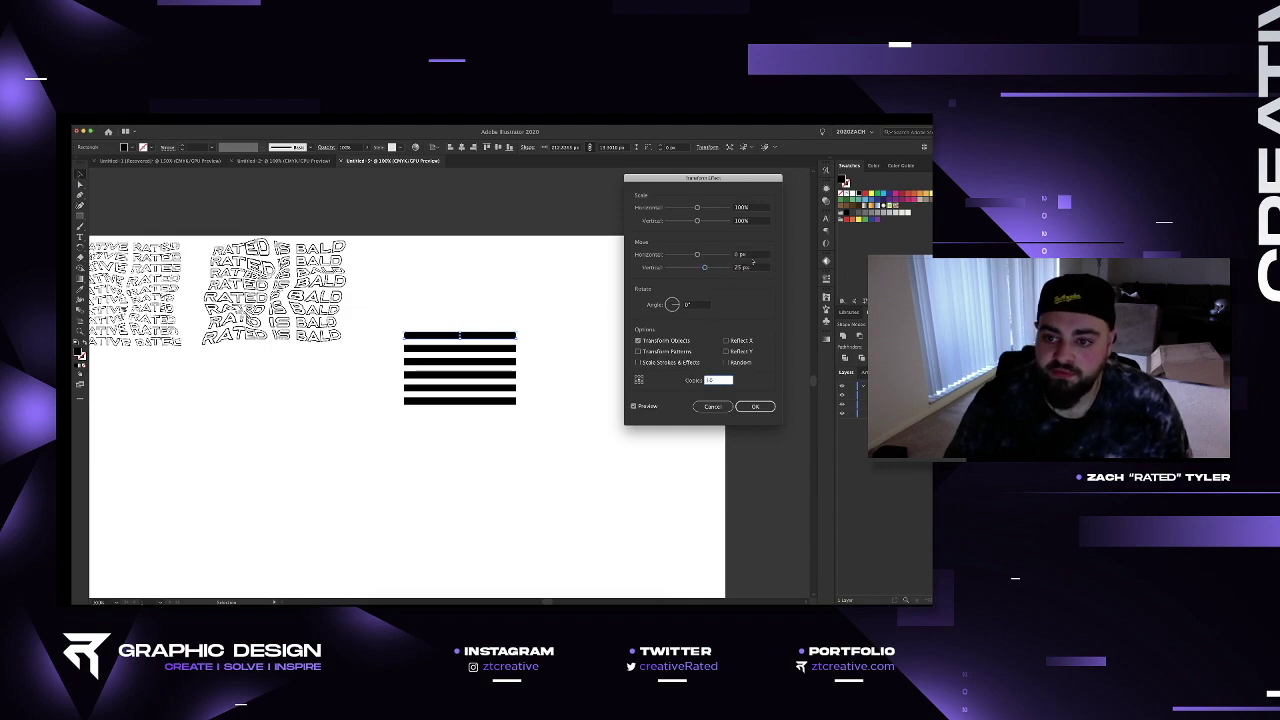
pyautogui.moveTo(705, 268); pyautogui.dragTo(706, 268)
pyautogui.click(757, 407)
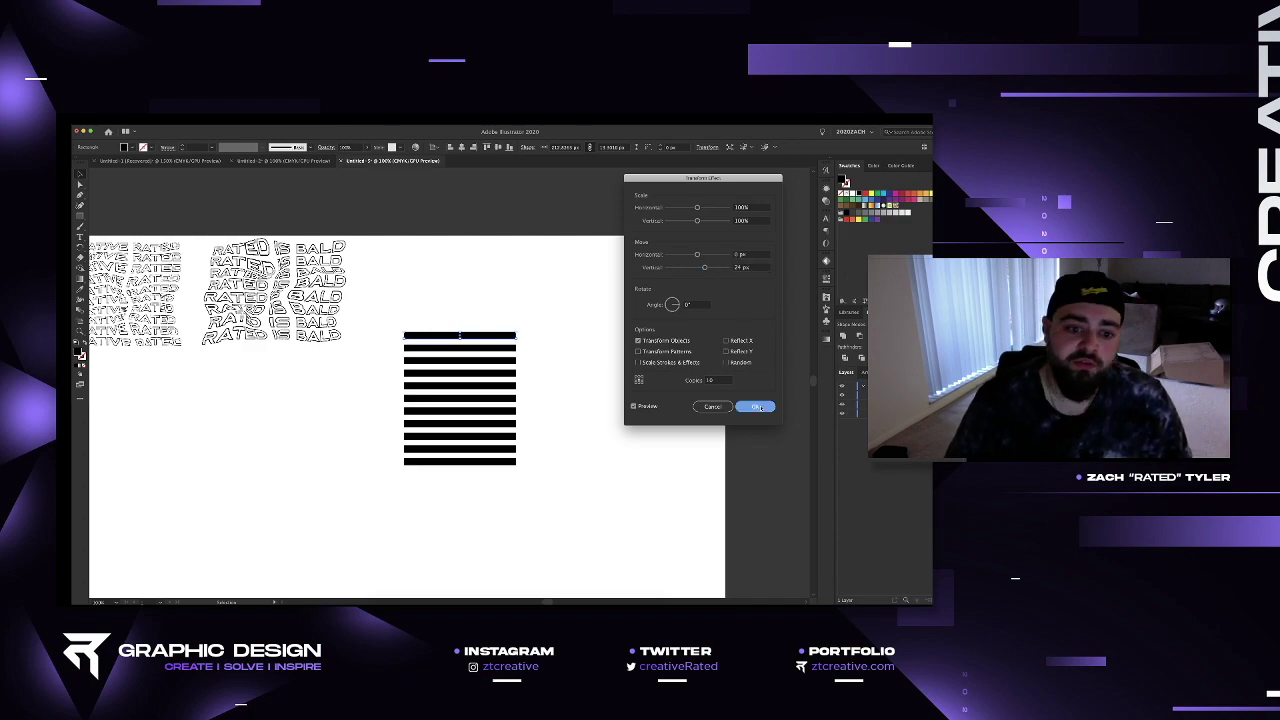
# Expand the appearance of the repeated black bars so every copy becomes a real shape.
pyautogui.click(478, 274)
pyautogui.moveTo(430, 305); pyautogui.dragTo(517, 474)
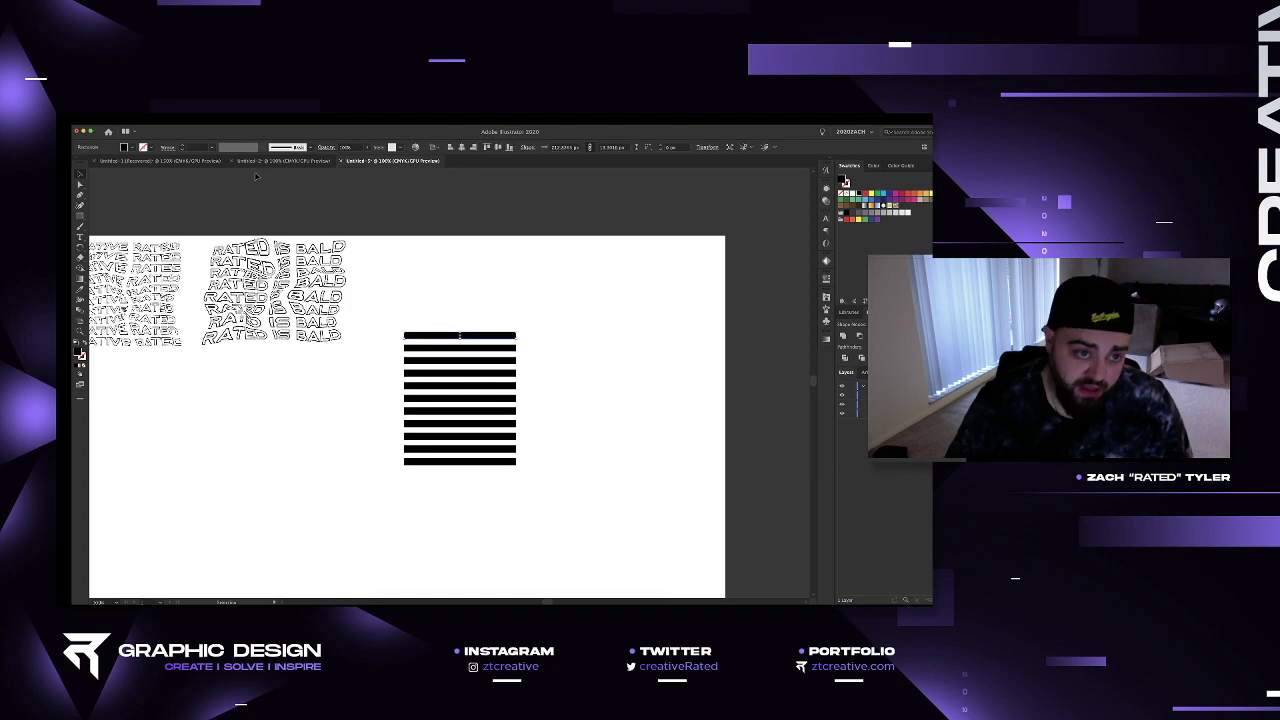
pyautogui.click(120, 120)
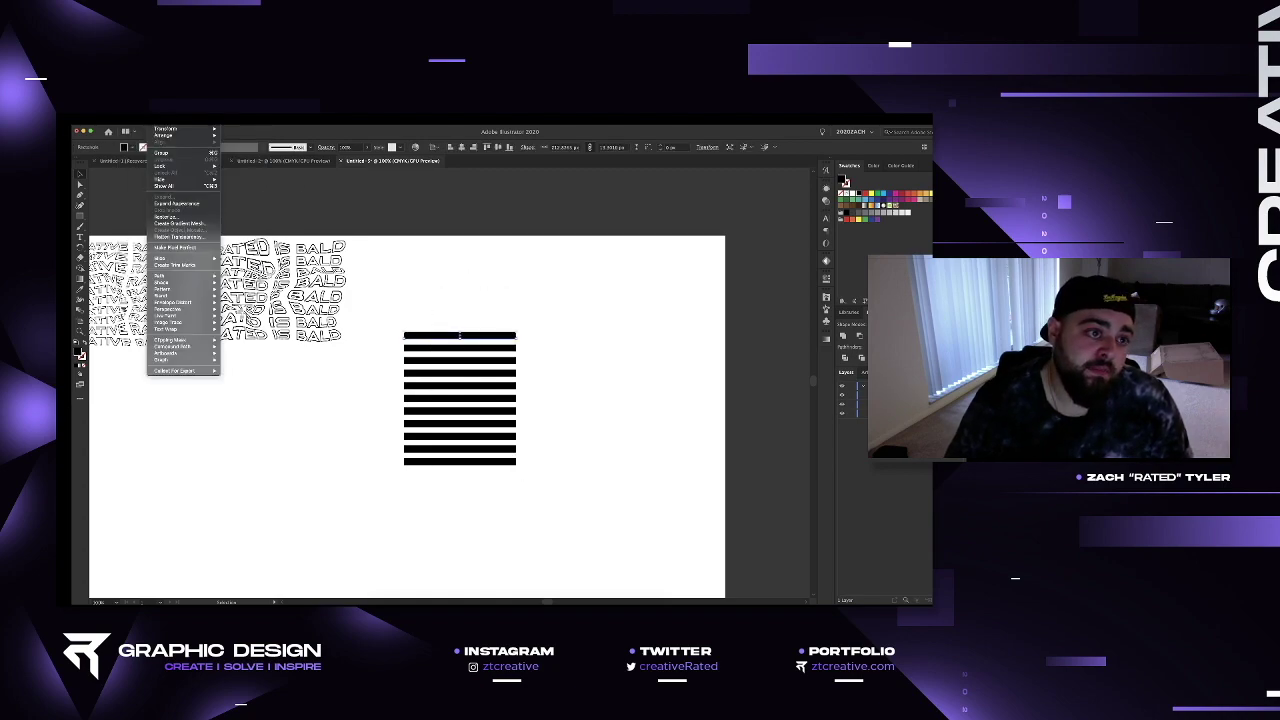
pyautogui.click(177, 204)
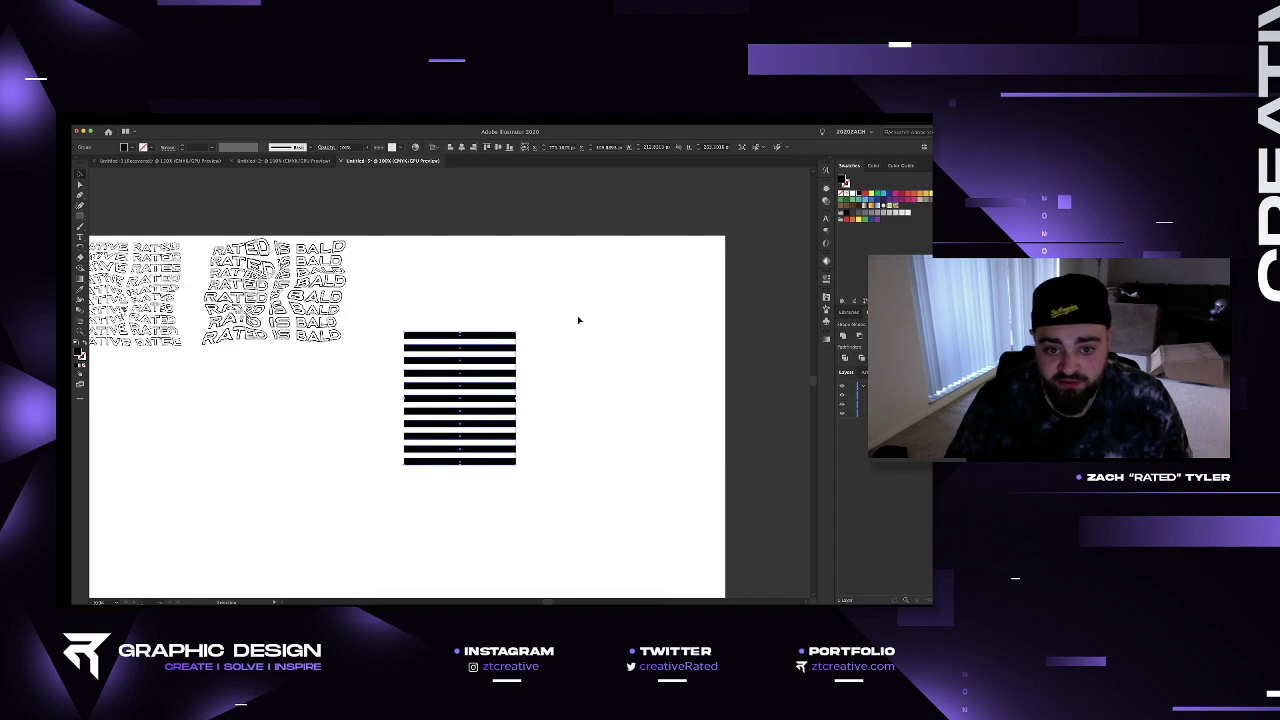
# Ungroup the expanded bars one level and reposition the whole stack higher on the artboard.
pyautogui.moveTo(470, 332); pyautogui.dragTo(501, 308)
pyautogui.press('super+shift+g')
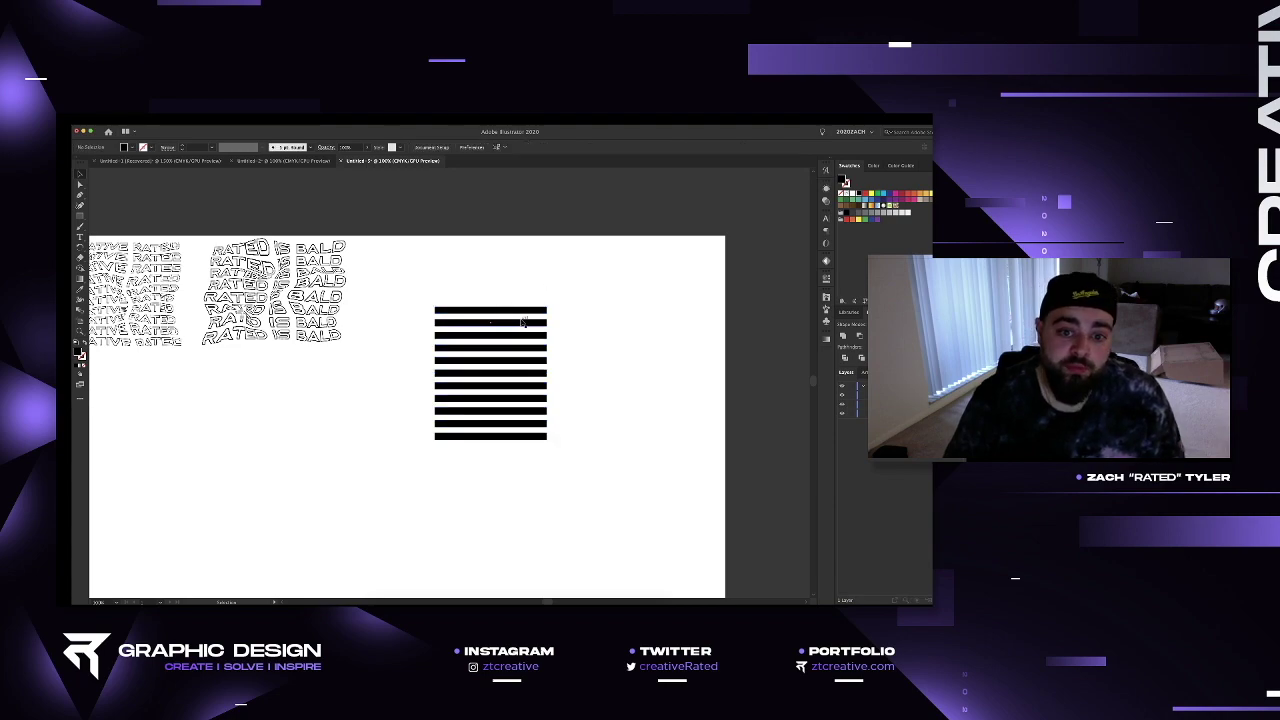
pyautogui.moveTo(523, 311); pyautogui.dragTo(501, 303)
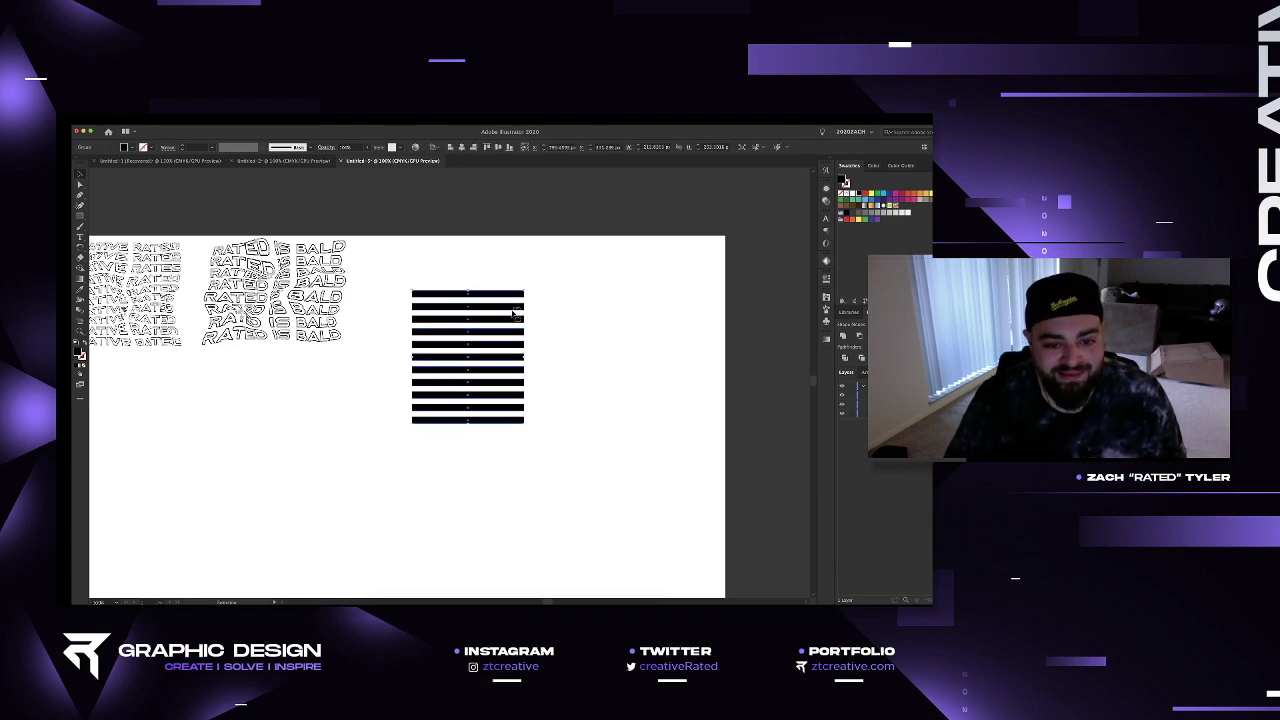
pyautogui.click(158, 121)
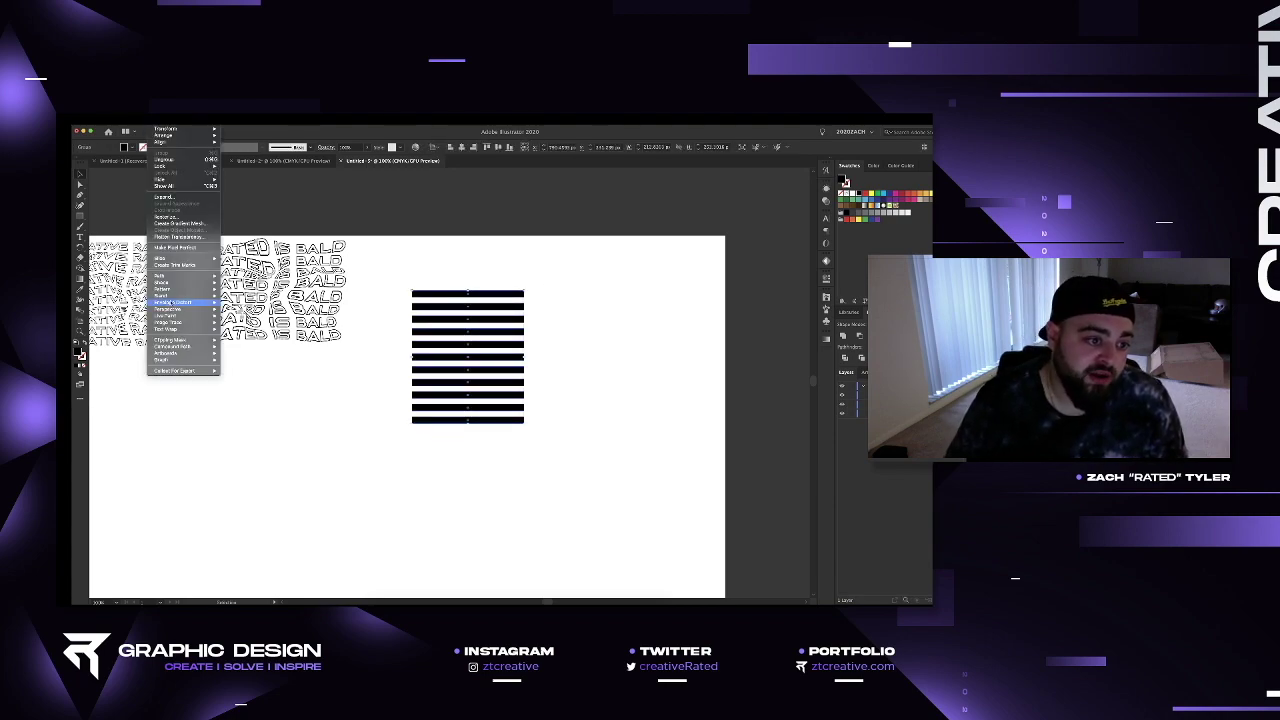
pyautogui.moveTo(184, 296)
pyautogui.click(238, 297)
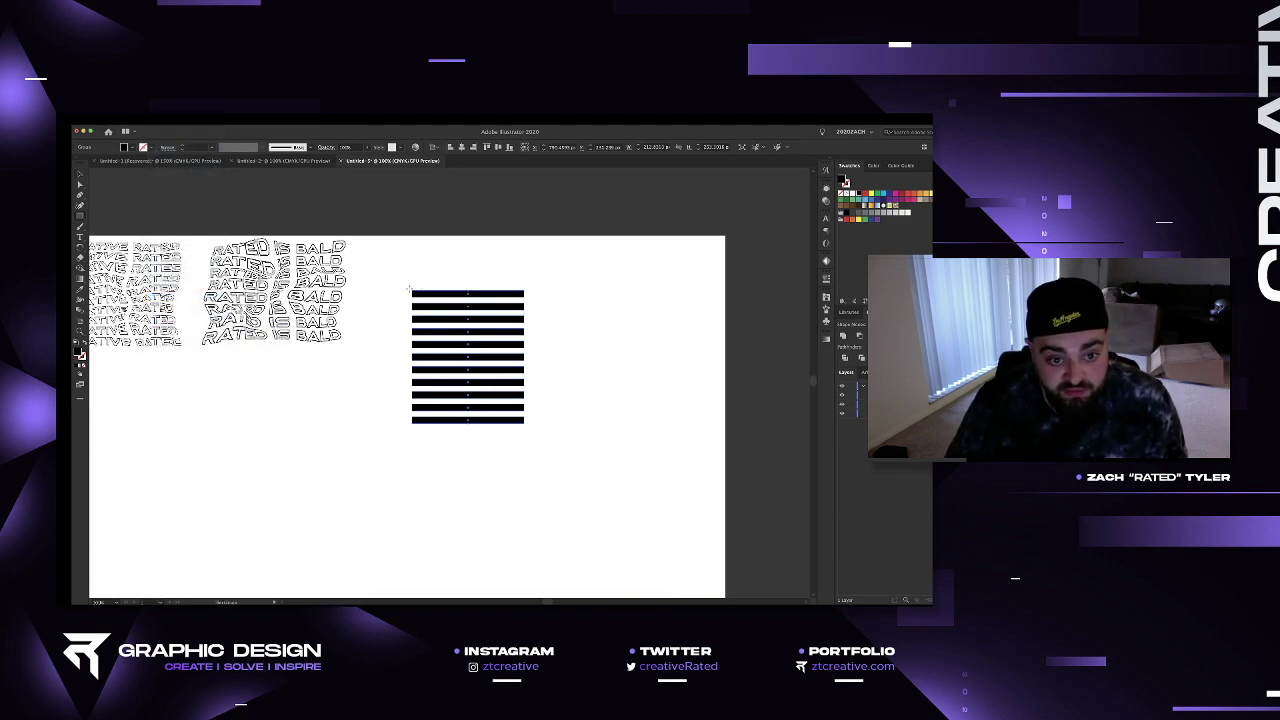
# Draw a rectangle covering the whole bar stack, set its fill to none, and align its top edge with the first bar.
pyautogui.moveTo(408, 290); pyautogui.dragTo(524, 424)
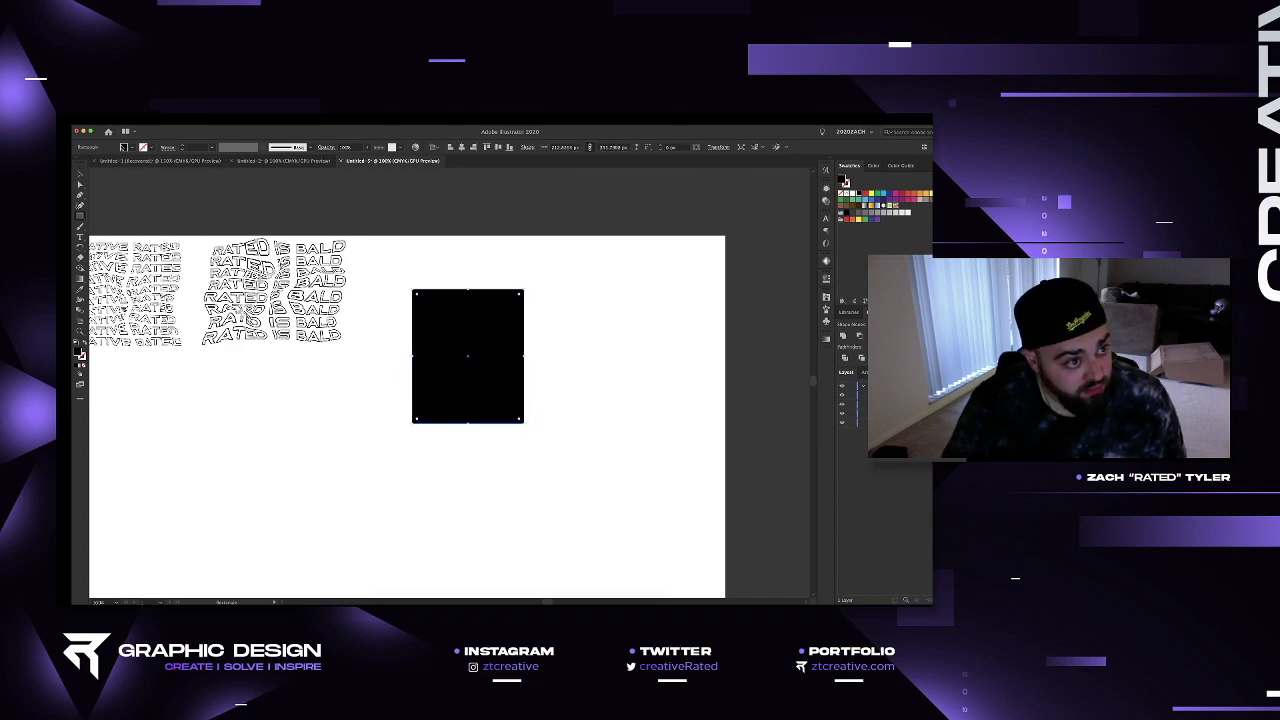
pyautogui.click(130, 147)
pyautogui.click(79, 162)
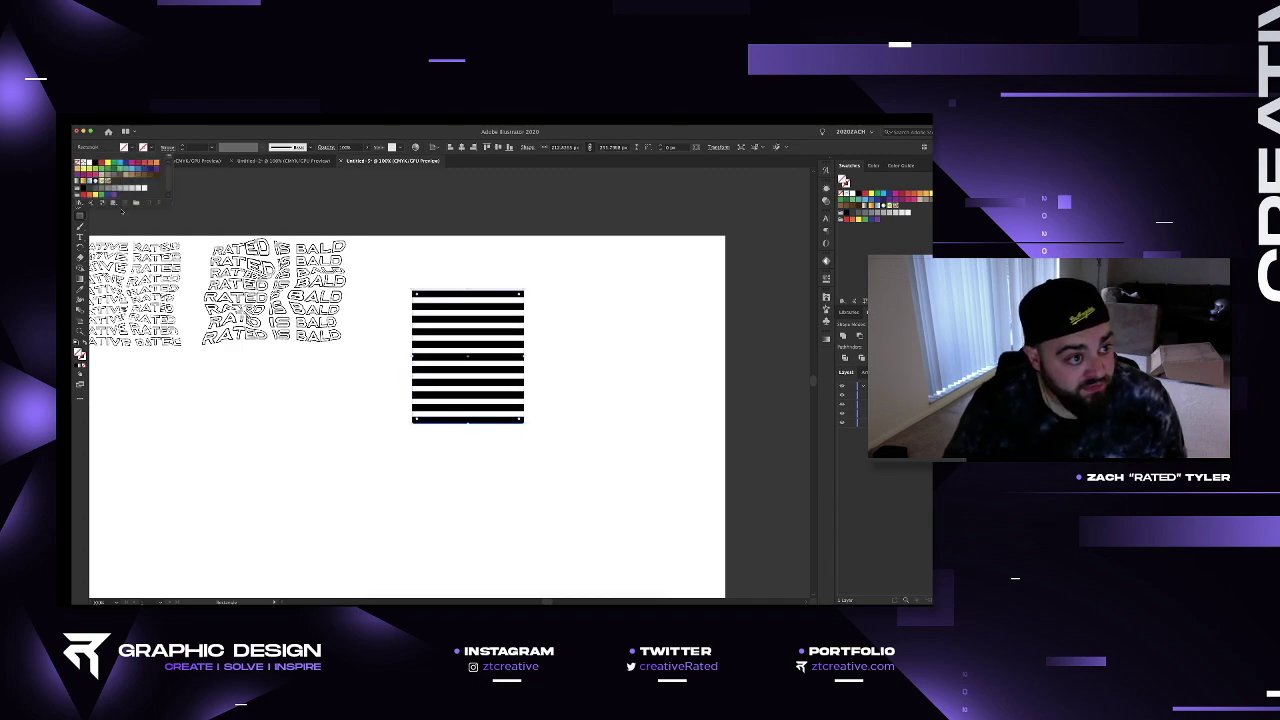
pyautogui.press('Escape')
pyautogui.scroll(4, 481, 291)
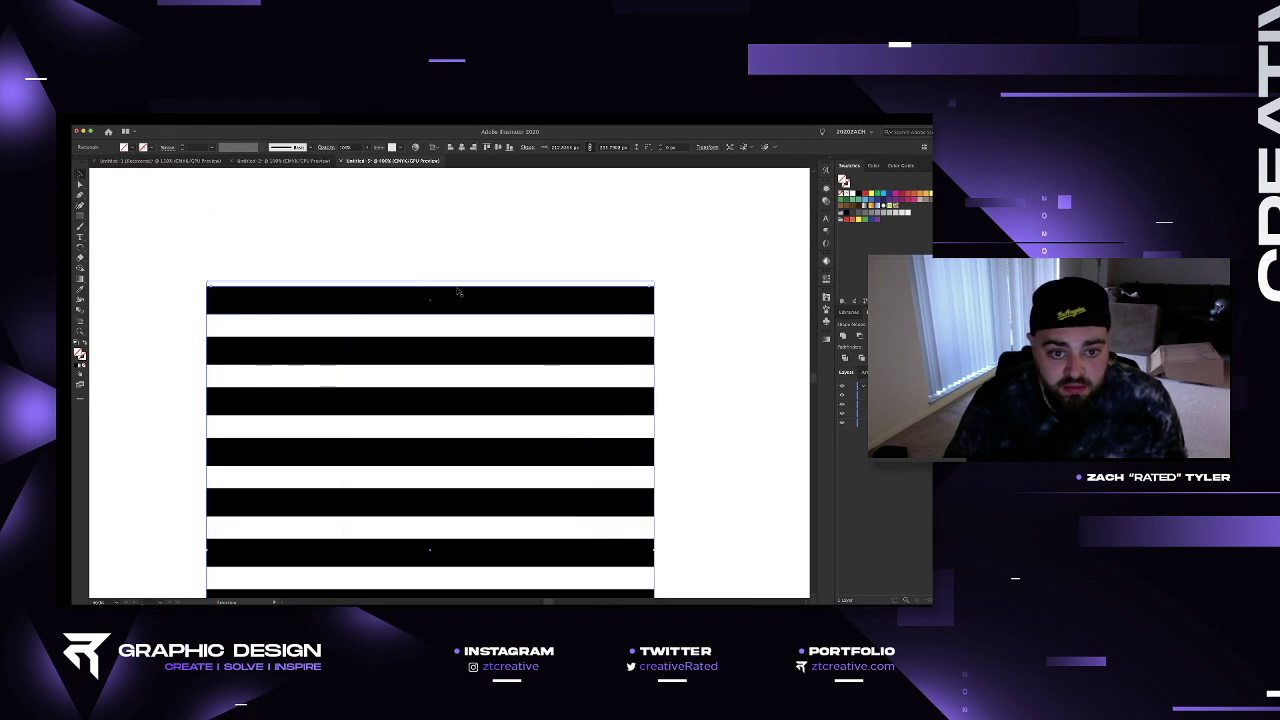
pyautogui.moveTo(430, 284); pyautogui.dragTo(440, 287)
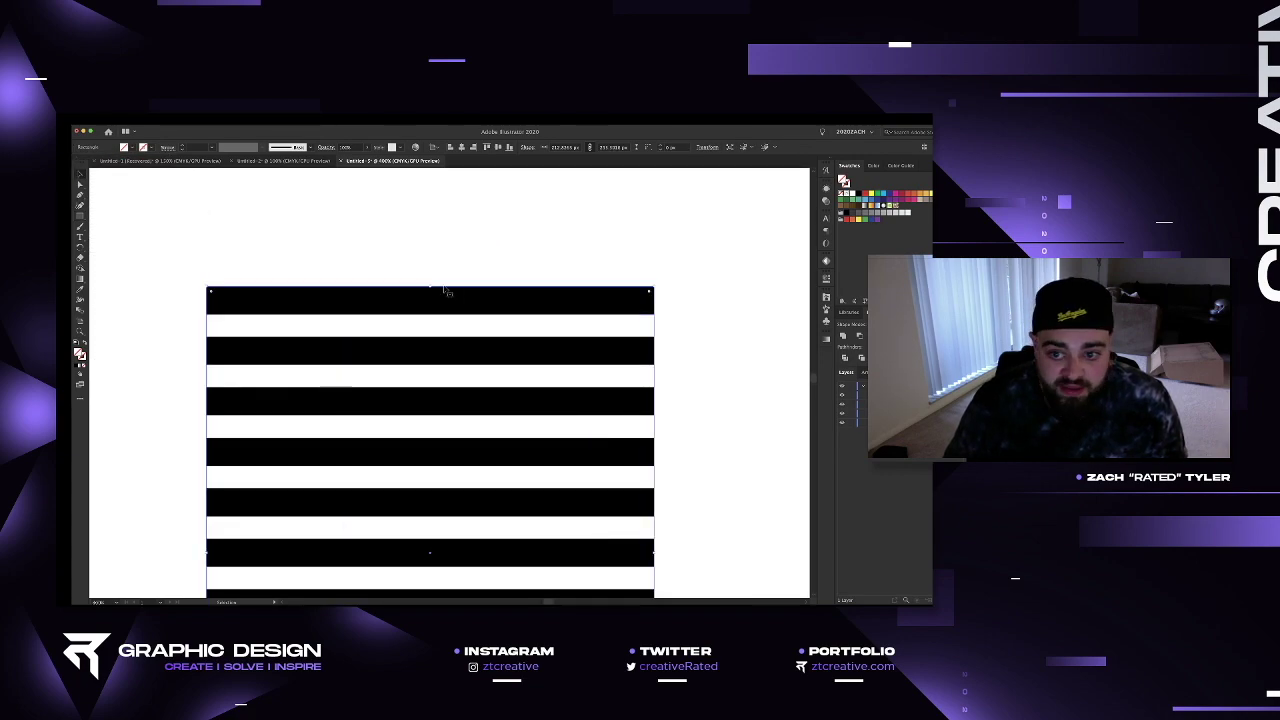
# Make a clipping mask from the unfilled rectangle and the bar stack, and deselect it.
pyautogui.scroll(-3, 440, 287)
pyautogui.keyDown('shift'); pyautogui.click(344, 364); pyautogui.keyUp('shift')
pyautogui.rightClick(426, 375)
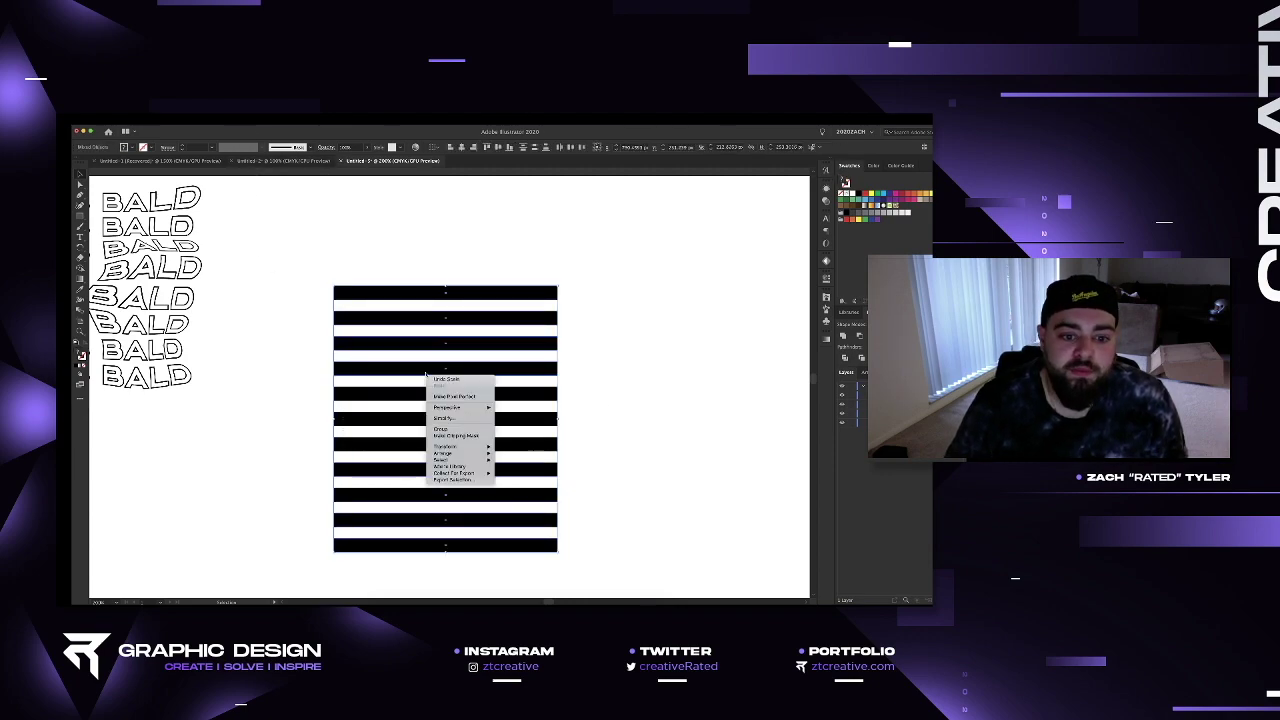
pyautogui.click(472, 428)
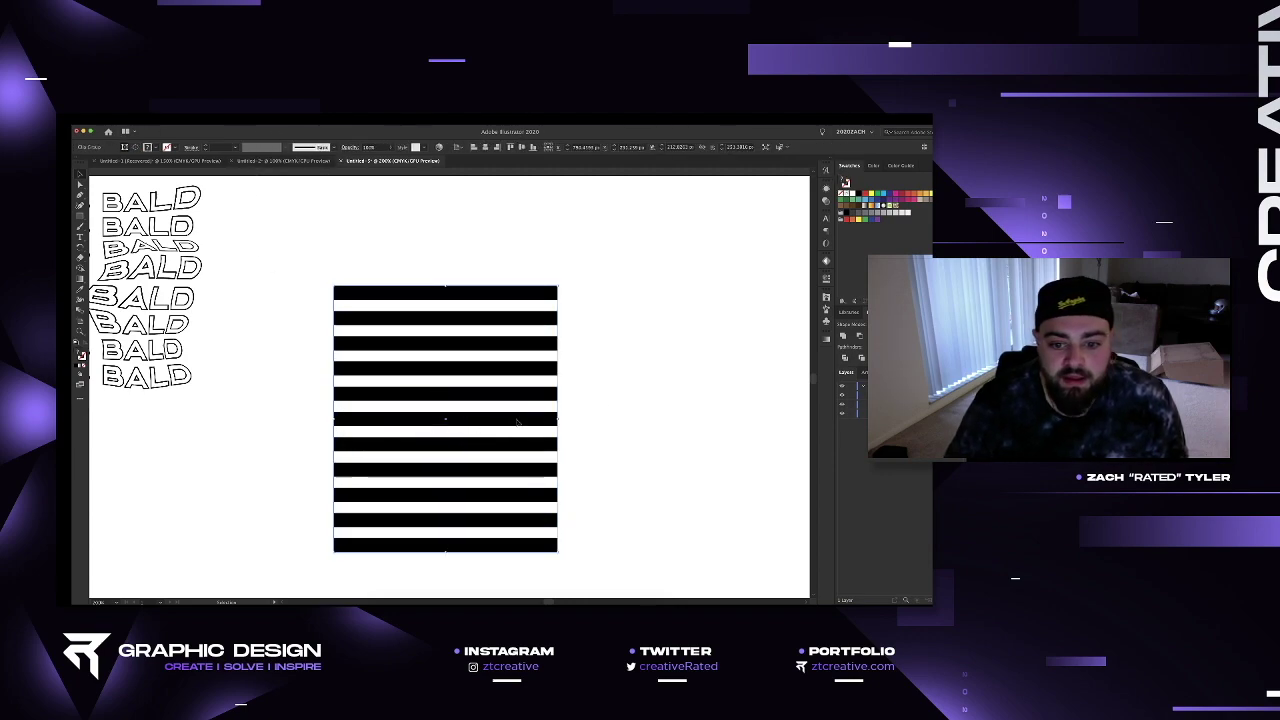
pyautogui.click(681, 401)
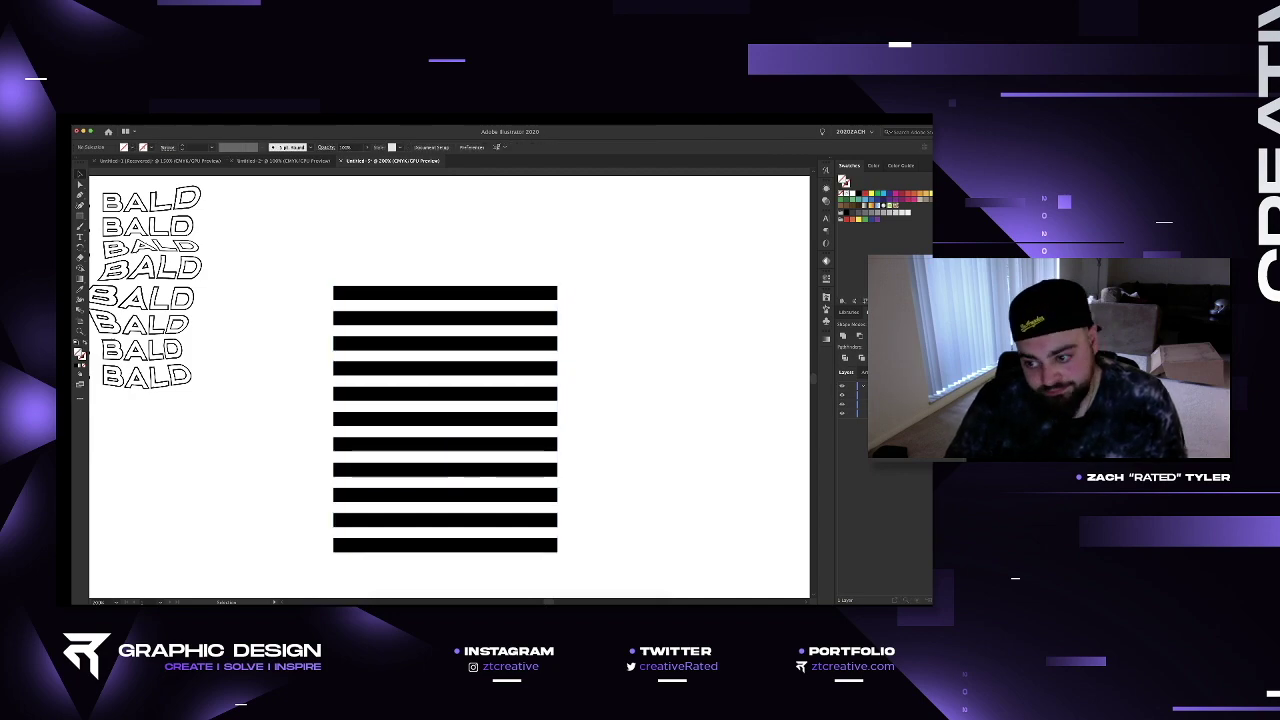
# Apply an envelope distort mesh with 6 rows and 6 columns to the black bars.
pyautogui.click(478, 444)
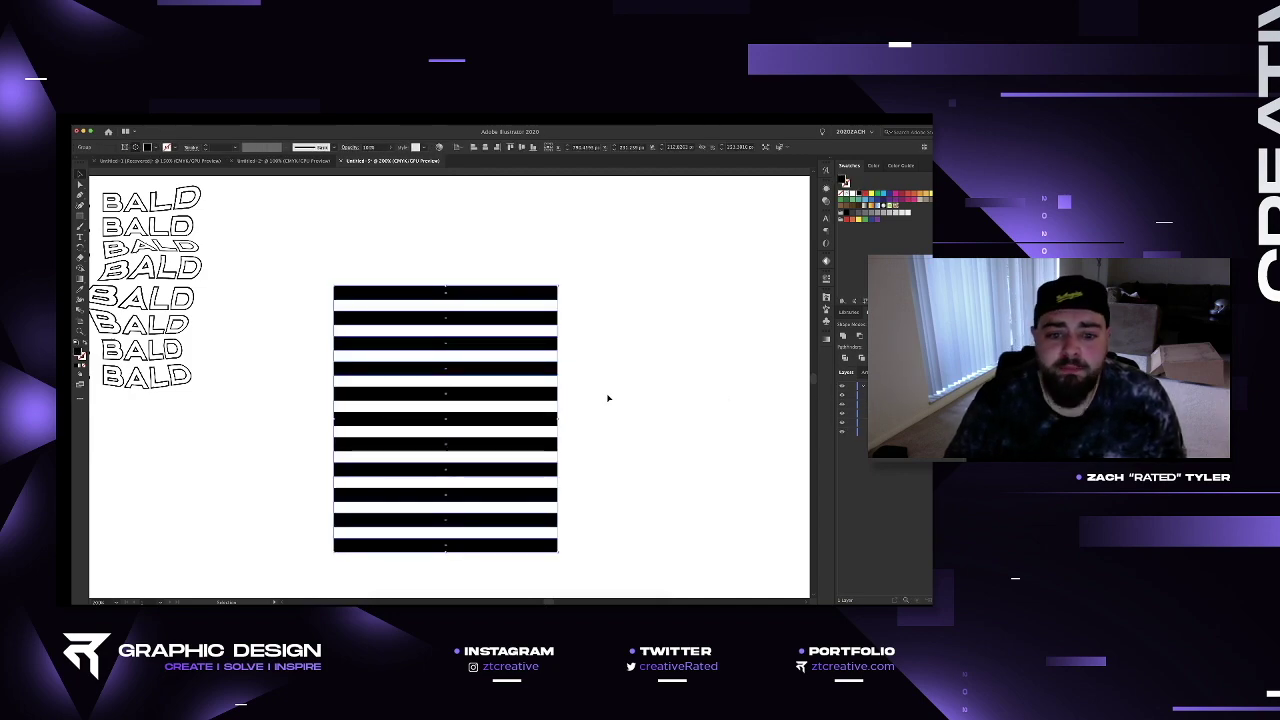
pyautogui.scroll(-2, 603, 395)
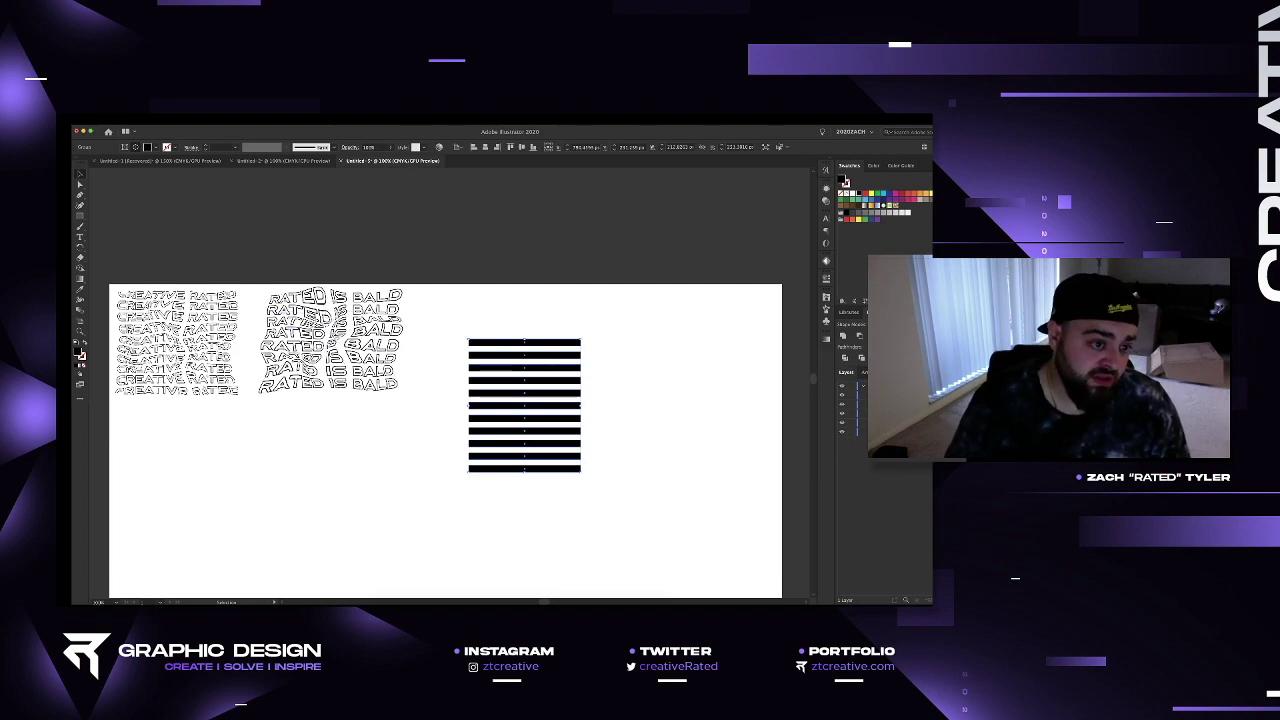
pyautogui.rightClick(148, 290)
pyautogui.moveTo(193, 291)
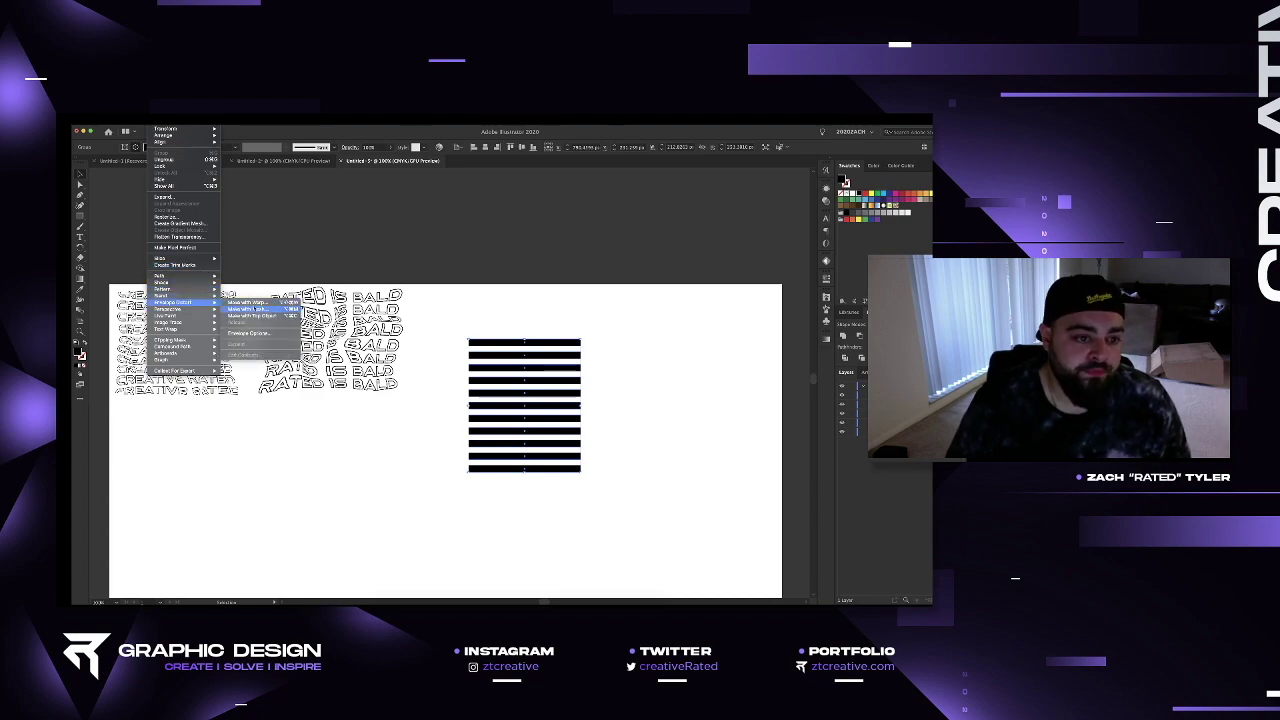
pyautogui.click(248, 309)
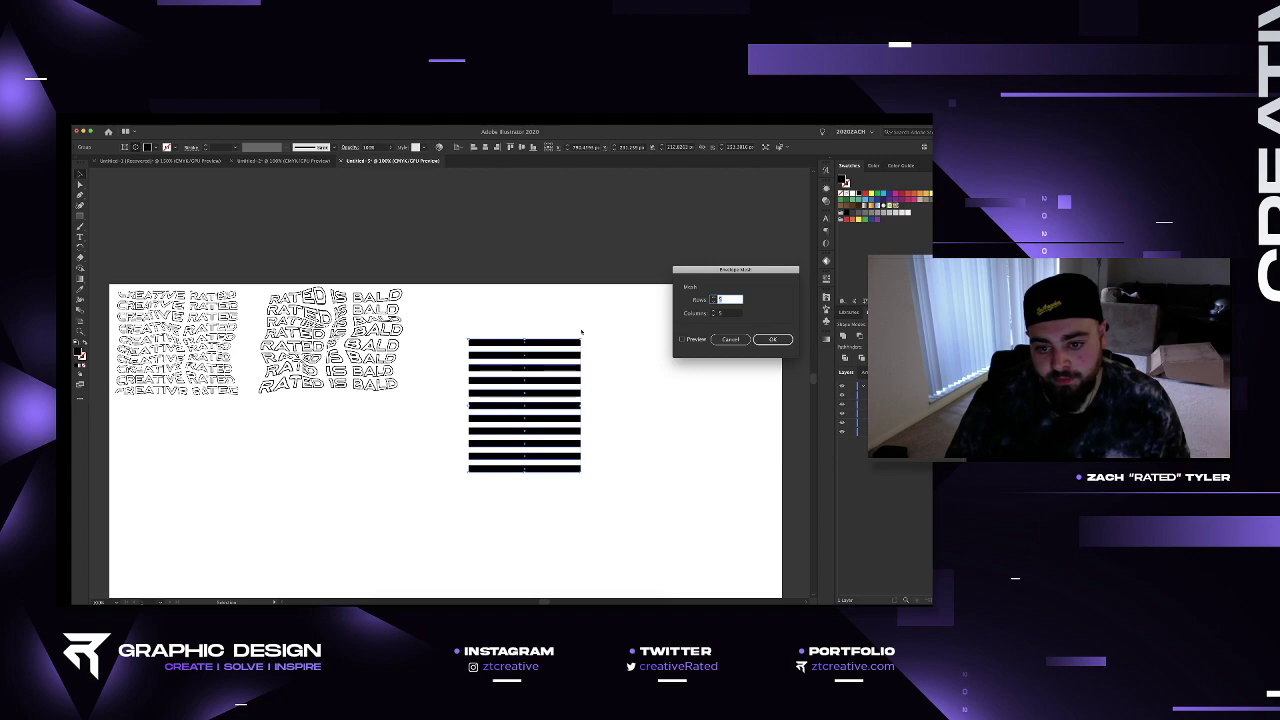
pyautogui.click(681, 339)
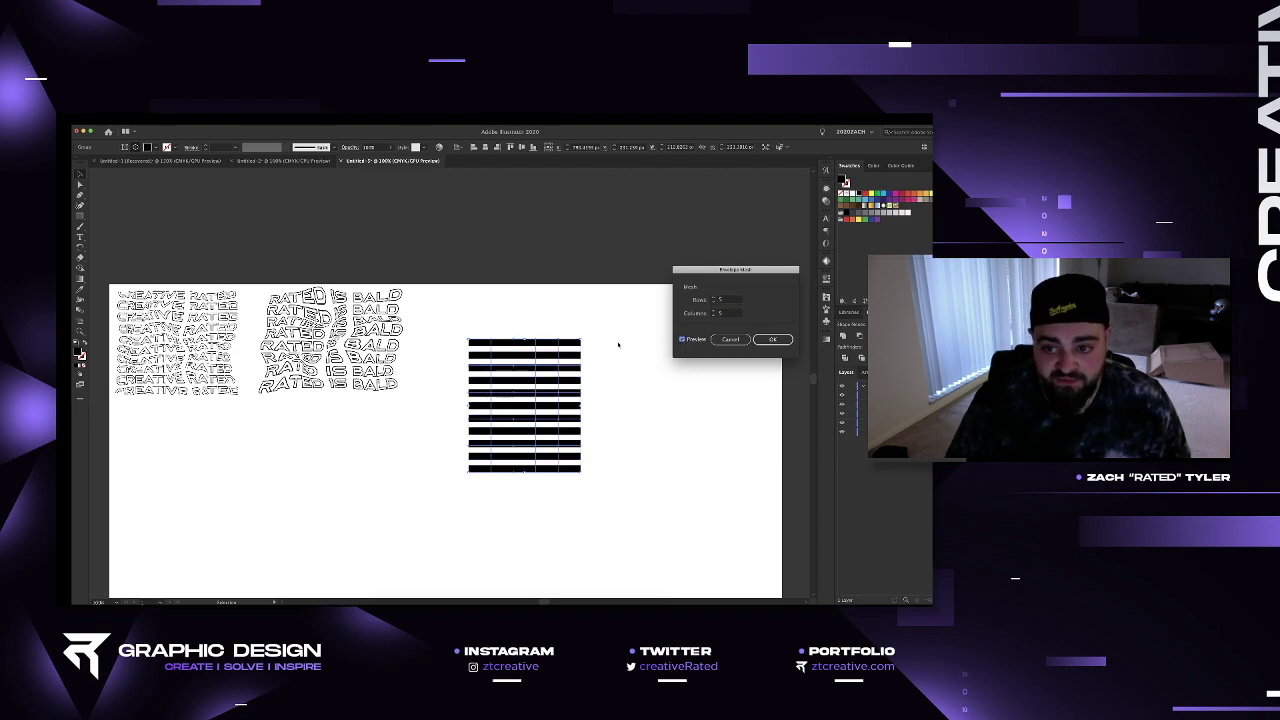
pyautogui.moveTo(734, 299); pyautogui.dragTo(715, 299)
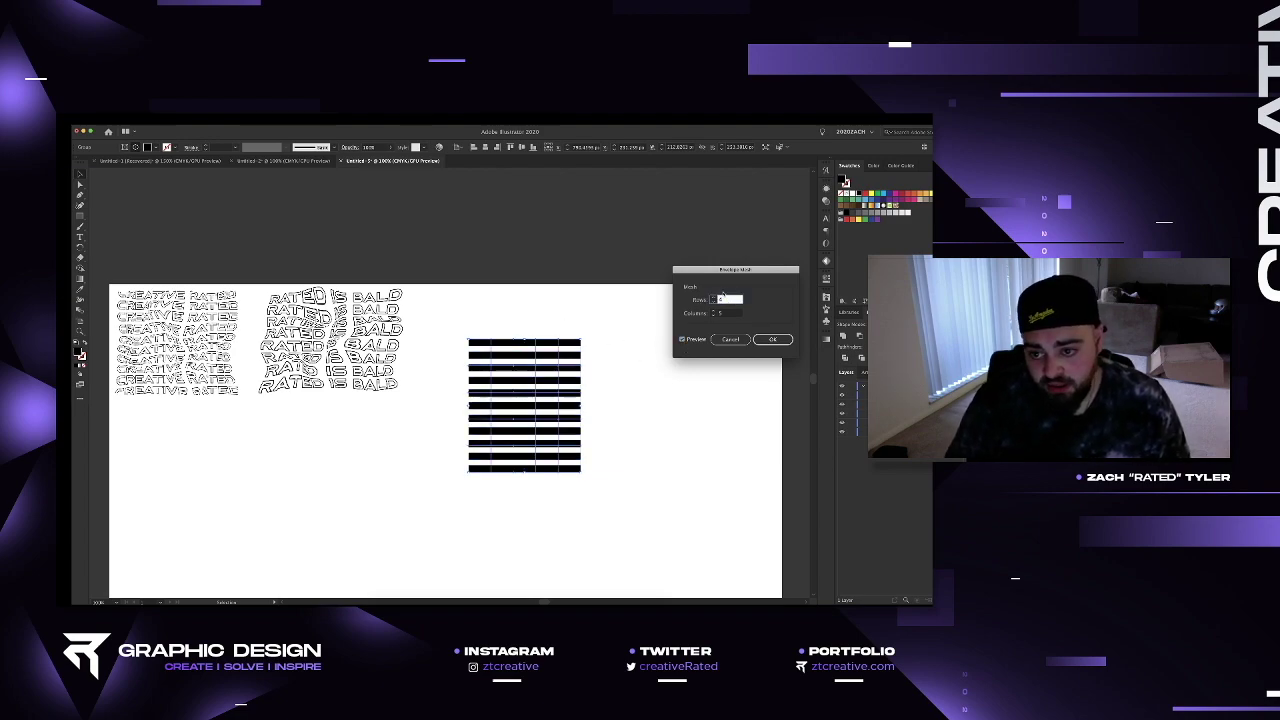
pyautogui.write('4')
pyautogui.press('Tab')
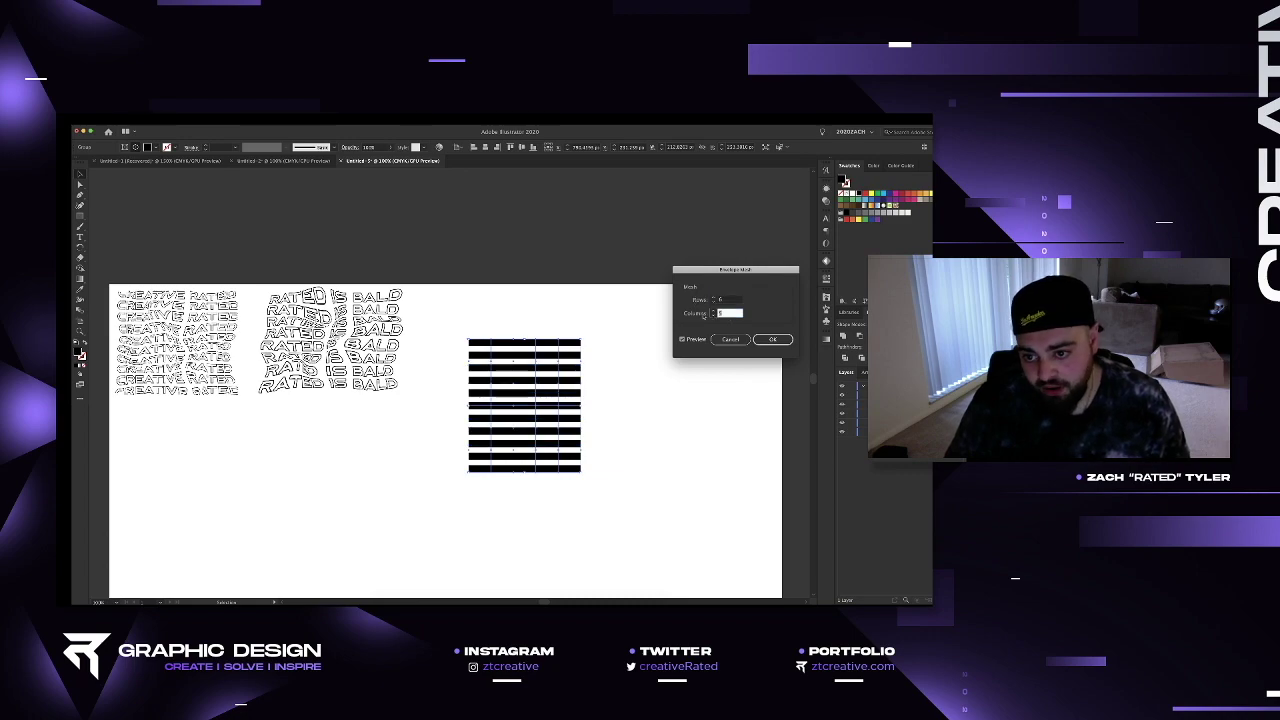
pyautogui.press('Return')
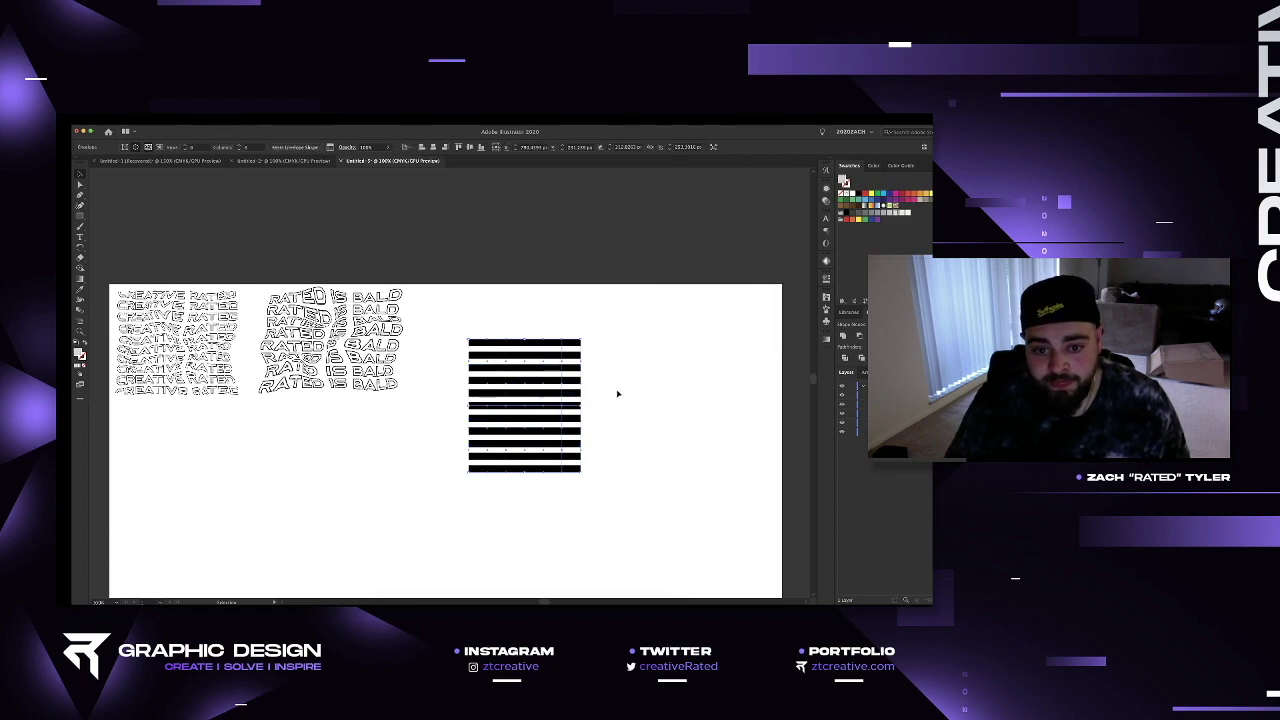
# Warp the upper half of the black bars by moving envelope mesh points near the top edge, upper centre and far side with Direct Selection.
pyautogui.scroll(1, 554, 384)
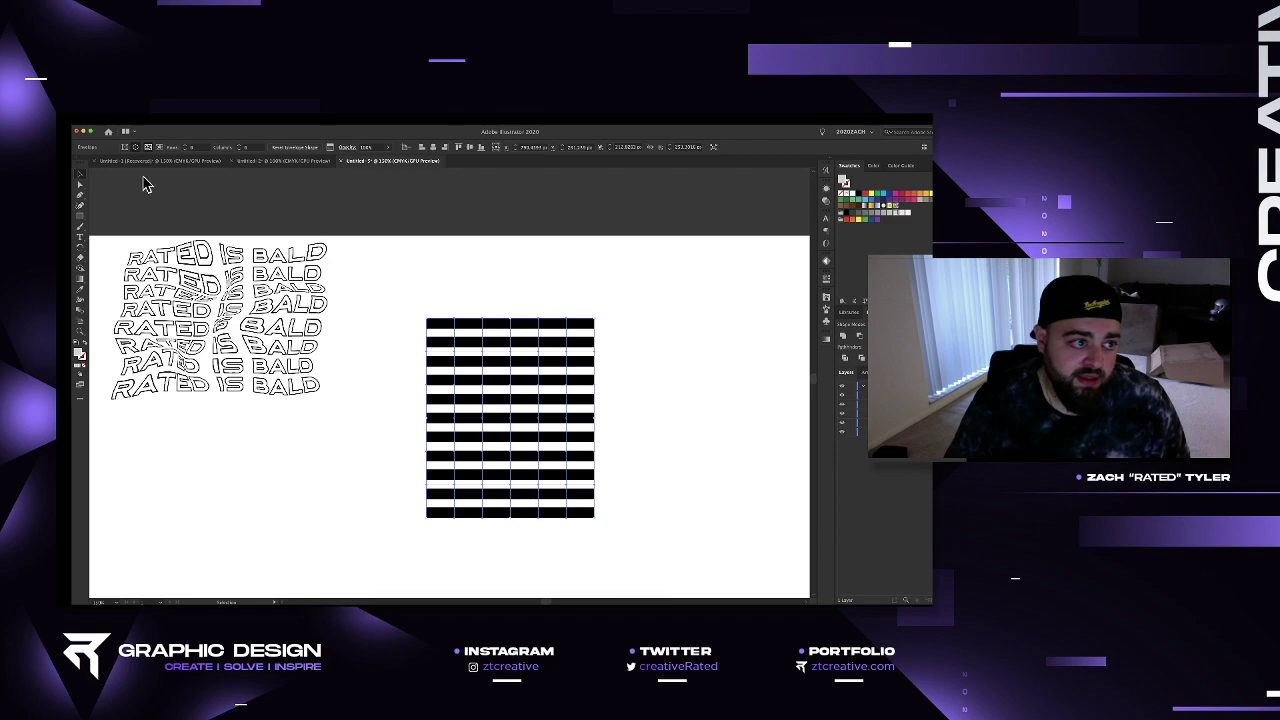
pyautogui.click(80, 185)
pyautogui.click(455, 319)
pyautogui.moveTo(457, 322); pyautogui.dragTo(456, 309)
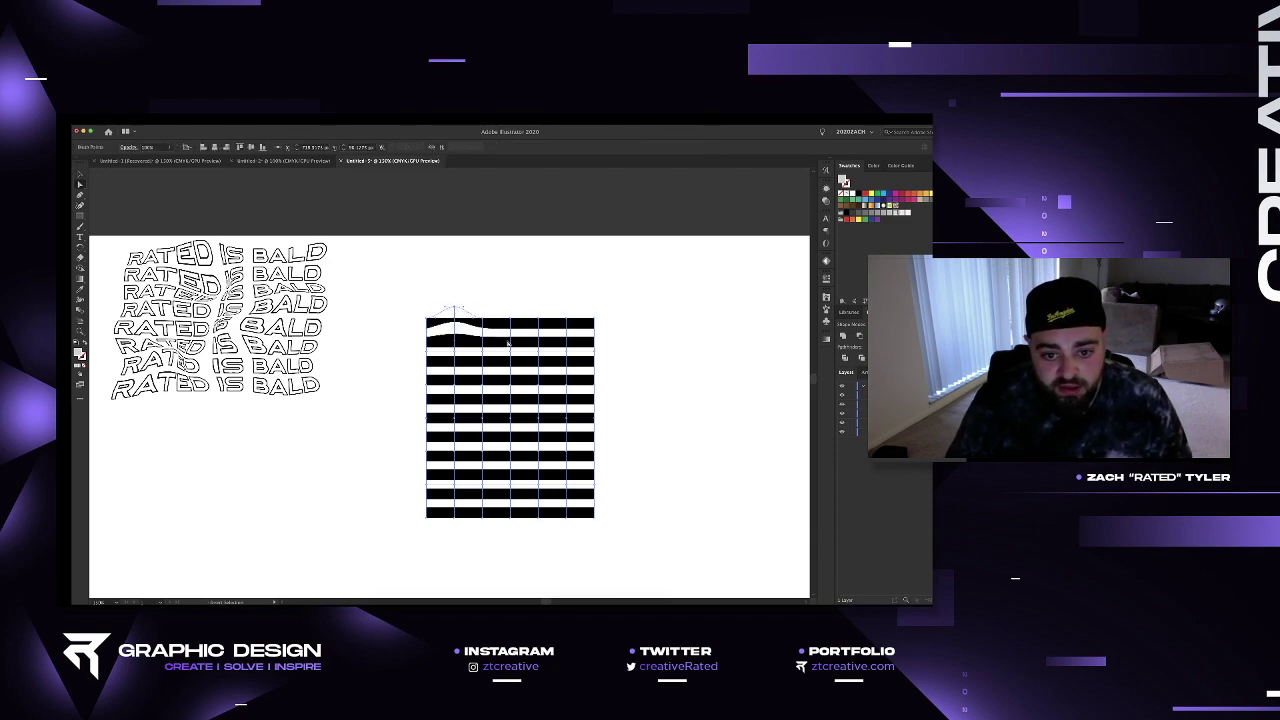
pyautogui.moveTo(511, 354); pyautogui.dragTo(477, 358)
pyautogui.moveTo(565, 422); pyautogui.dragTo(575, 368)
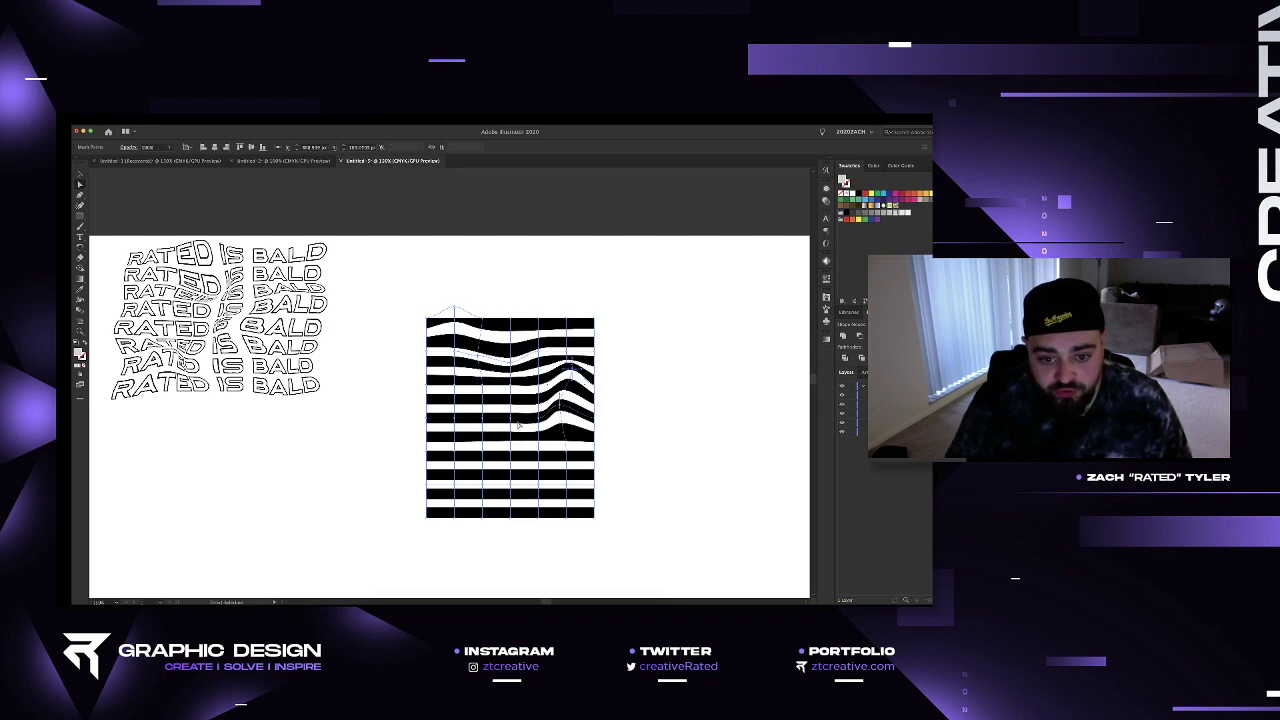
# Bend the middle and lower bars into waves by moving interior mesh points, undoing any unwanted moves.
pyautogui.moveTo(511, 422); pyautogui.dragTo(496, 417)
pyautogui.press('super+z')
pyautogui.press('u')
pyautogui.click(540, 458)
pyautogui.moveTo(539, 452); pyautogui.dragTo(414, 430)
pyautogui.press('super+z')
pyautogui.press('super+z')
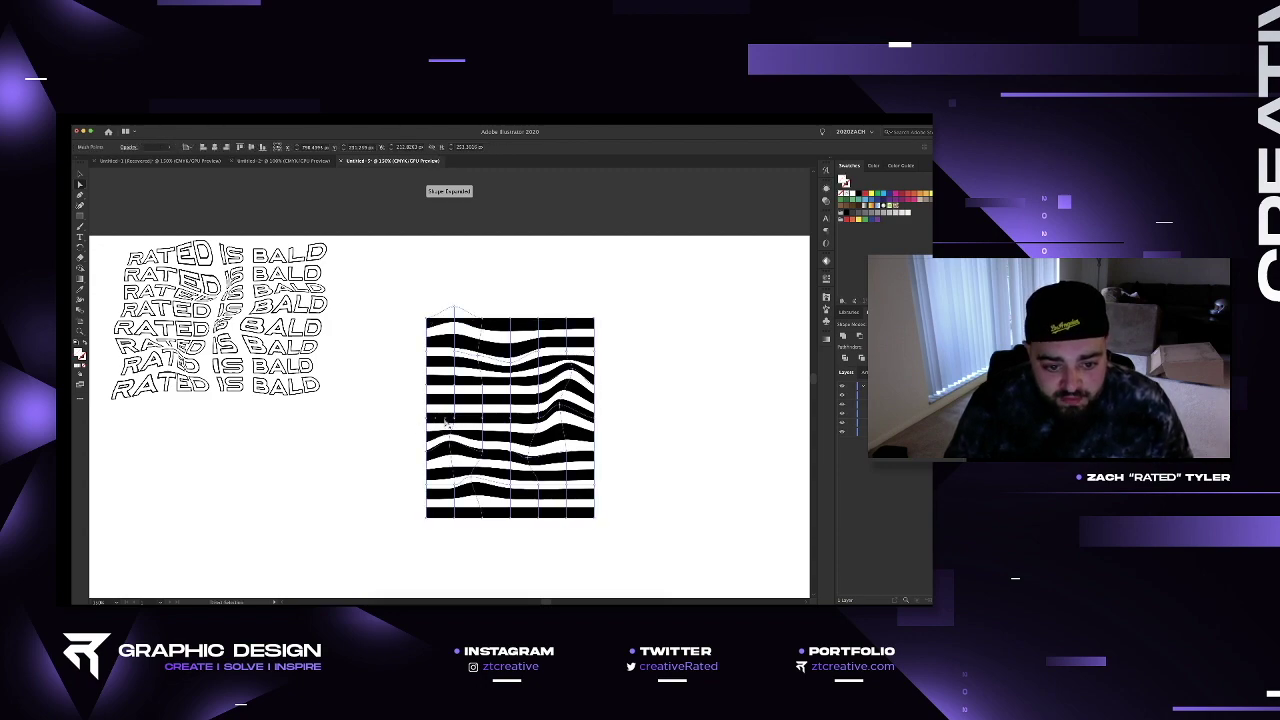
pyautogui.moveTo(425, 422); pyautogui.dragTo(437, 423)
pyautogui.press('super+z')
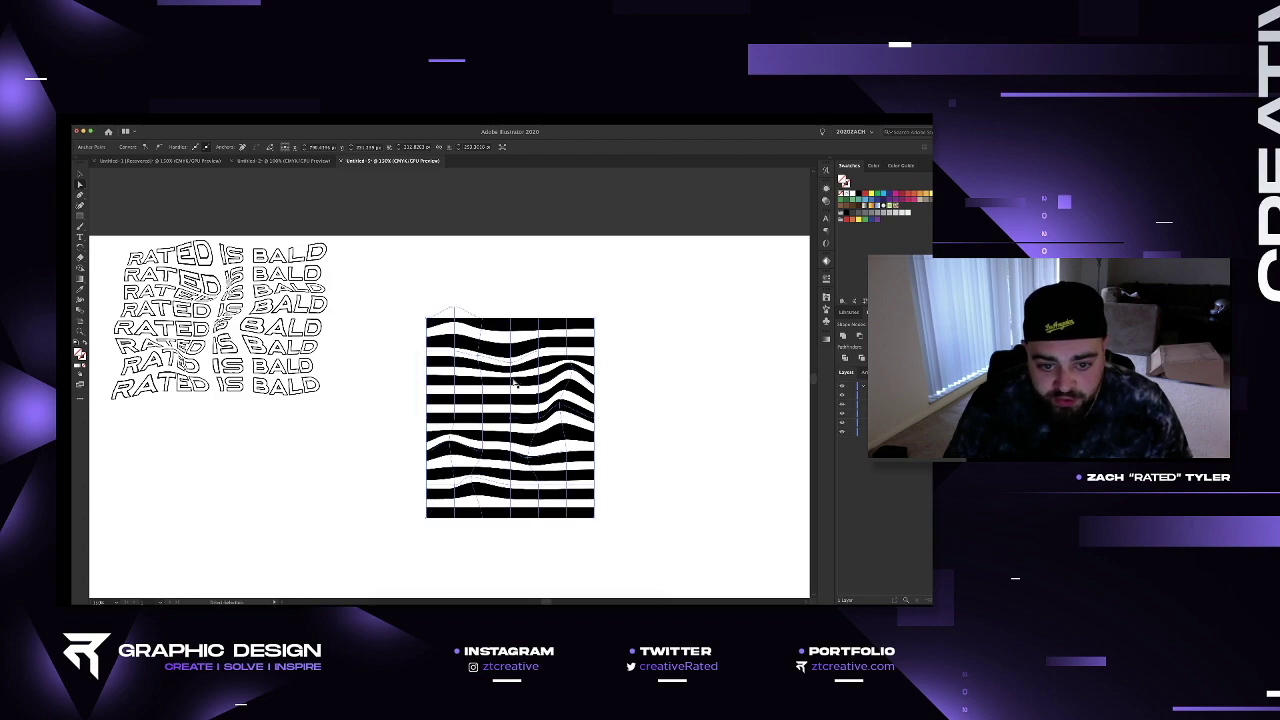
pyautogui.moveTo(510, 385); pyautogui.dragTo(508, 380)
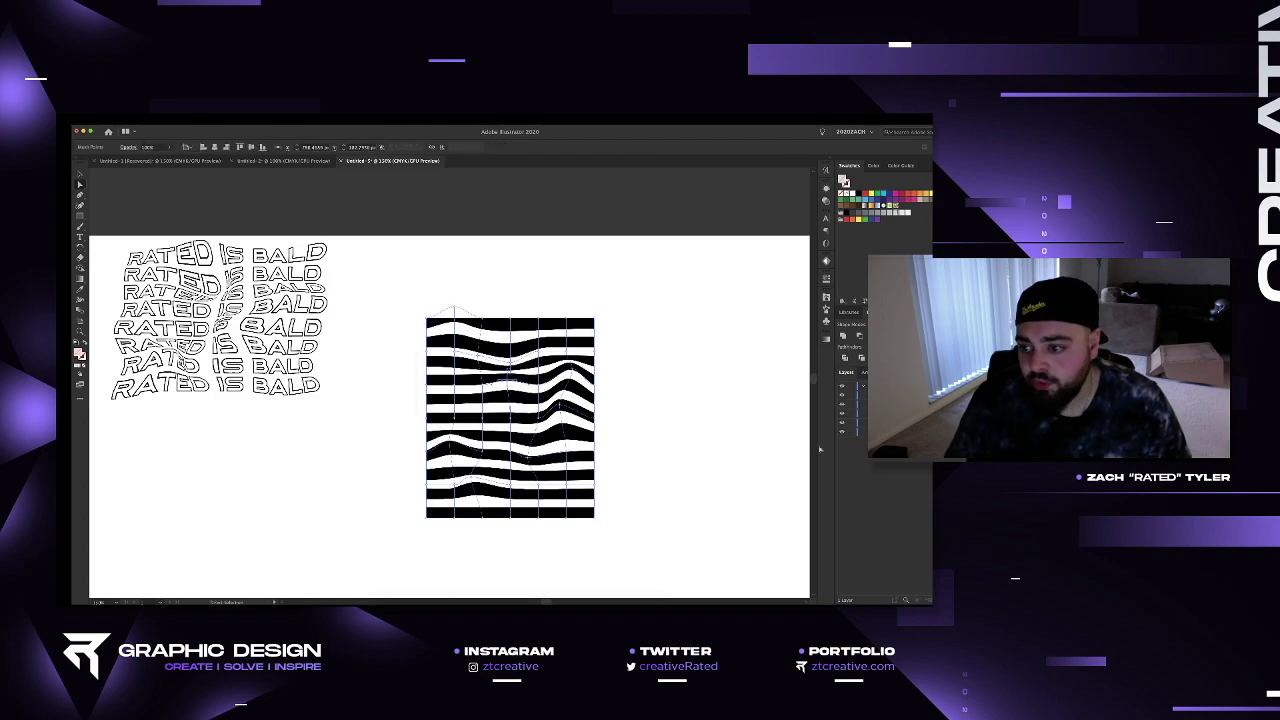
# Hide the bars' clipping path and pull the mesh's outer edge and corner points outward to make the outline wavy.
pyautogui.click(842, 406)
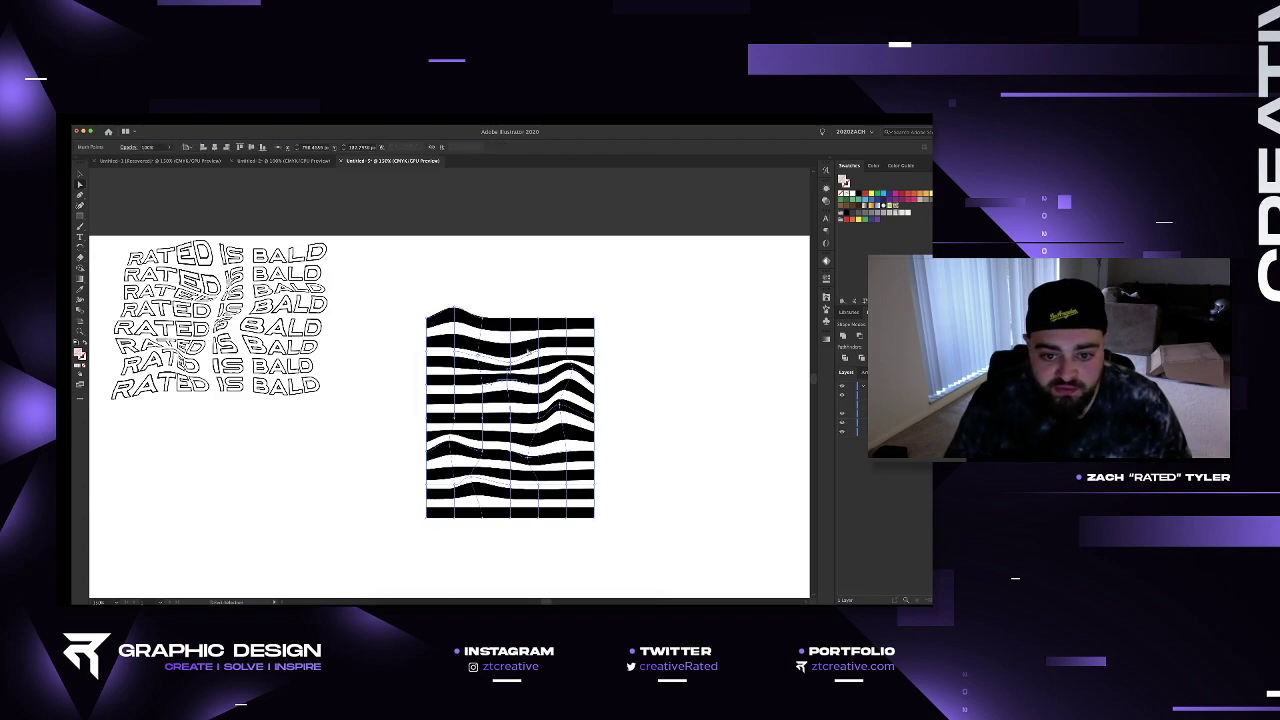
pyautogui.moveTo(539, 318); pyautogui.dragTo(612, 386)
pyautogui.moveTo(596, 454); pyautogui.dragTo(604, 455)
pyautogui.moveTo(482, 522); pyautogui.dragTo(416, 524)
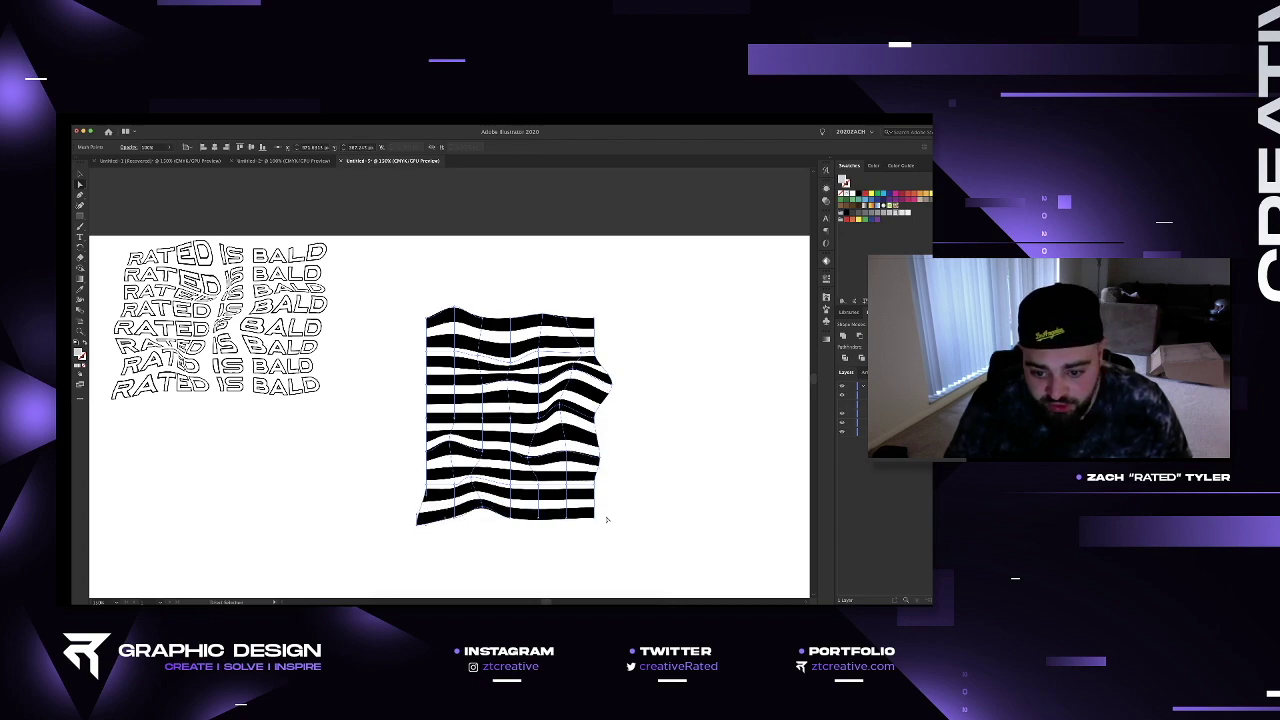
pyautogui.moveTo(593, 520); pyautogui.dragTo(607, 518)
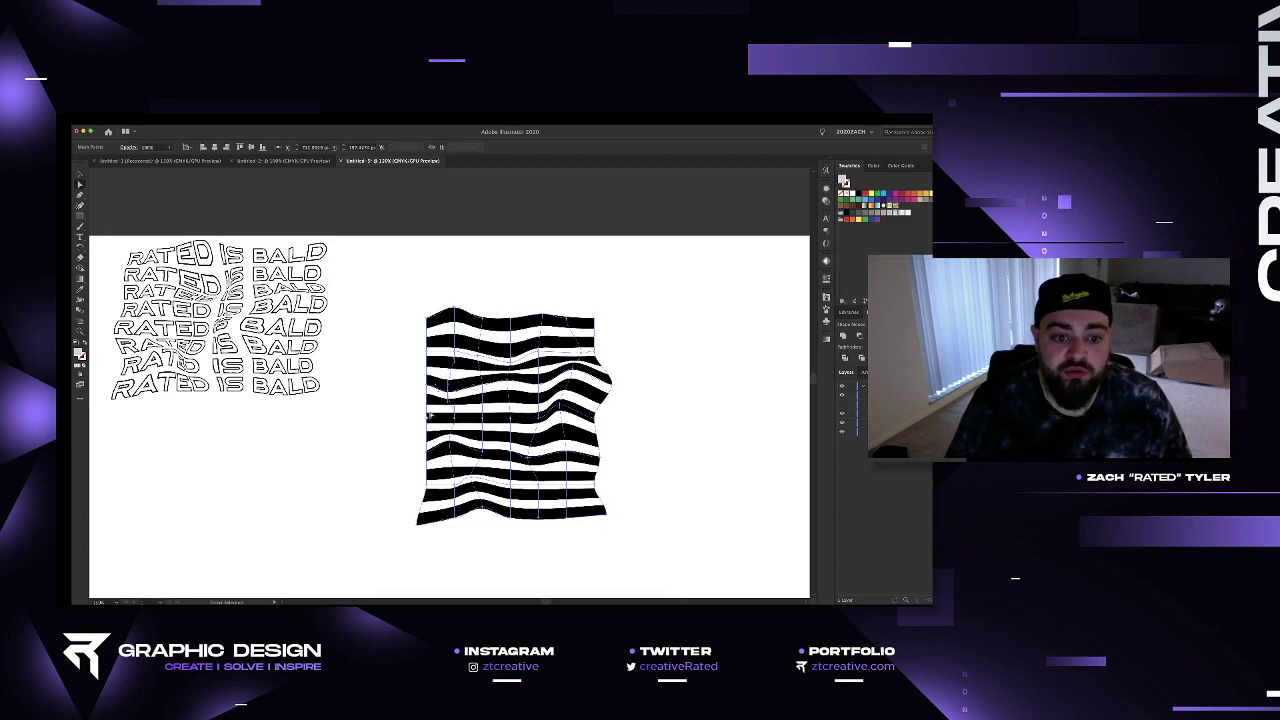
pyautogui.moveTo(427, 385); pyautogui.dragTo(419, 385)
pyautogui.moveTo(596, 319); pyautogui.dragTo(599, 311)
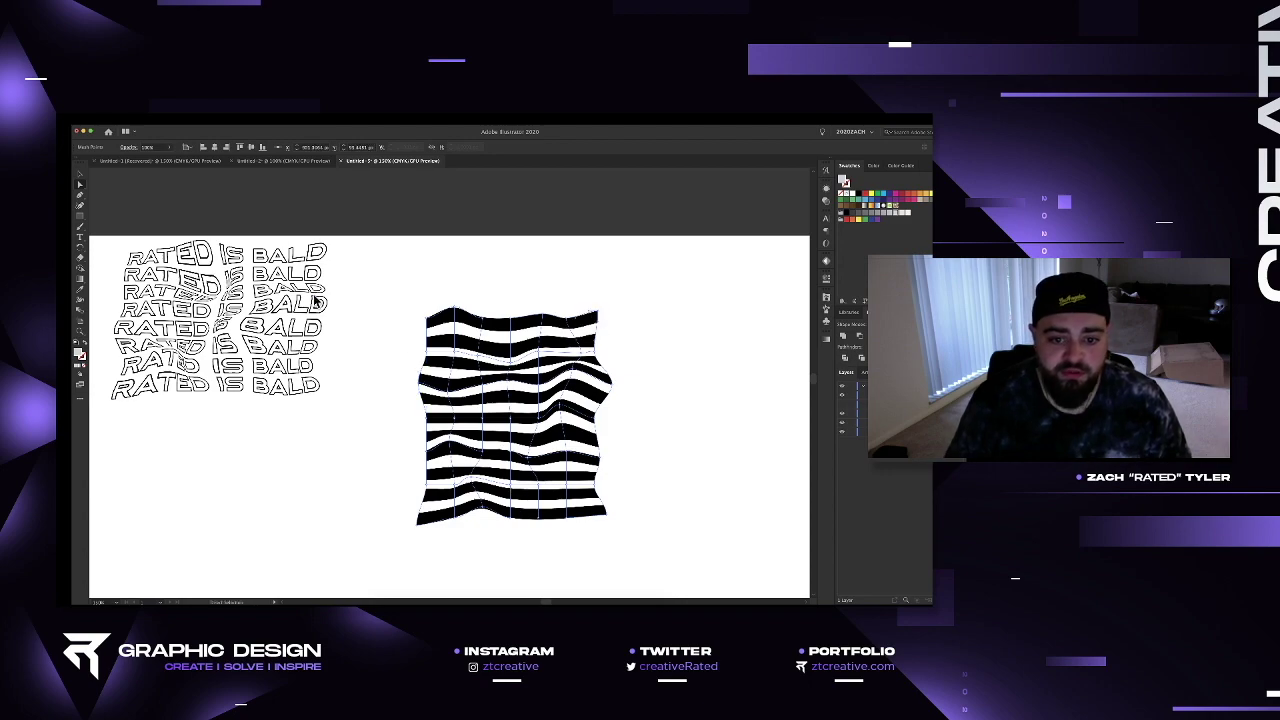
# Deselect the mesh, show the clipping path to preview the cropped bars, and hide it again.
pyautogui.press('v')
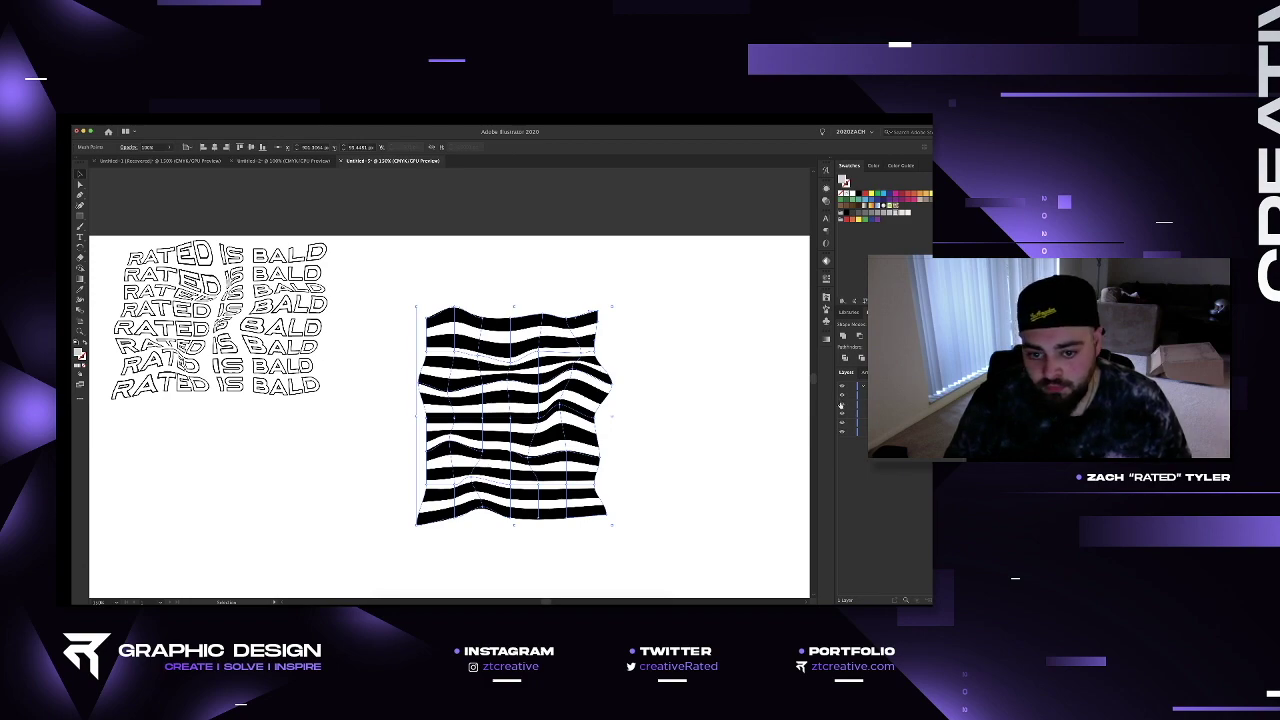
pyautogui.click(691, 378)
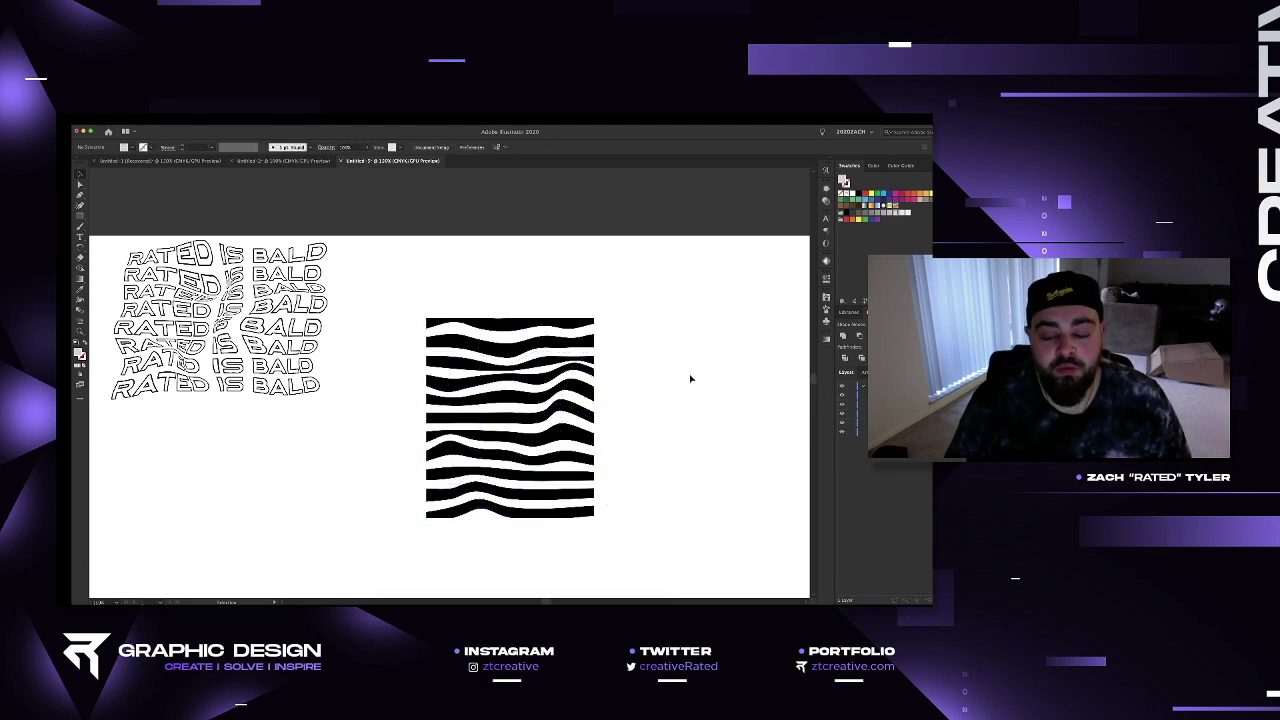
pyautogui.click(843, 405)
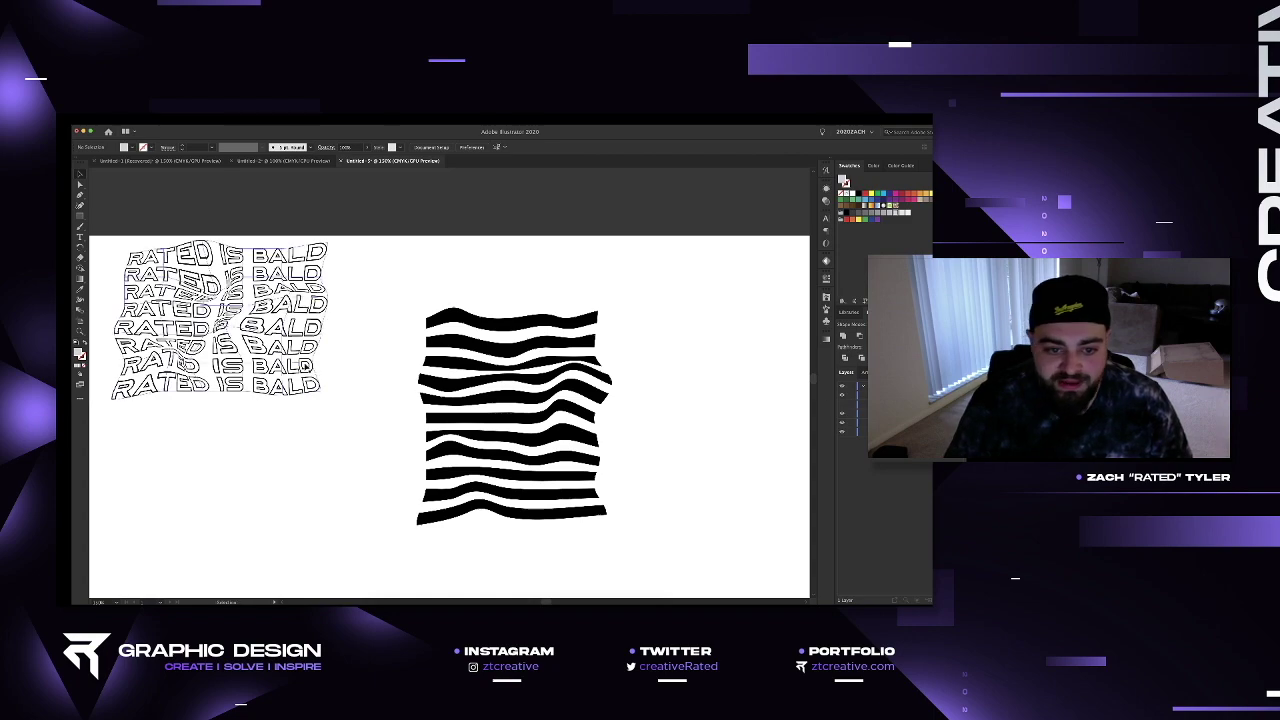
# Refine the waves by moving interior mesh points at the centre, upper-left area and lower-right area of the bars.
pyautogui.click(80, 185)
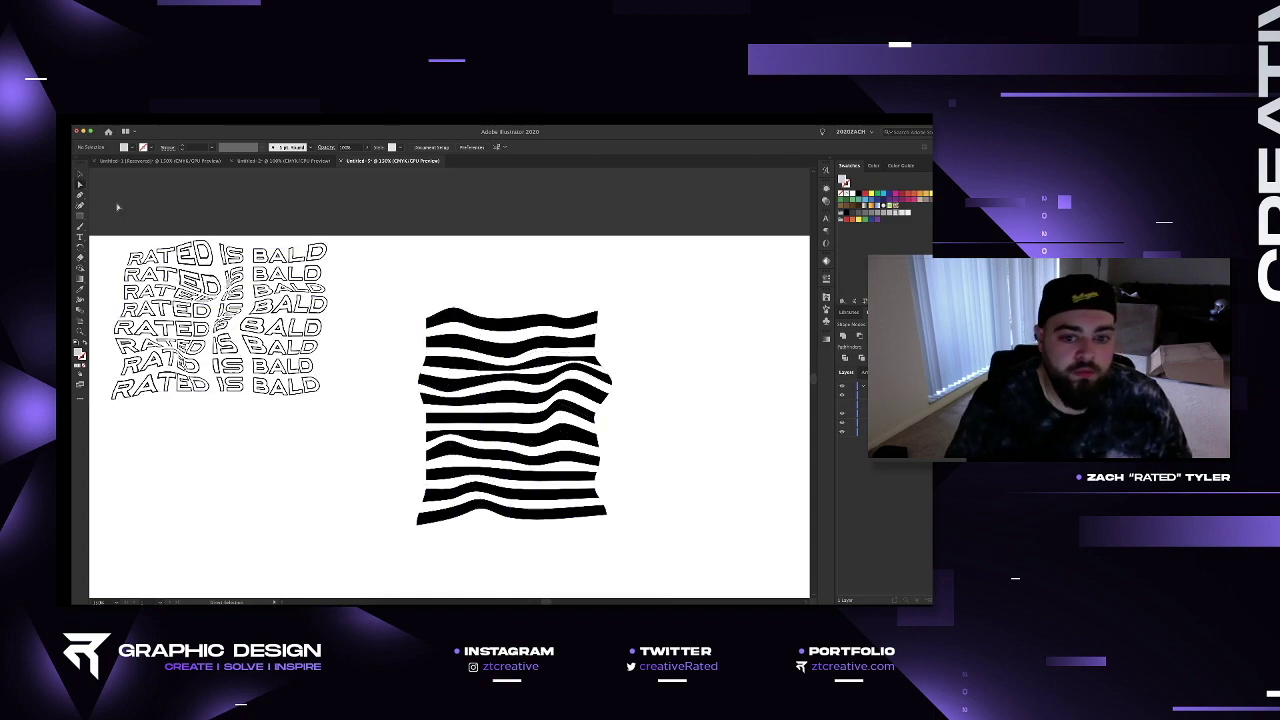
pyautogui.click(540, 420)
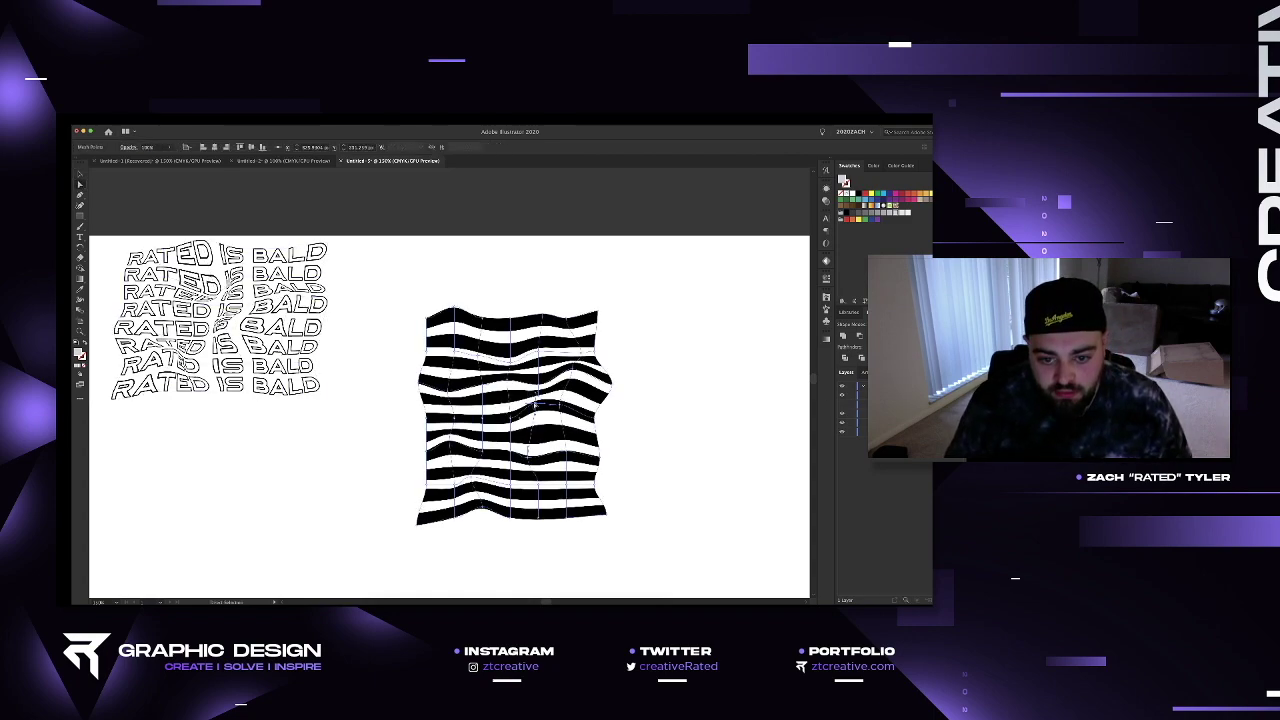
pyautogui.moveTo(483, 418); pyautogui.dragTo(485, 430)
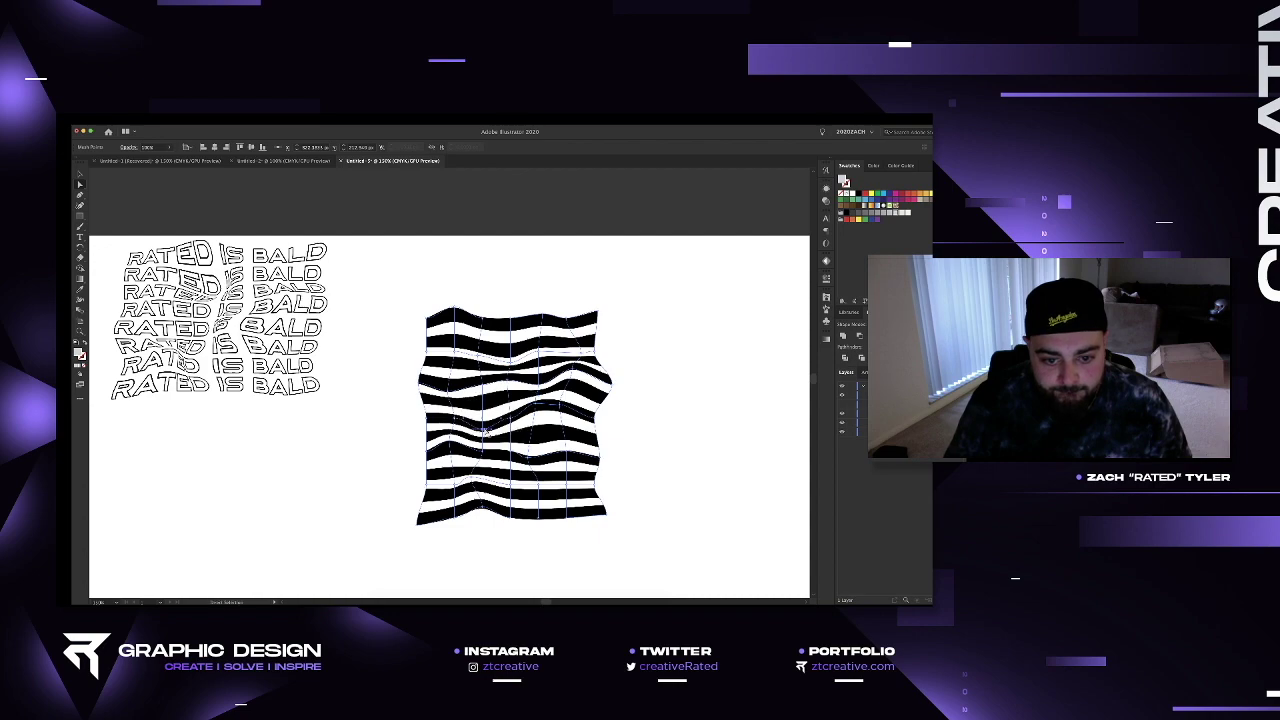
pyautogui.moveTo(455, 352); pyautogui.dragTo(449, 335)
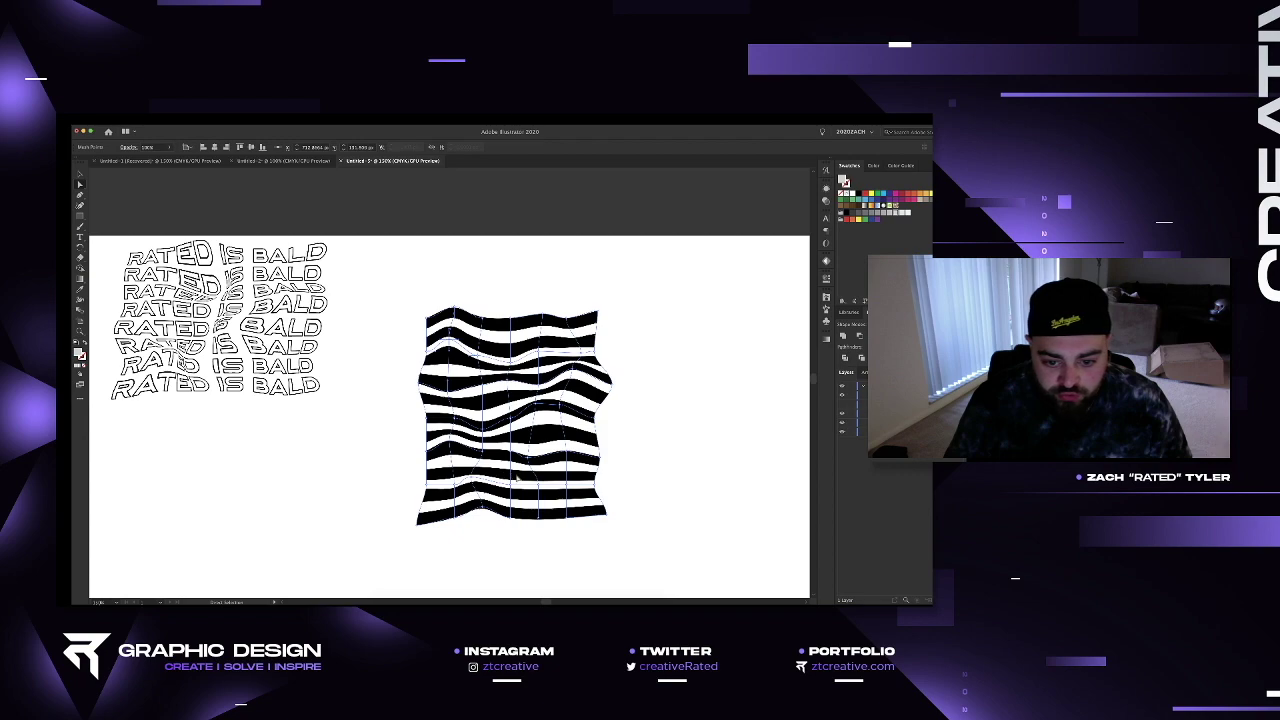
pyautogui.moveTo(567, 486); pyautogui.dragTo(567, 469)
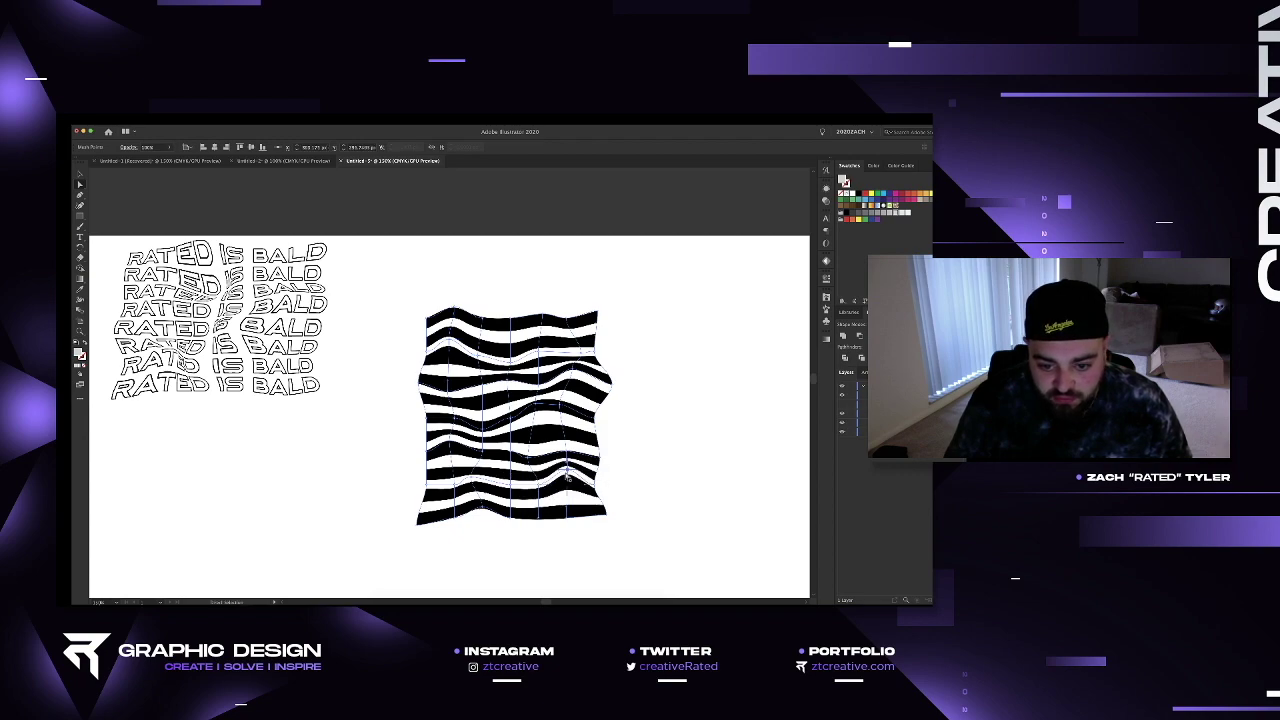
pyautogui.click(567, 515)
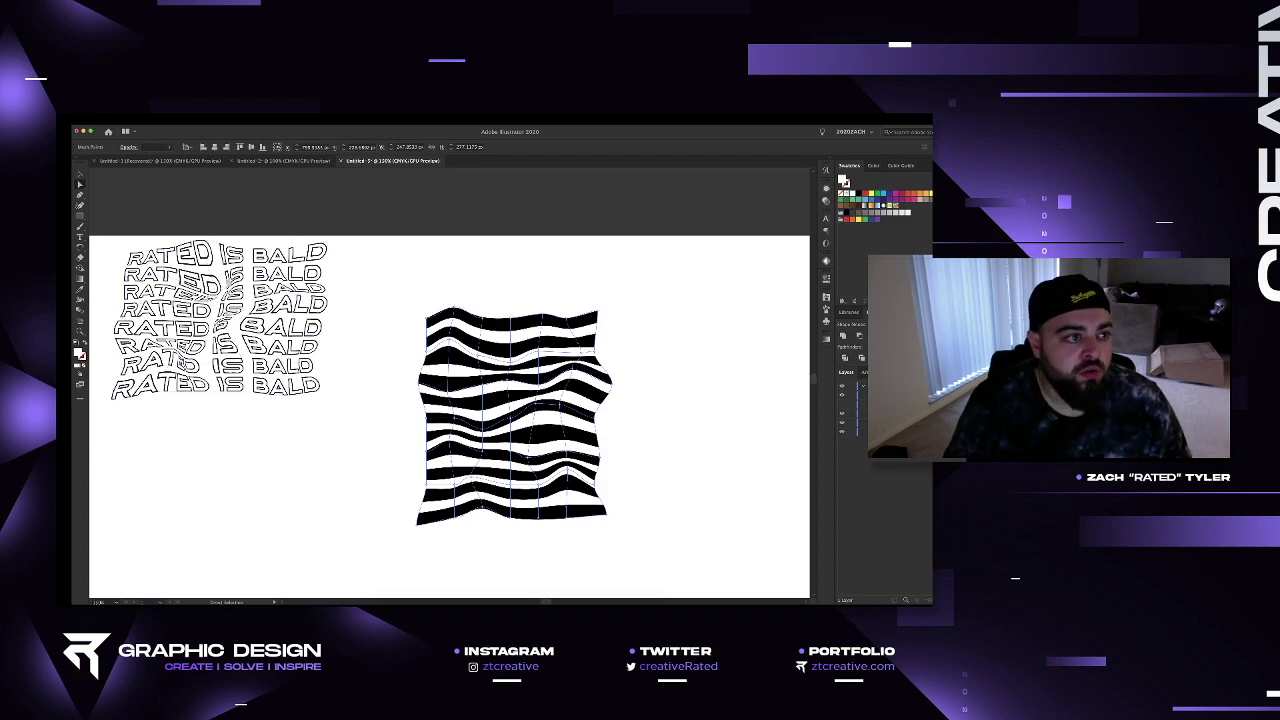
# Deselect the mesh and turn the clipping path's visibility back on to crop the wavy bars to a rectangle.
pyautogui.press('v')
pyautogui.click(526, 260)
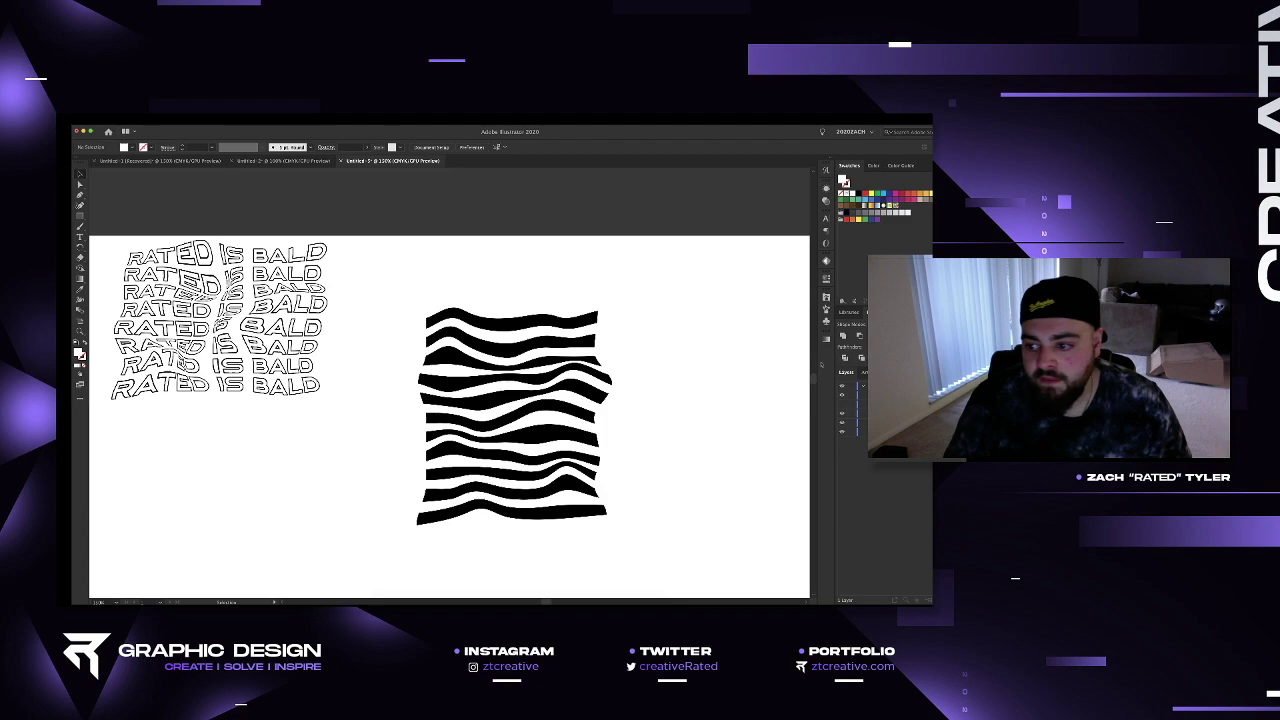
pyautogui.click(843, 410)
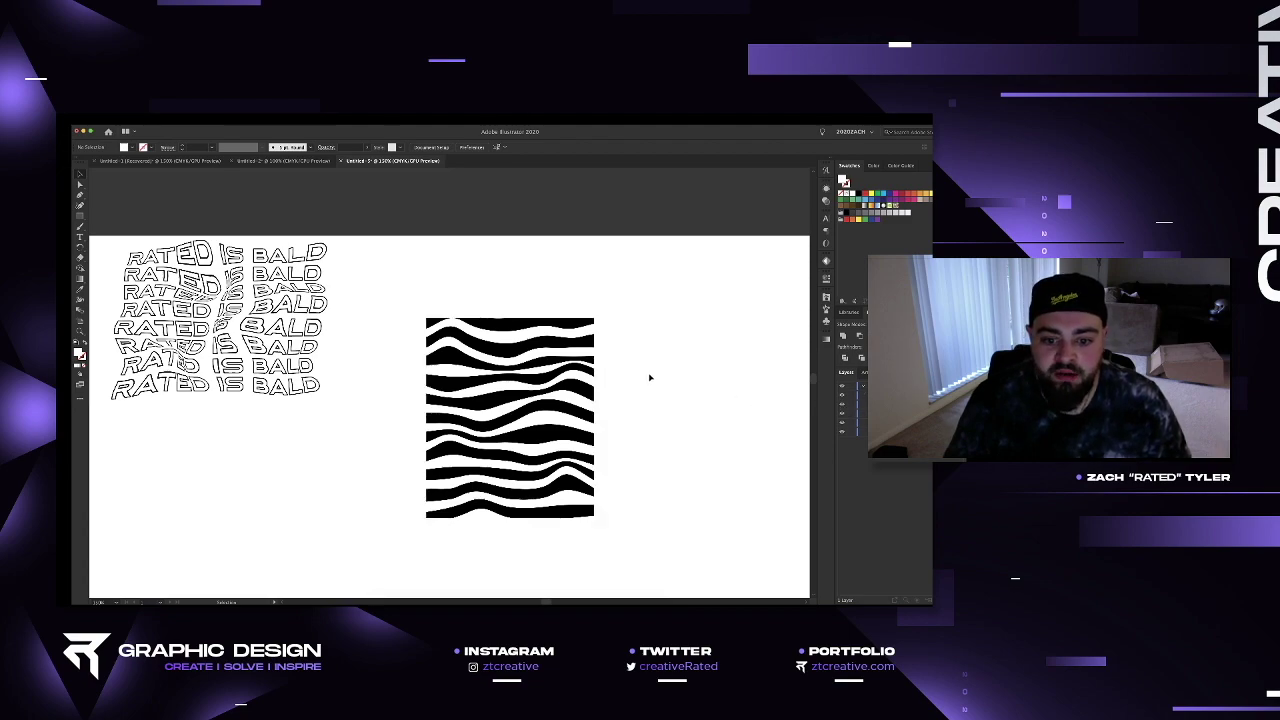
# Move the clipped wavy bars up beside the RATED IS BALD text near the artboard's top edge, and deselect them.
pyautogui.moveTo(550, 440)
pyautogui.mouseDown()
pyautogui.moveTo(508, 380)
pyautogui.moveTo(466, 366)
pyautogui.mouseUp()
pyautogui.moveTo(512, 444)
pyautogui.mouseDown()
pyautogui.moveTo(517, 426)
pyautogui.moveTo(472, 401)
pyautogui.mouseUp()
pyautogui.click(520, 451)
# Shift the wavy bars slightly right to widen the gap from the warped text, and deselect them.
pyautogui.scroll(-2, 520, 451)
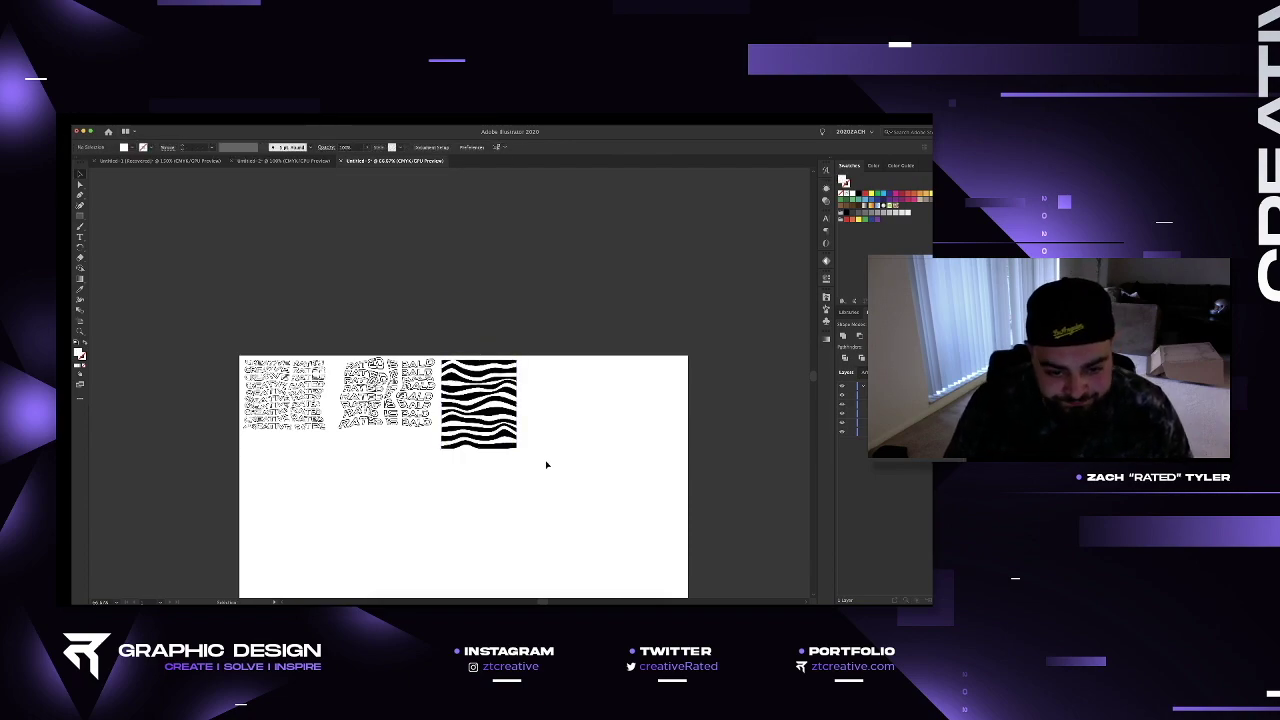
pyautogui.scroll(2, 546, 464)
pyautogui.scroll(-3, 546, 466)
pyautogui.scroll(1, 546, 466)
pyautogui.click(478, 407)
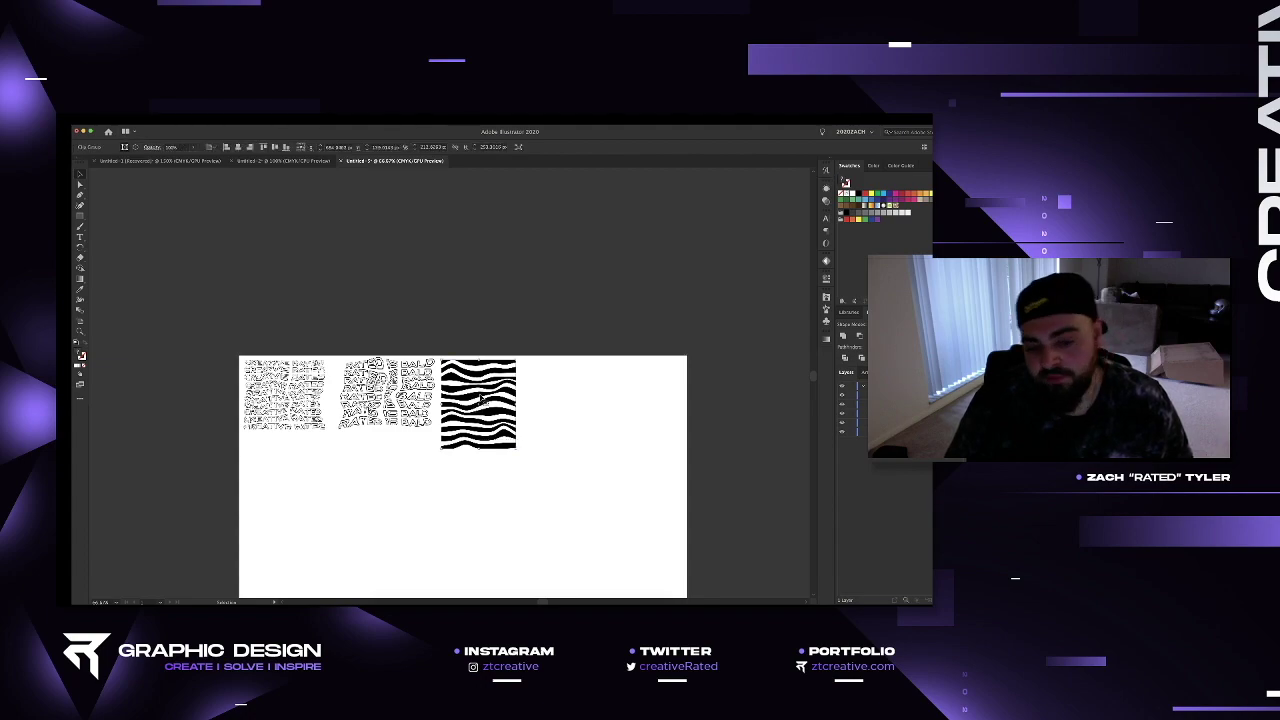
pyautogui.moveTo(500, 405); pyautogui.dragTo(511, 405)
pyautogui.click(556, 510)
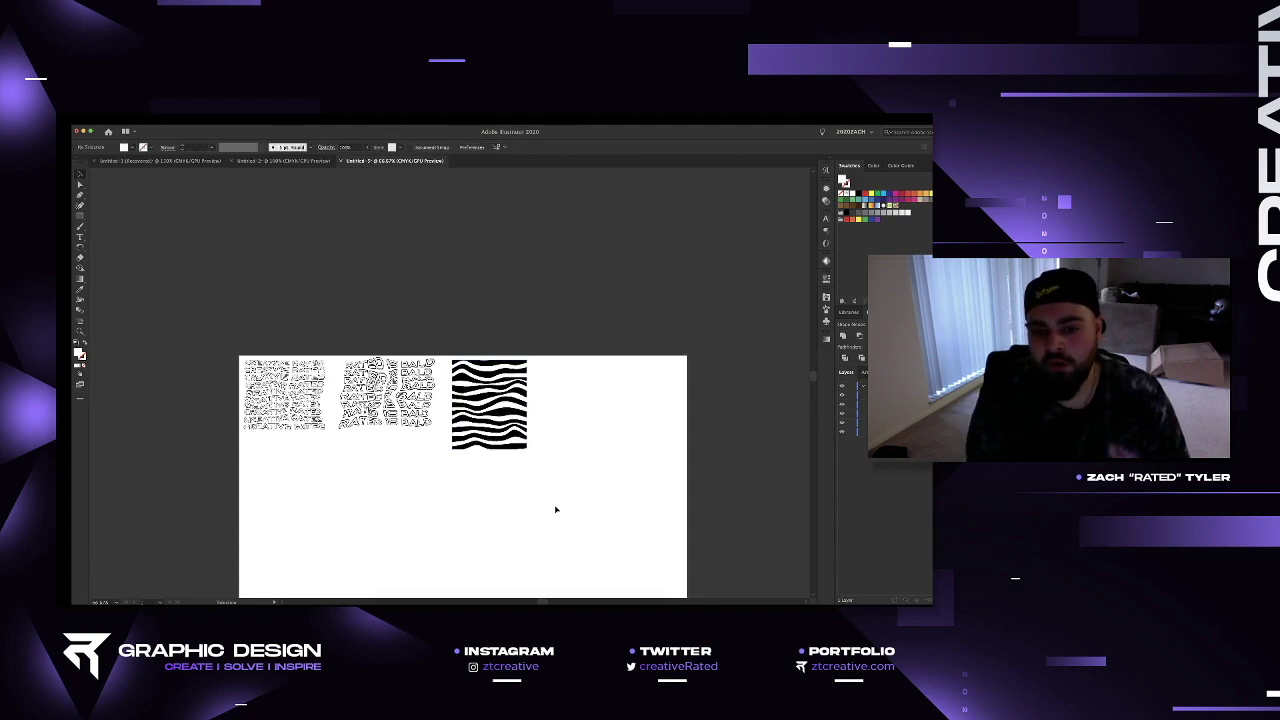